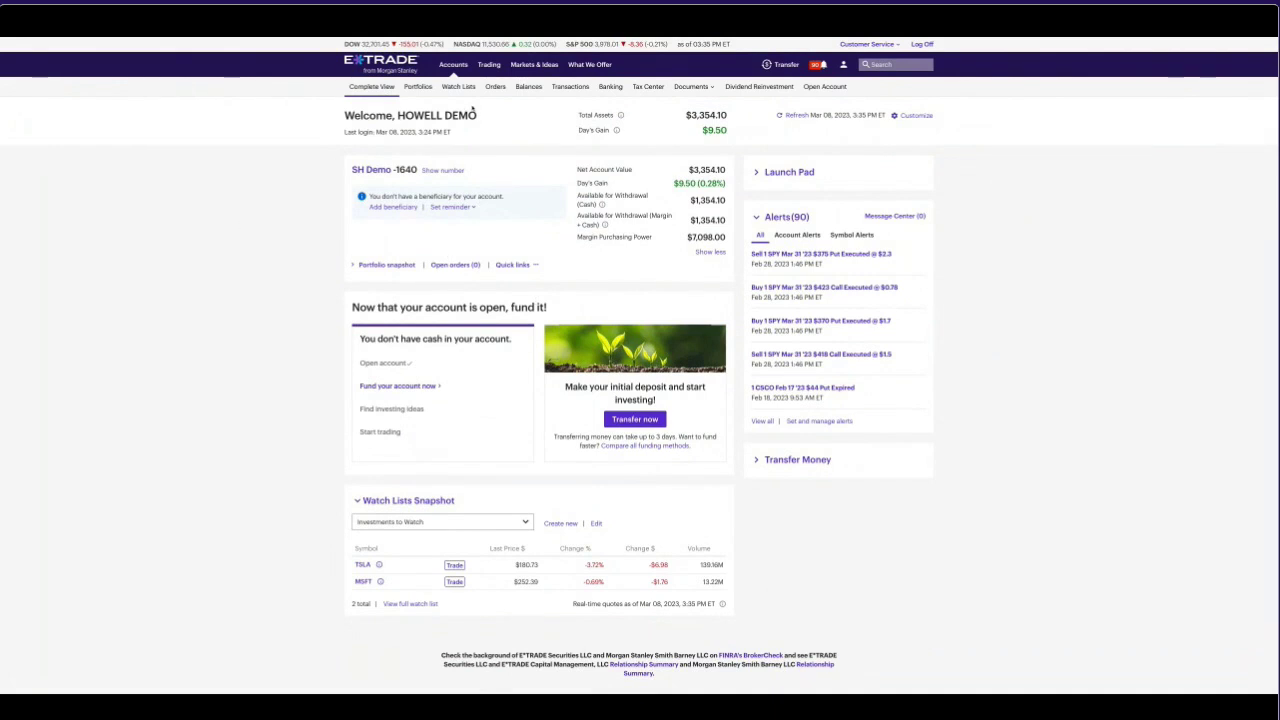
# Expand the Launch Pad to list Power E*TRADE, Paper Trading, Bloomberg, E*TRADE Pro and MarketCaster.
pyautogui.click(692, 86)
pyautogui.click(756, 175)
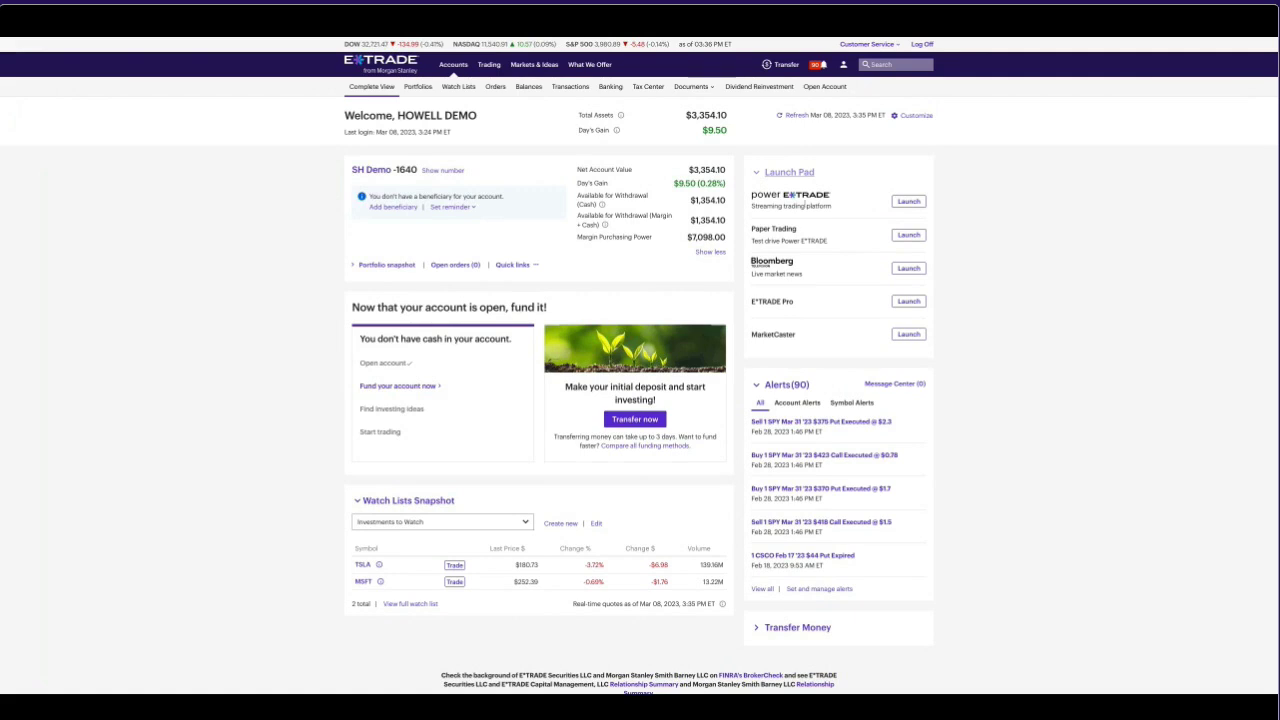
# Launch Power E*TRADE, which opens the MCD daily candlestick chart with volume.
pyautogui.click(907, 202)
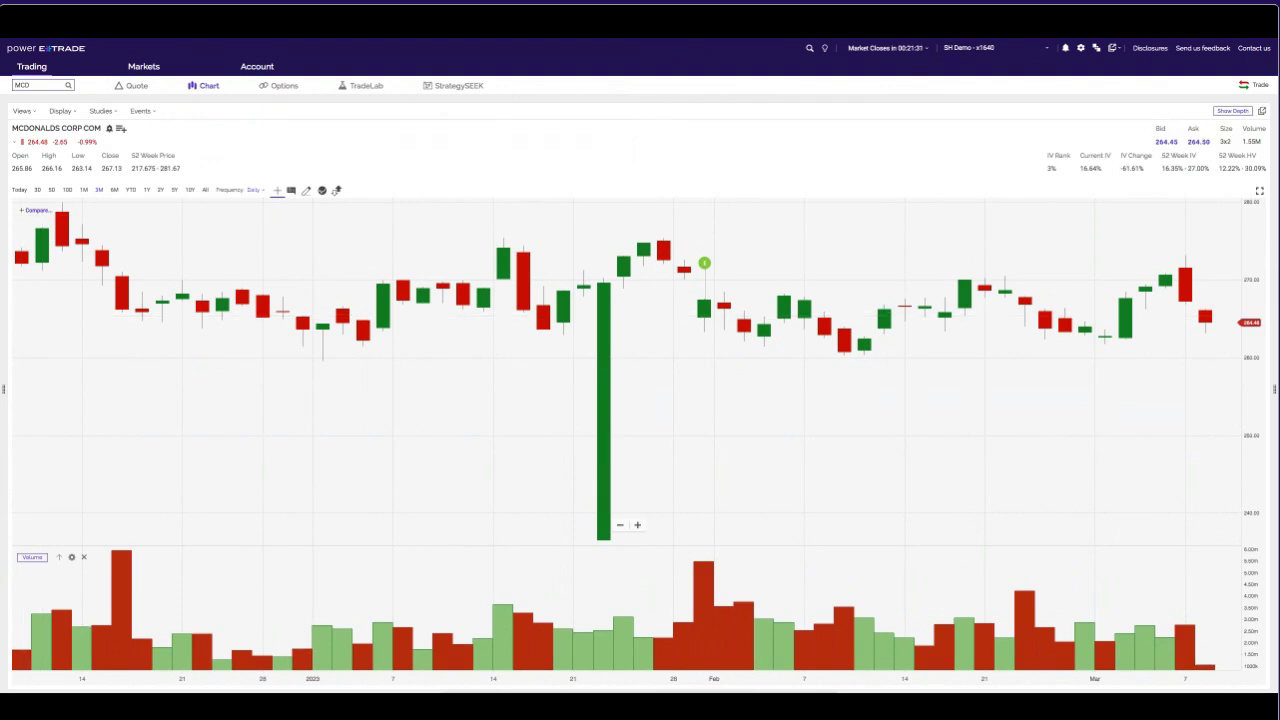
pyautogui.click(4, 388)
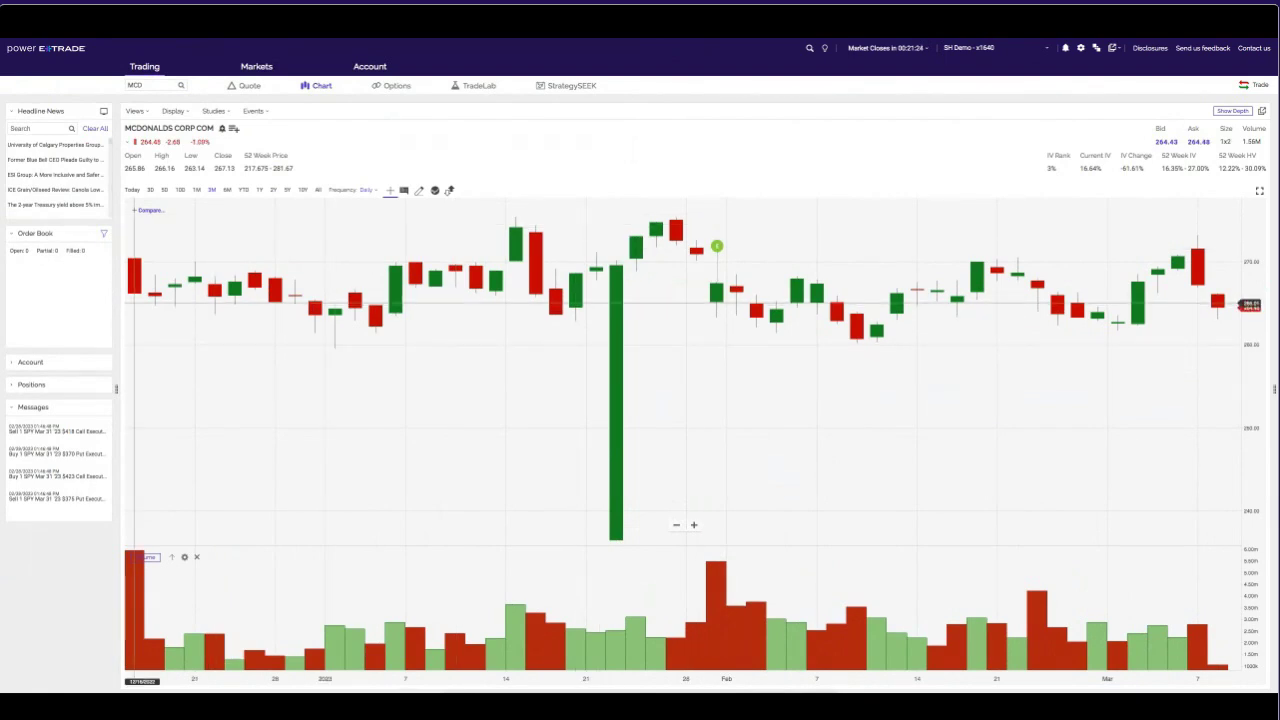
pyautogui.click(116, 388)
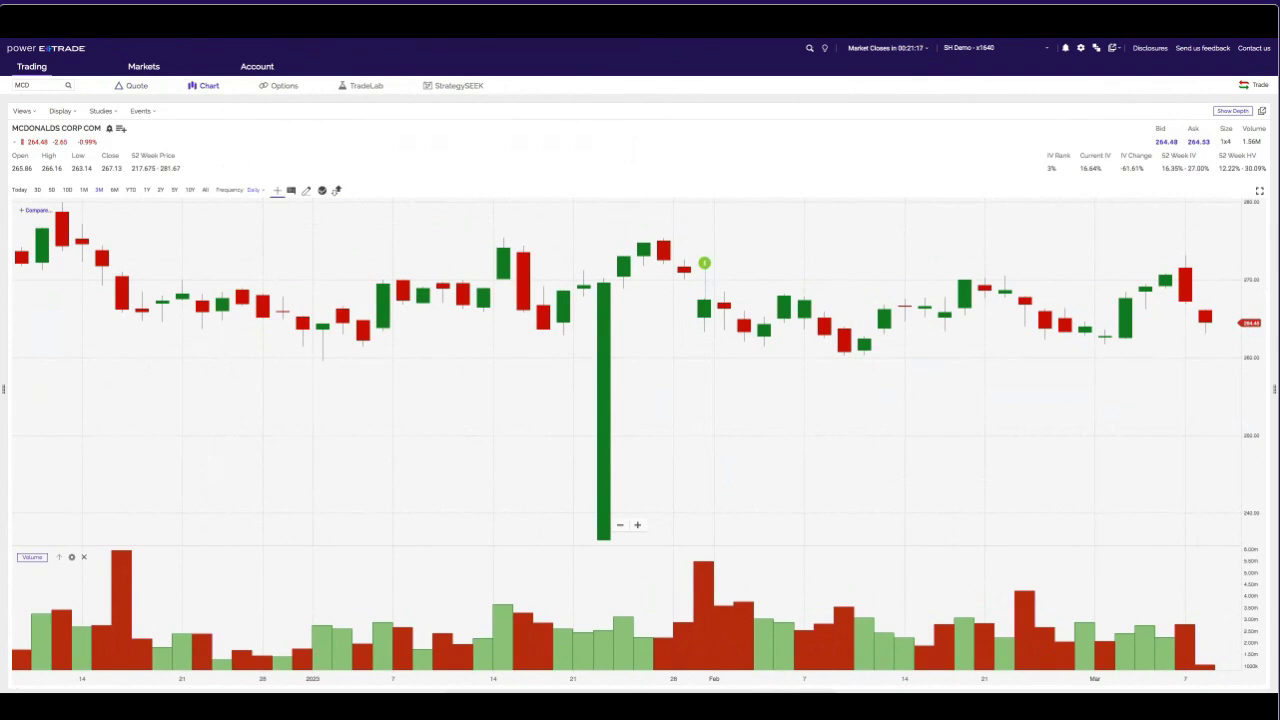
pyautogui.moveTo(31, 66)
pyautogui.moveTo(143, 66)
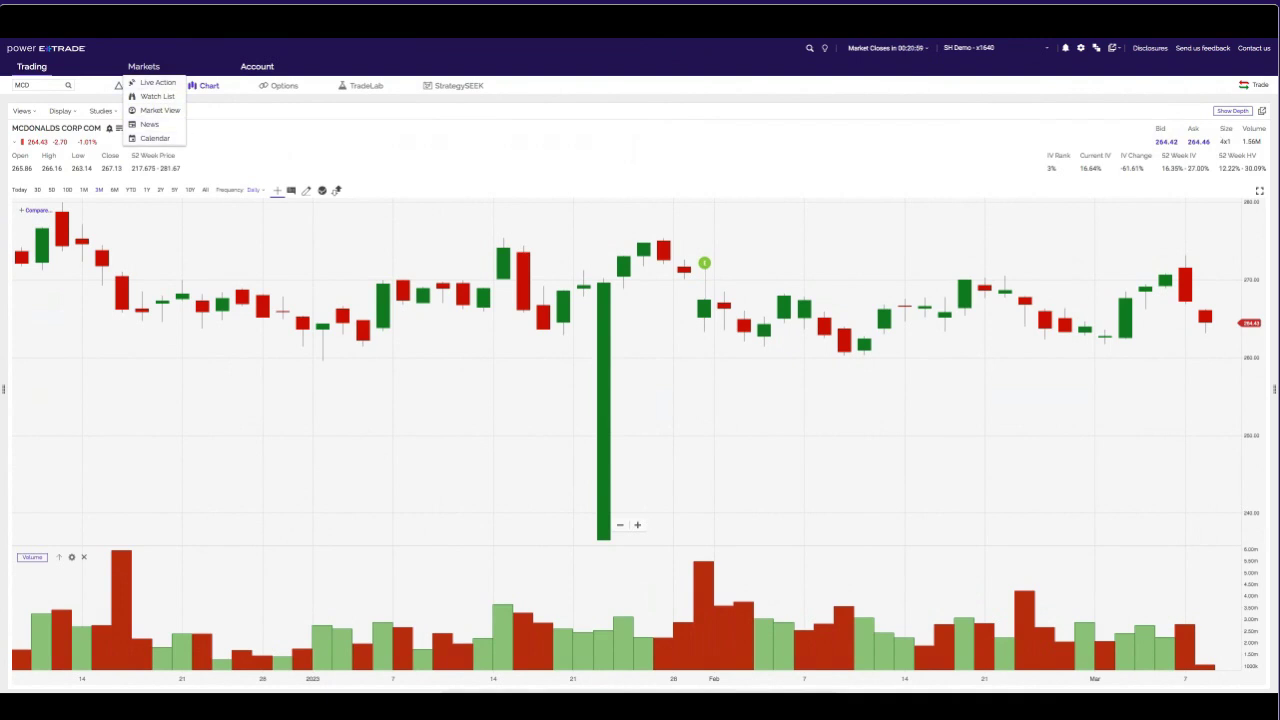
pyautogui.moveTo(257, 66)
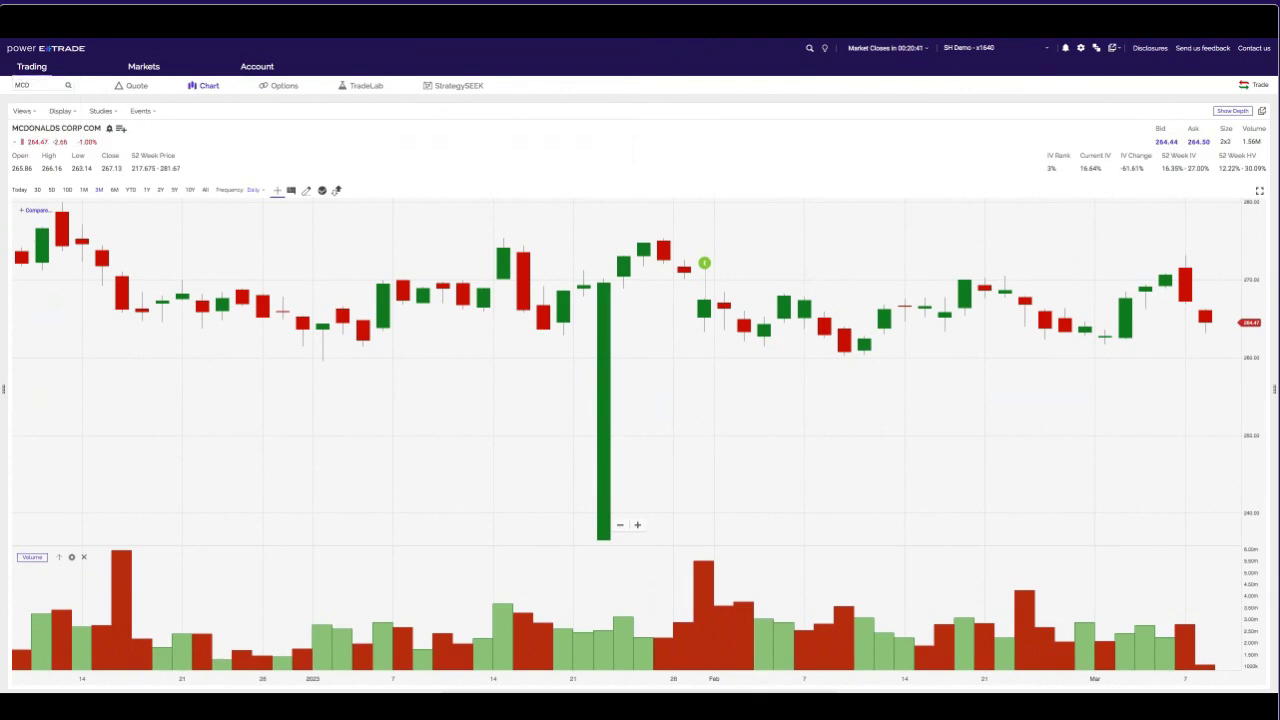
# Search 'MCDO' and load McDonald's (MCD) as the current symbol.
pyautogui.click(38, 85)
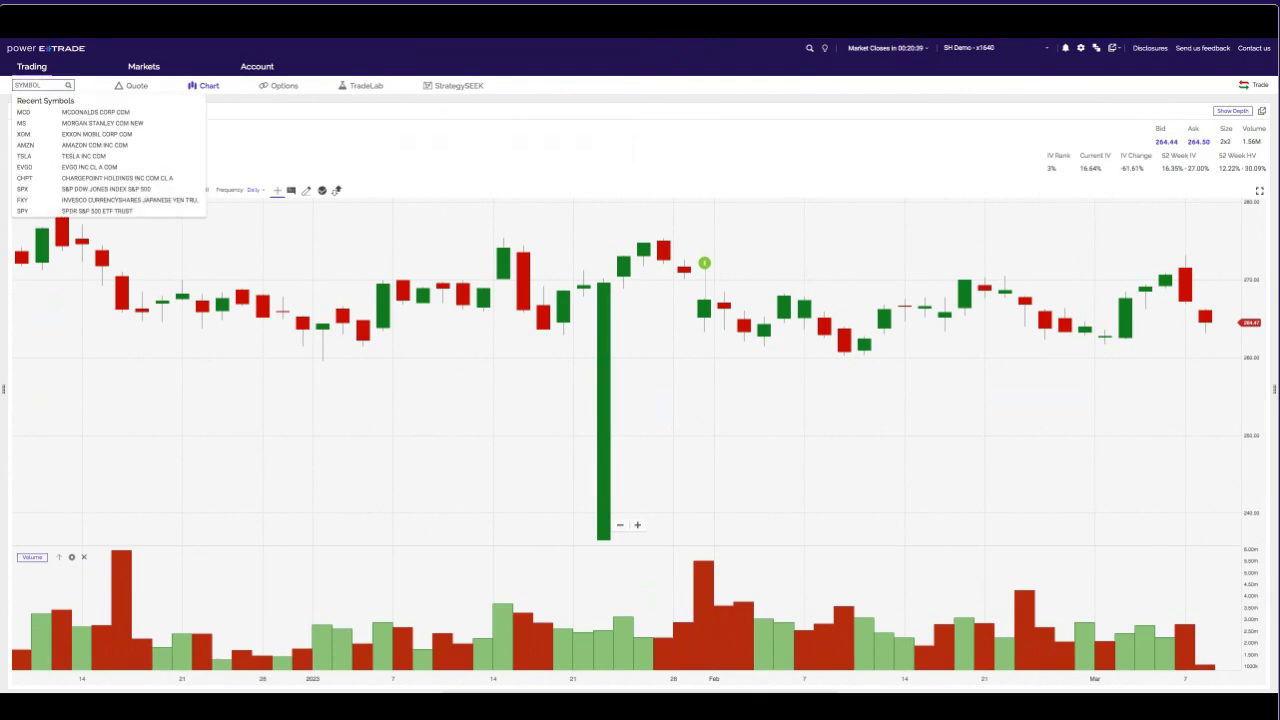
pyautogui.write('MCDO')
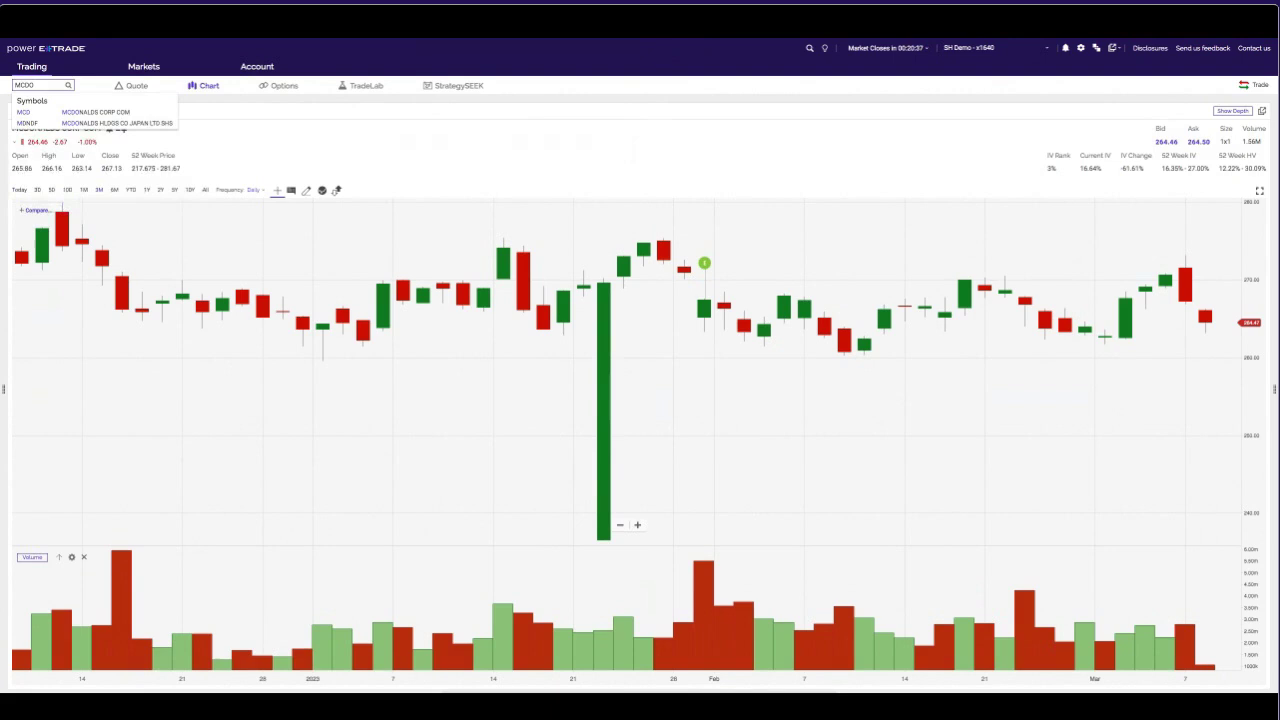
pyautogui.press('Down')
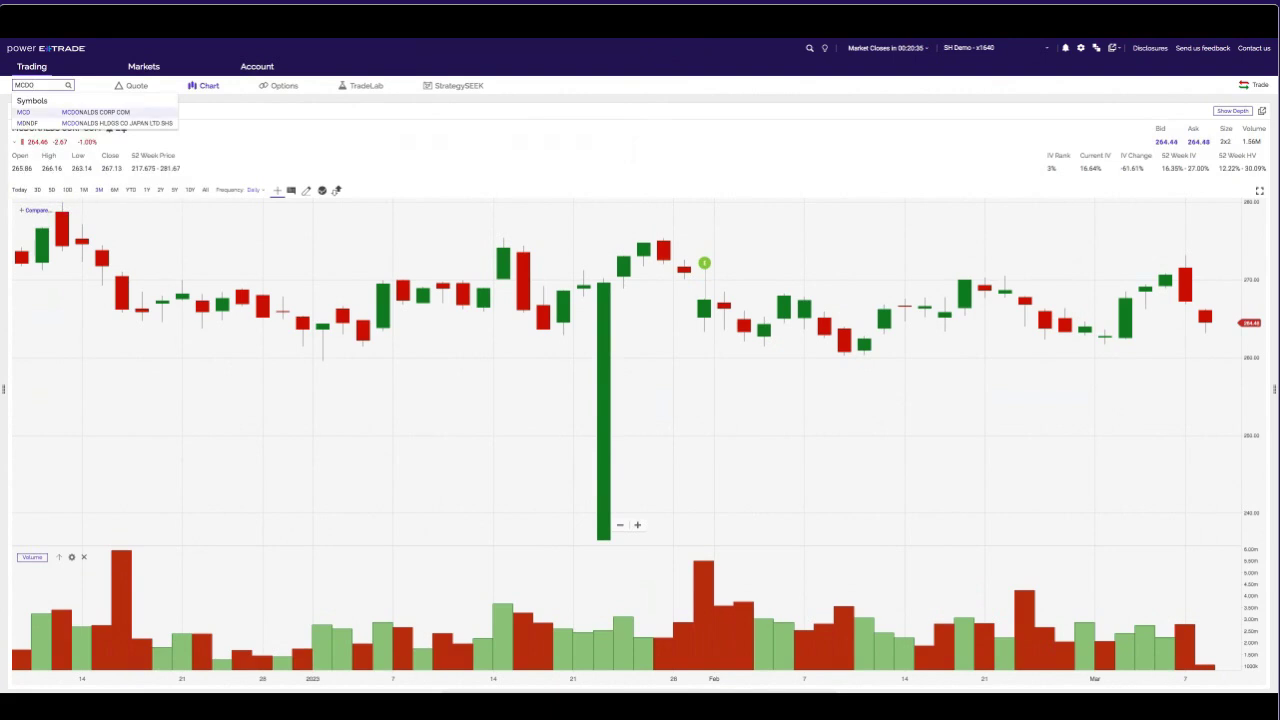
pyautogui.press('Down')
pyautogui.press('Up')
pyautogui.press('Return')
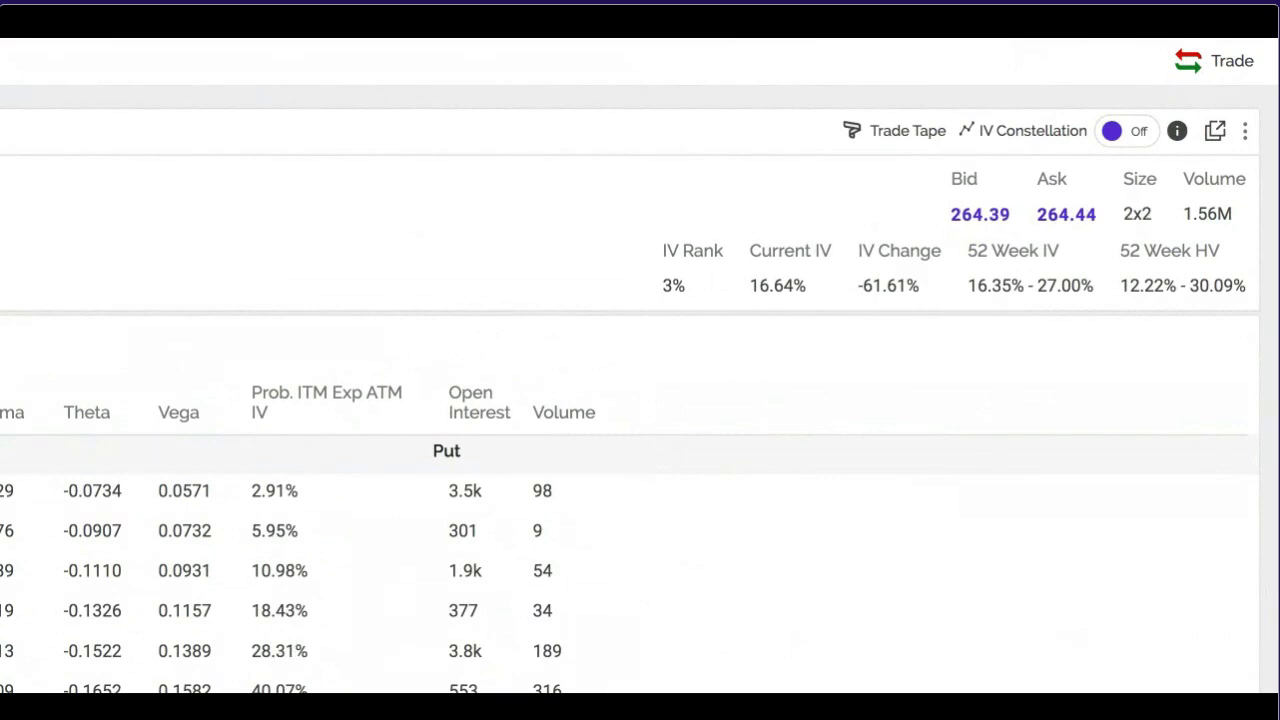
# Open the option chain's column selection dialog and expand the Greeks field group.
pyautogui.click(1245, 131)
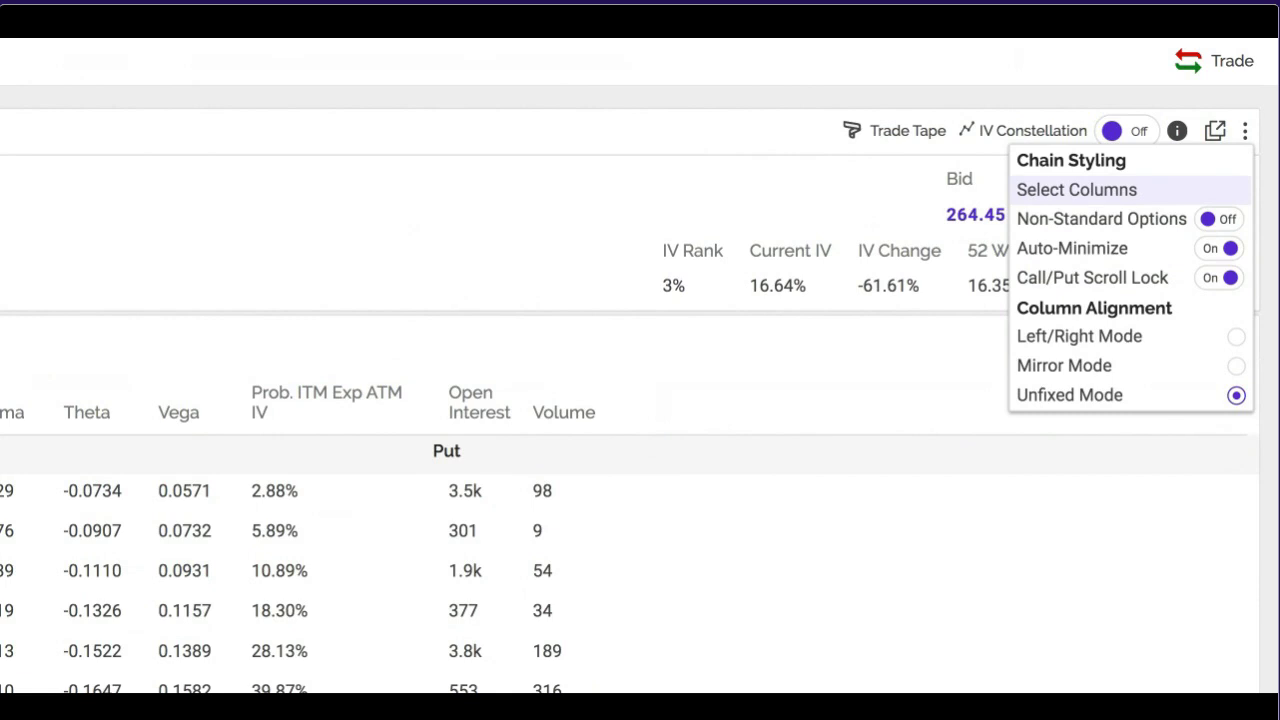
pyautogui.click(1077, 189)
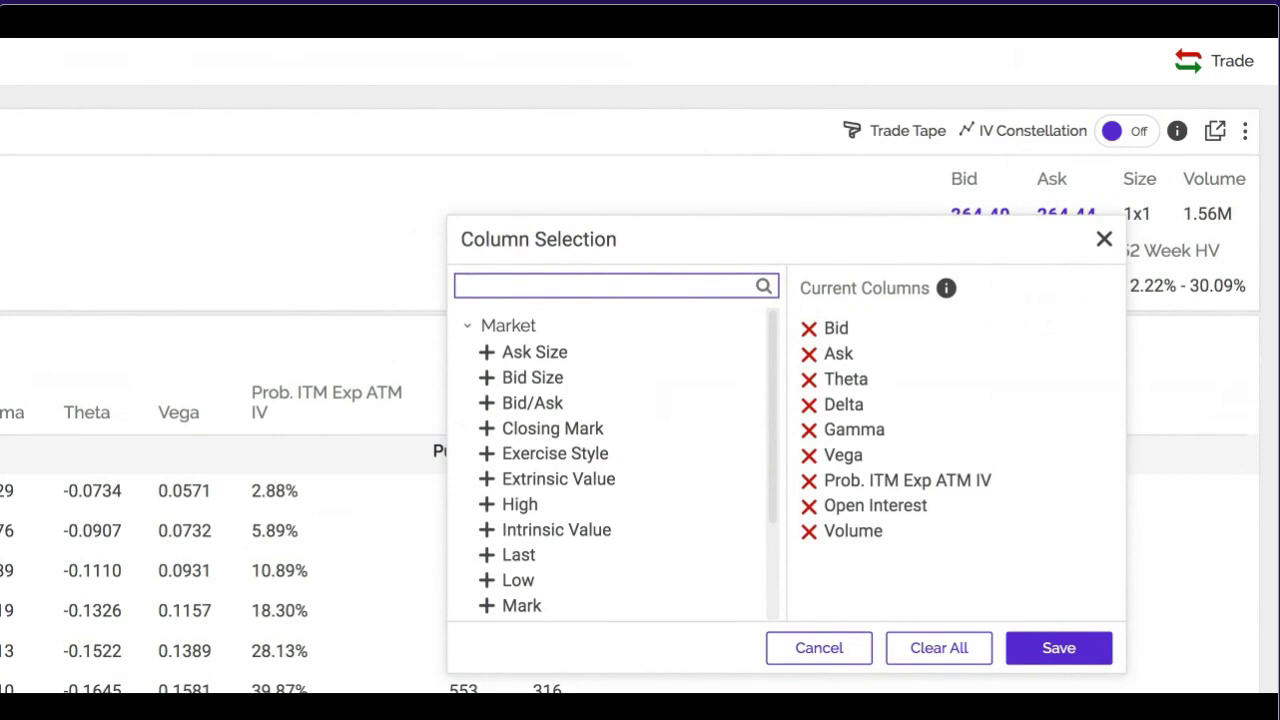
pyautogui.scroll(-2, 610, 465)
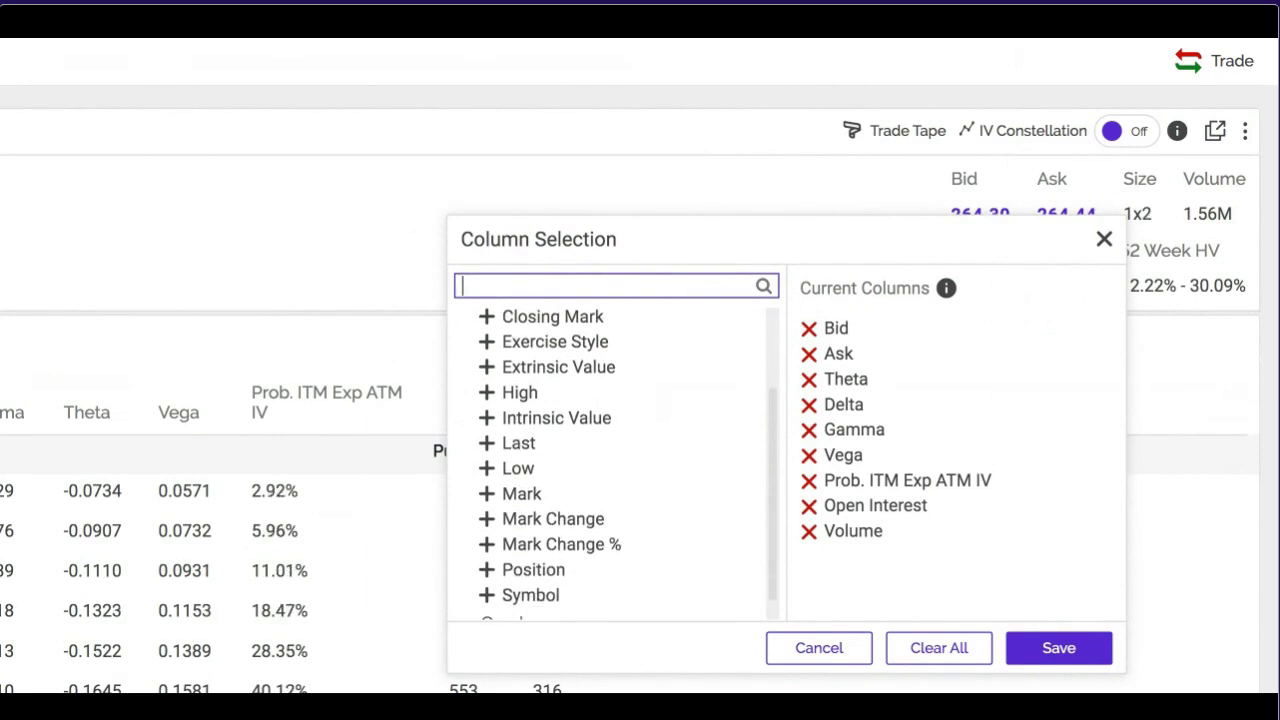
pyautogui.scroll(-1, 610, 465)
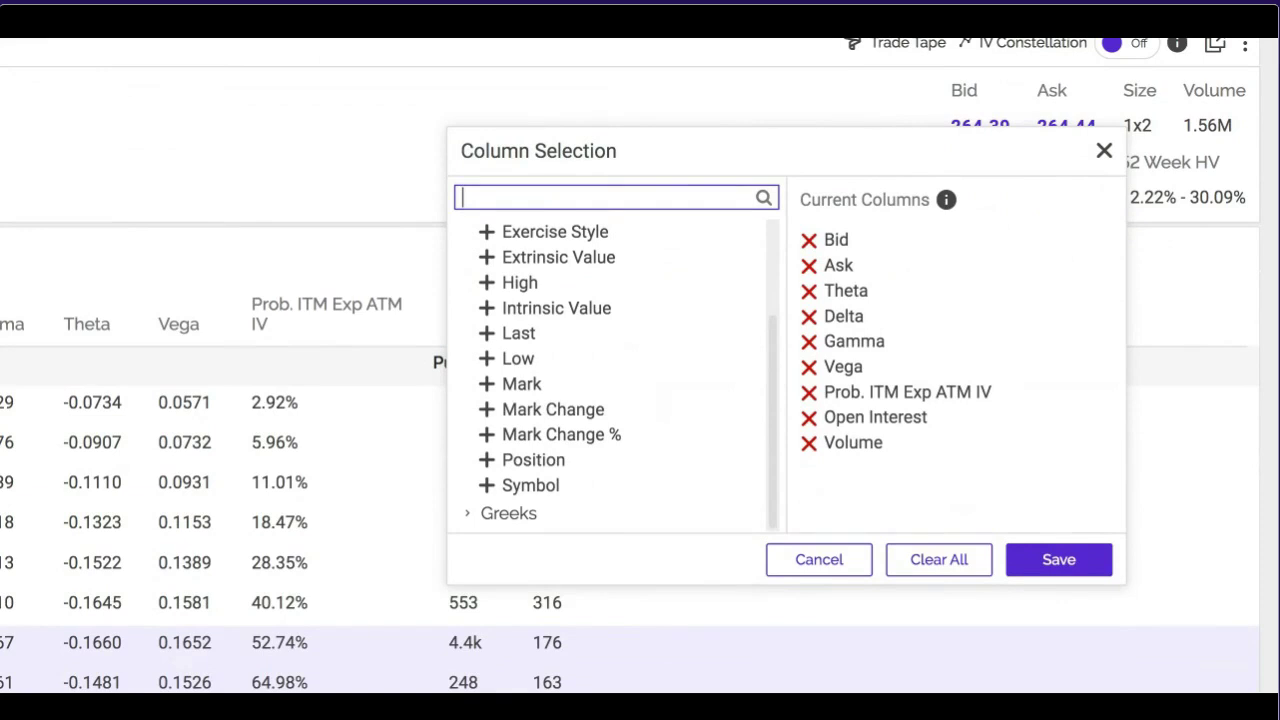
pyautogui.click(508, 512)
pyautogui.scroll(-6, 615, 380)
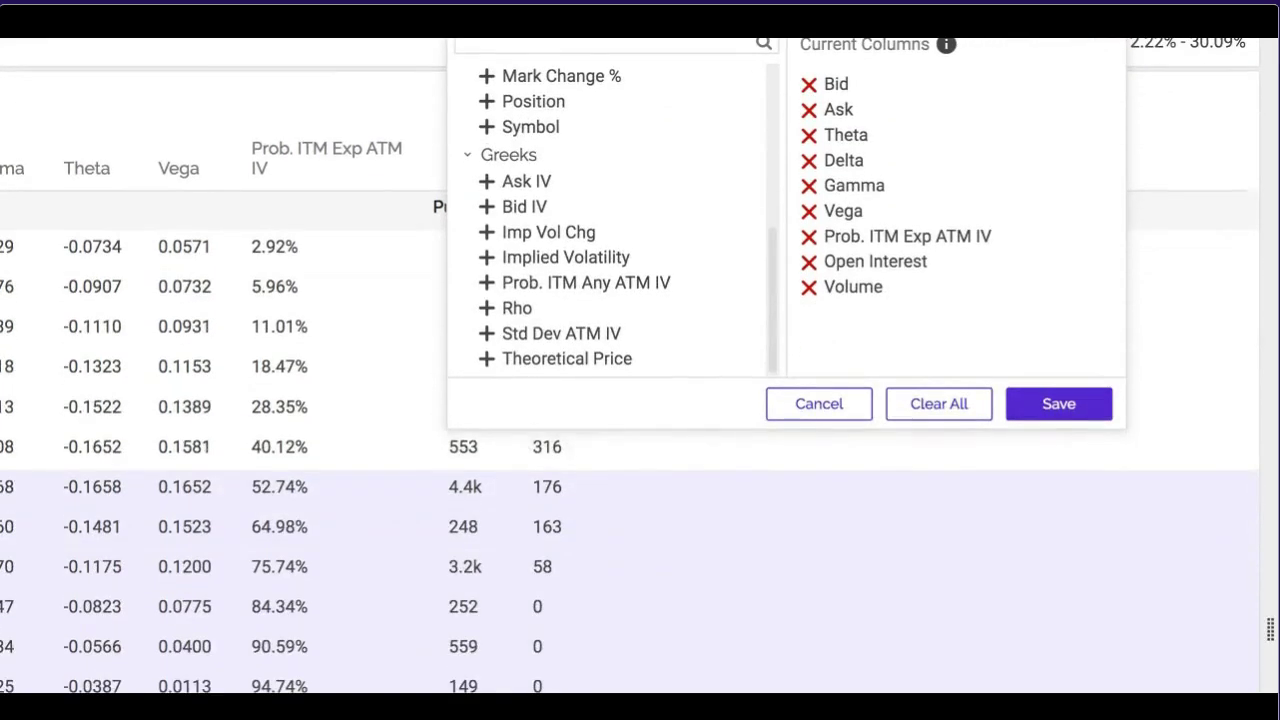
pyautogui.scroll(5, 610, 220)
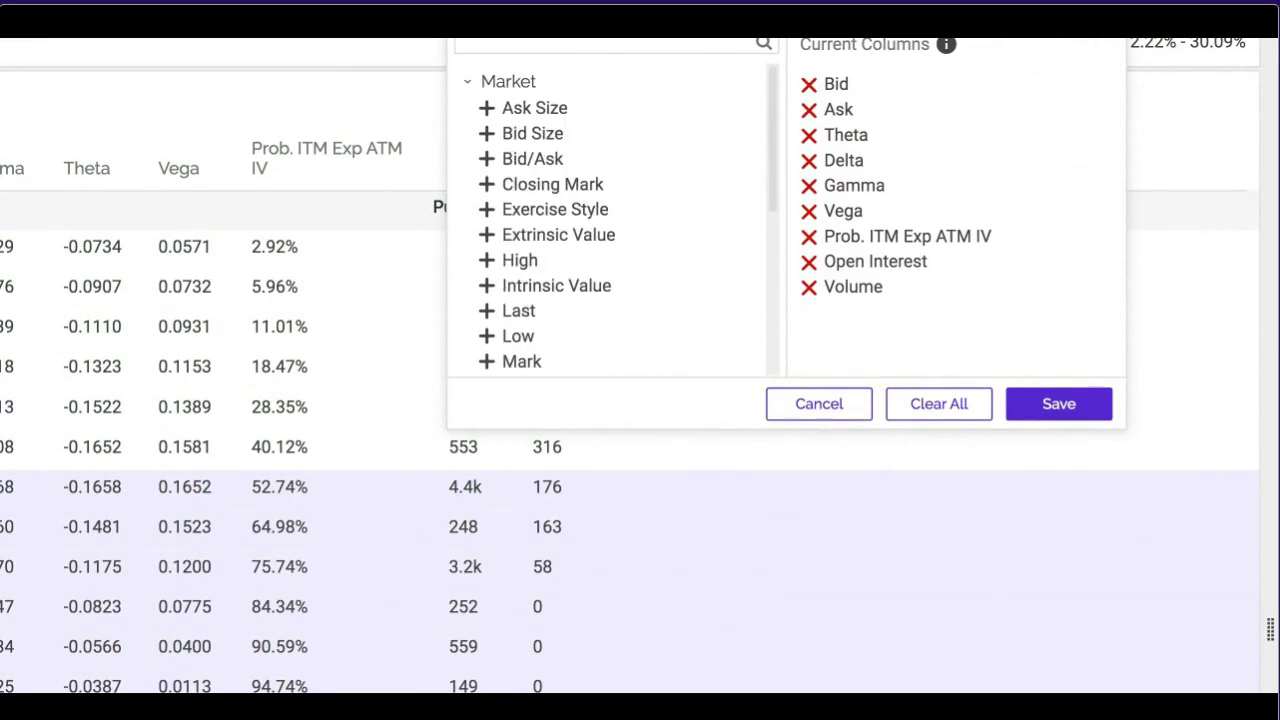
pyautogui.scroll(1, 640, 366)
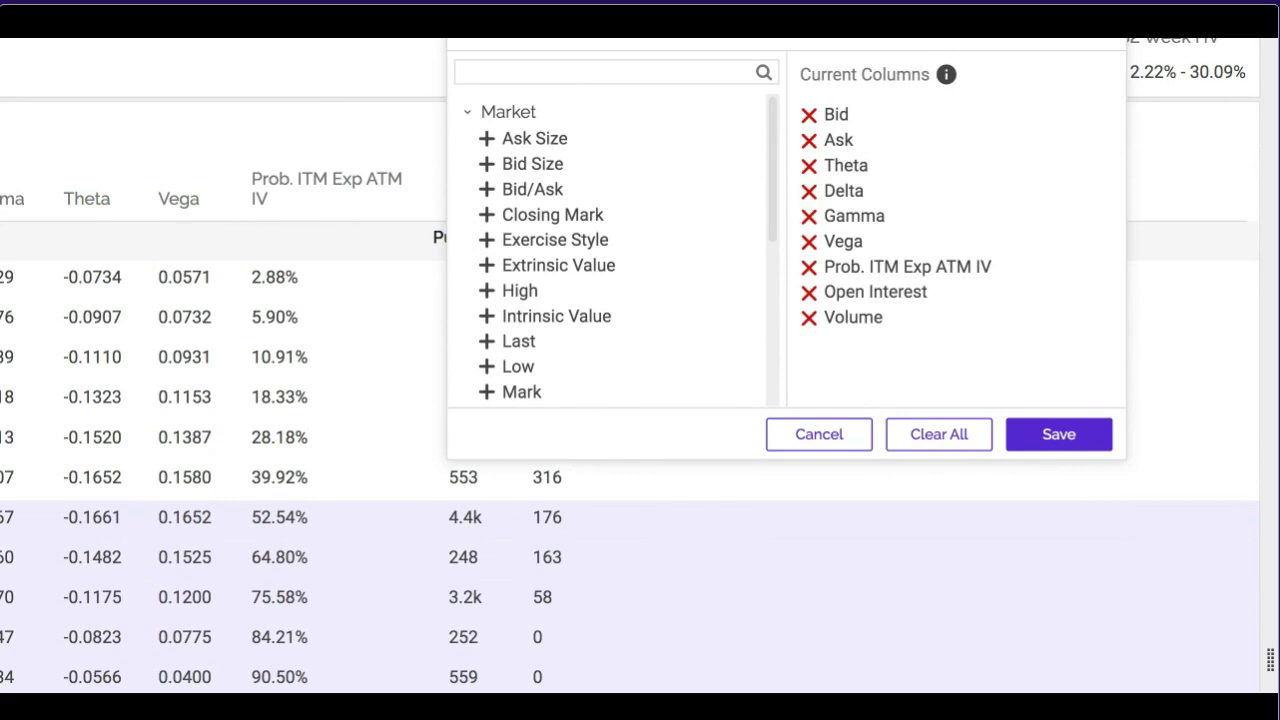
# Remove Open Interest and Volume from the chain's displayed columns, leaving Bid/Ask unchanged.
pyautogui.click(486, 189)
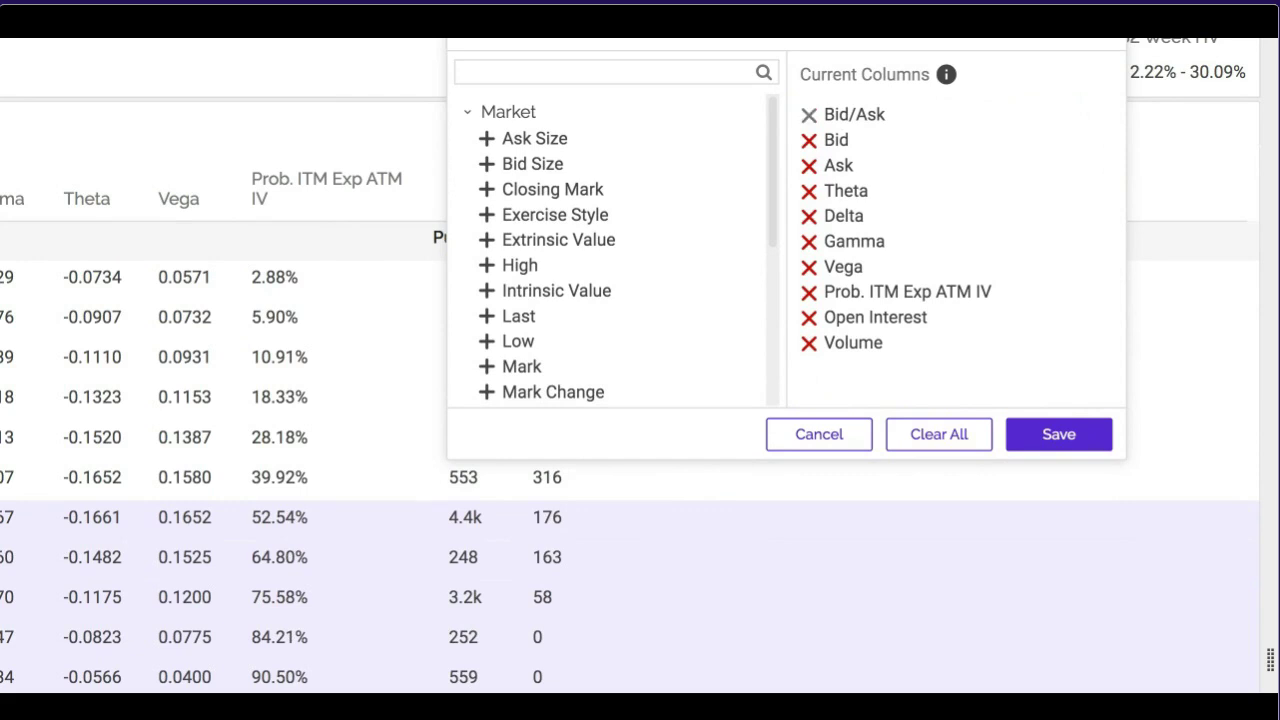
pyautogui.click(808, 114)
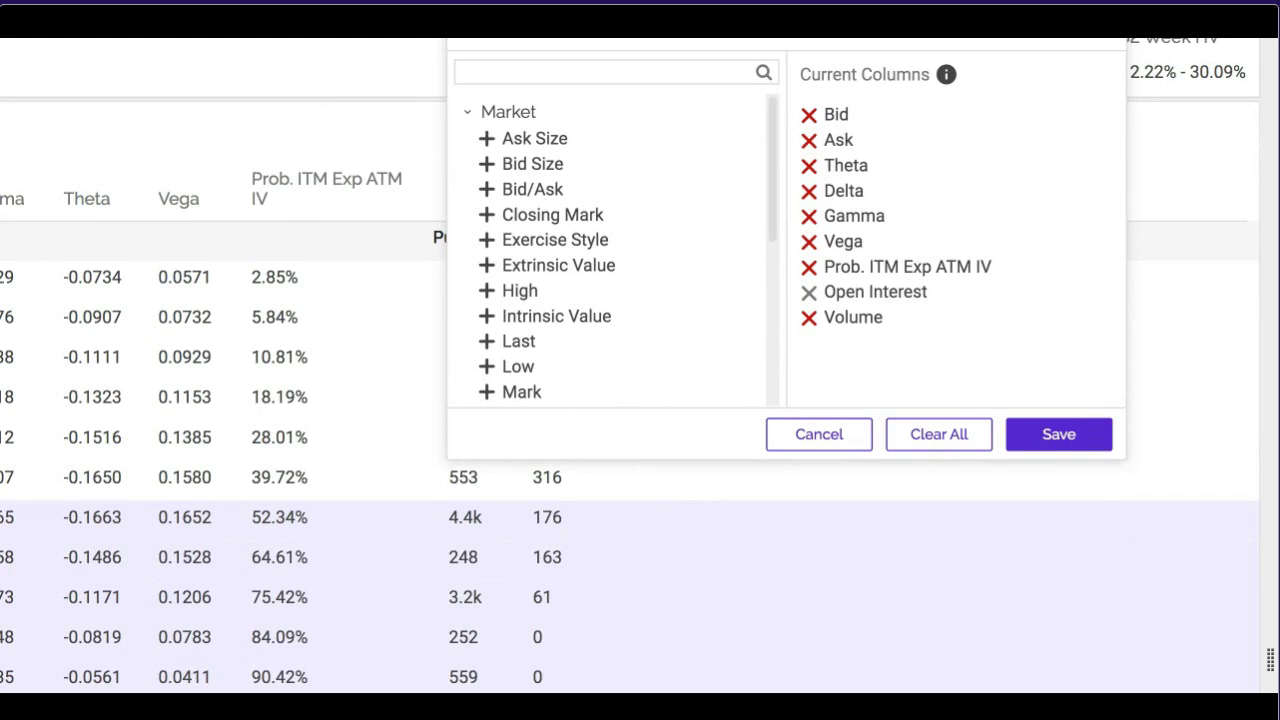
pyautogui.click(809, 292)
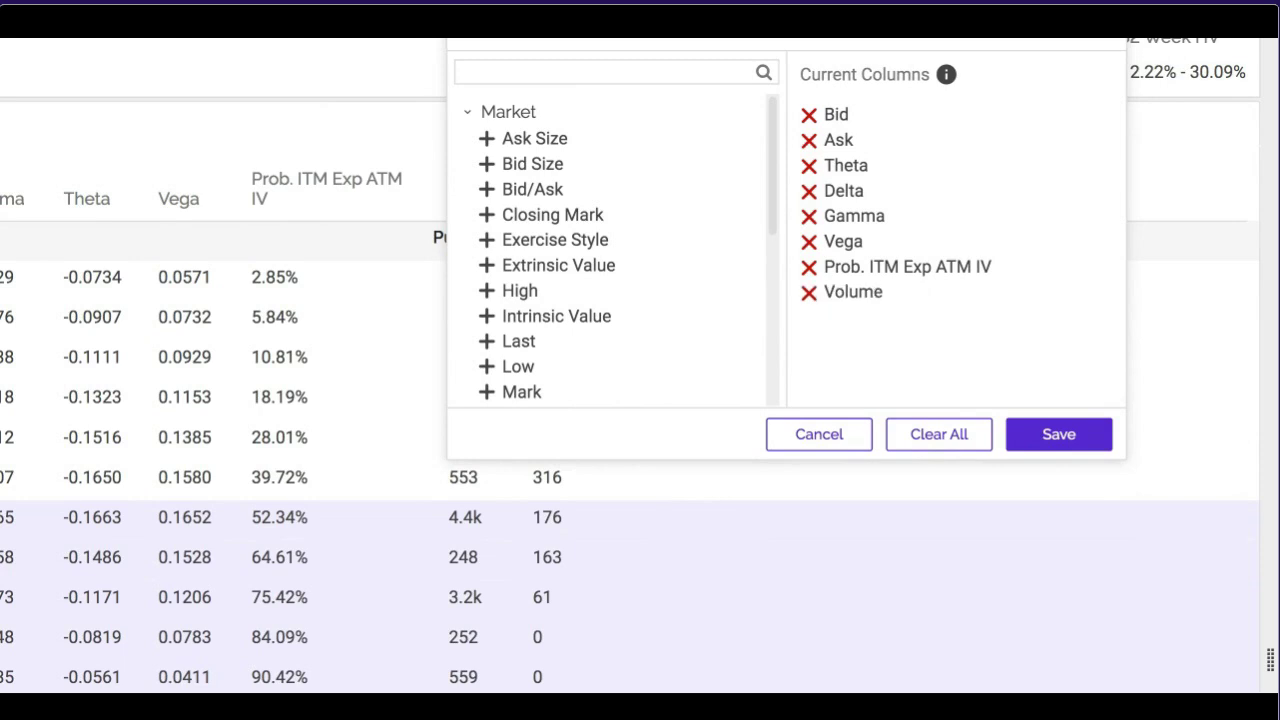
pyautogui.click(809, 292)
# Add Theoretical Price as a displayed column and save the column selection.
pyautogui.scroll(-5, 610, 250)
pyautogui.scroll(-3, 610, 250)
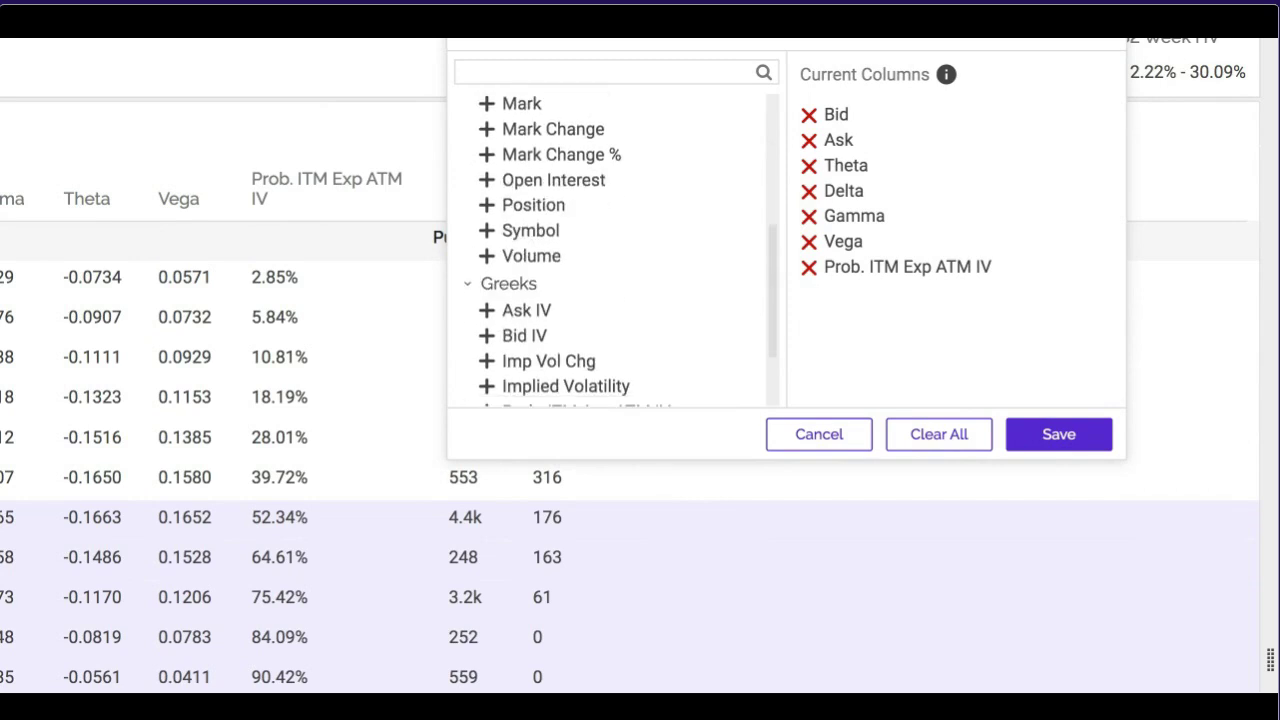
pyautogui.scroll(-1, 610, 300)
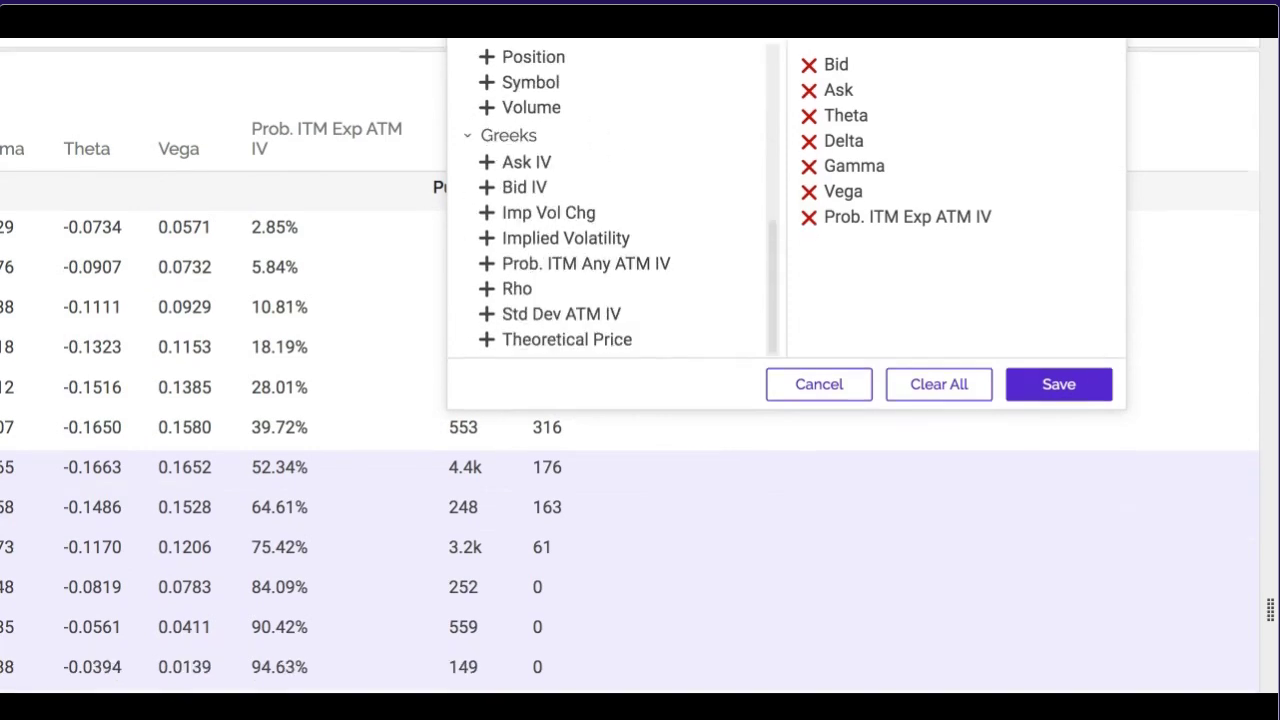
pyautogui.click(486, 338)
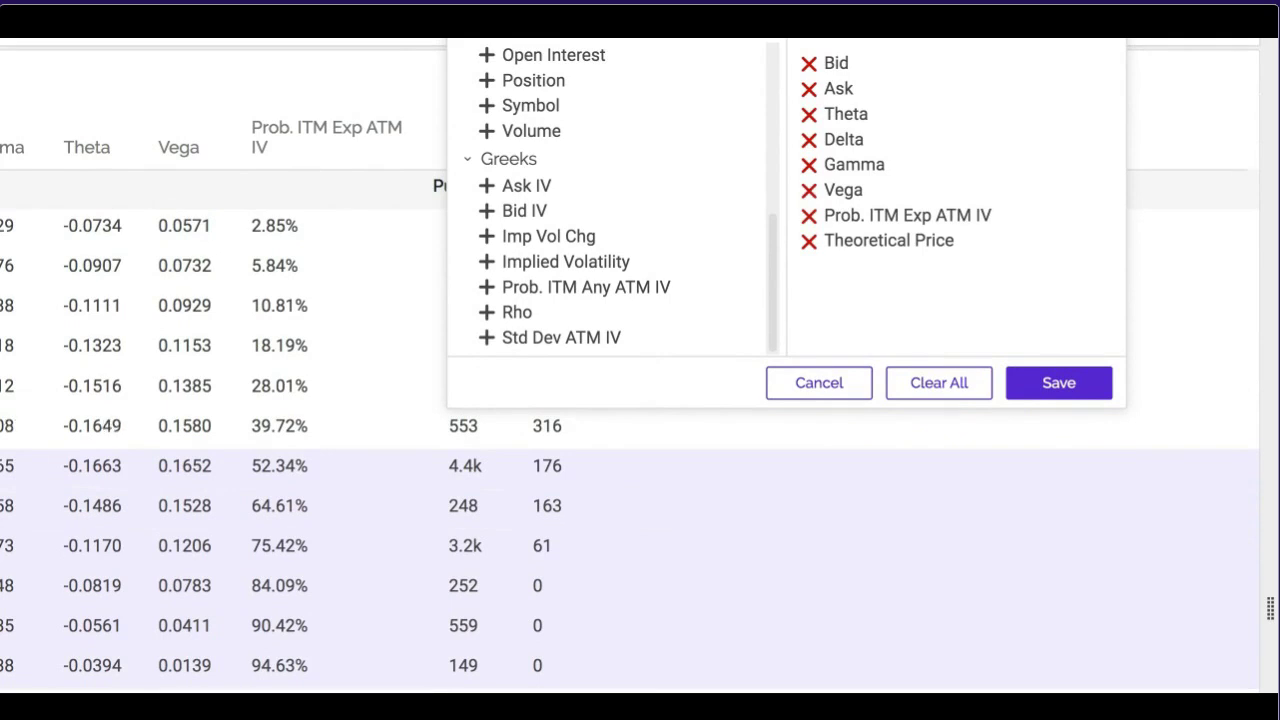
pyautogui.click(1058, 383)
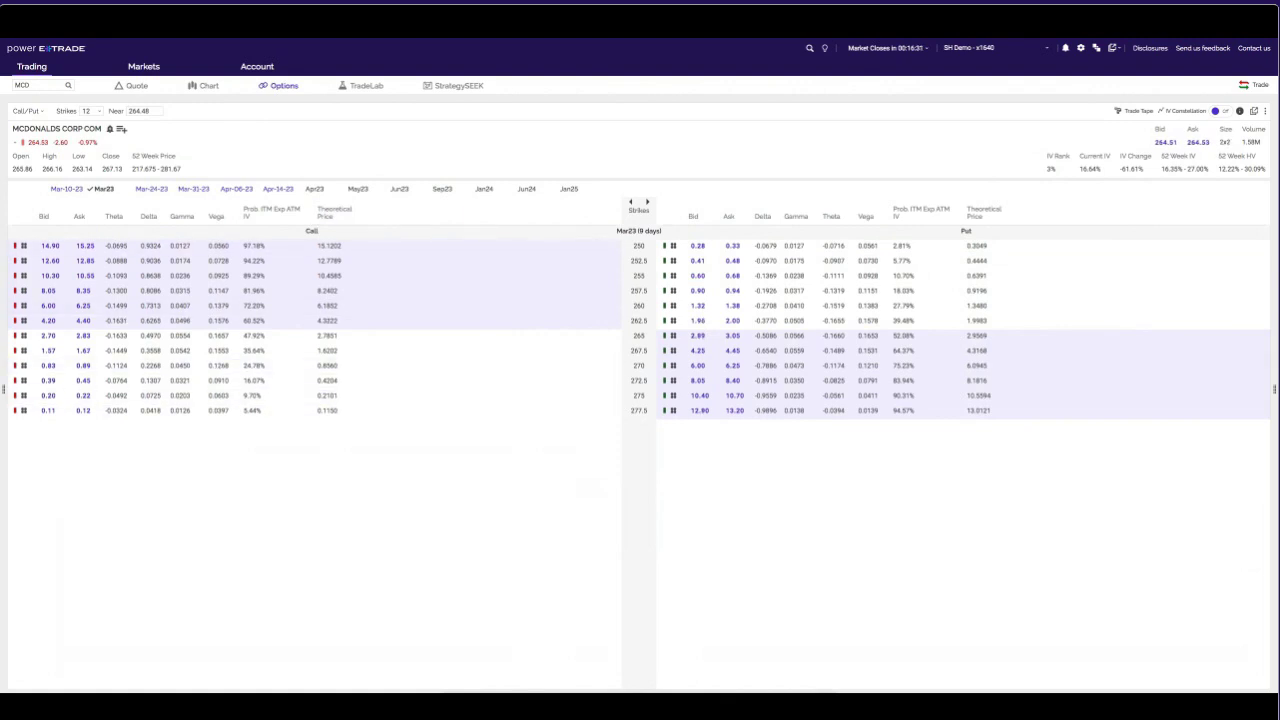
# Move the call-side Prob. ITM Exp ATM IV column to the right of Theoretical Price.
pyautogui.moveTo(271, 211); pyautogui.dragTo(312, 211)
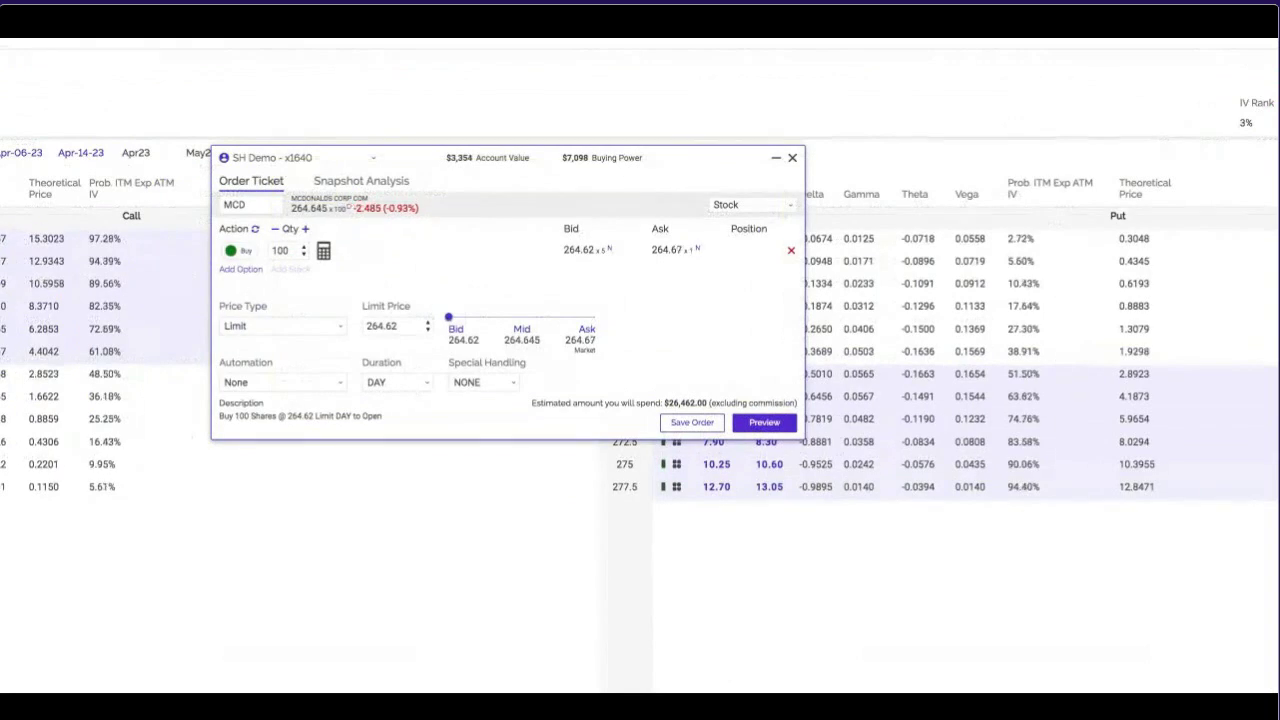
# Switch the order ticket to a Call/Put strategy with Apr-06-23 expiration.
pyautogui.click(752, 204)
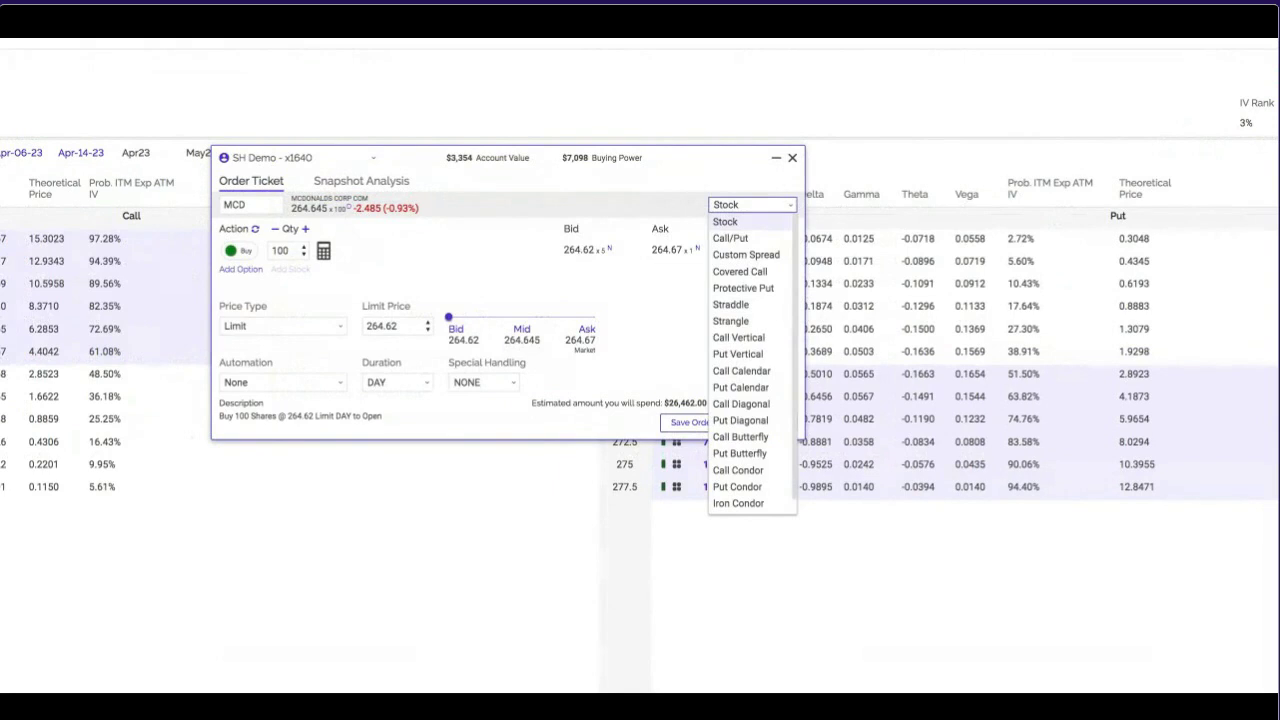
pyautogui.press('Down')
pyautogui.press('Return')
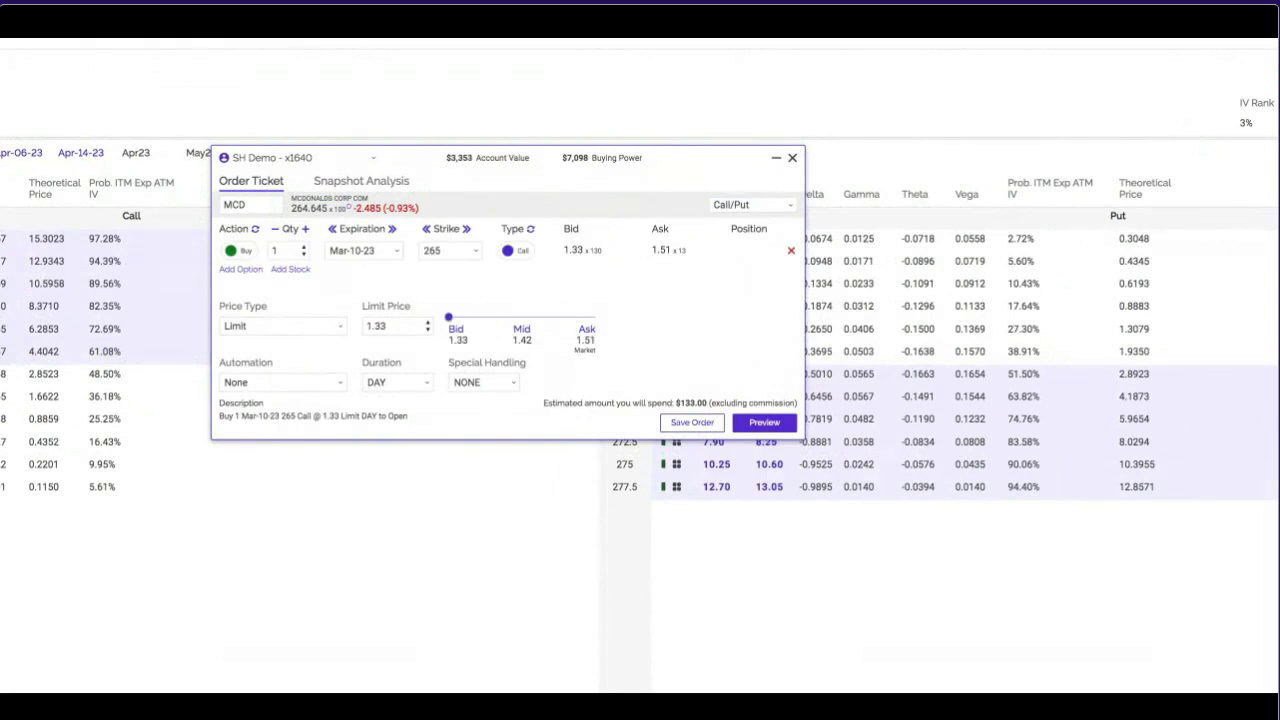
pyautogui.click(363, 250)
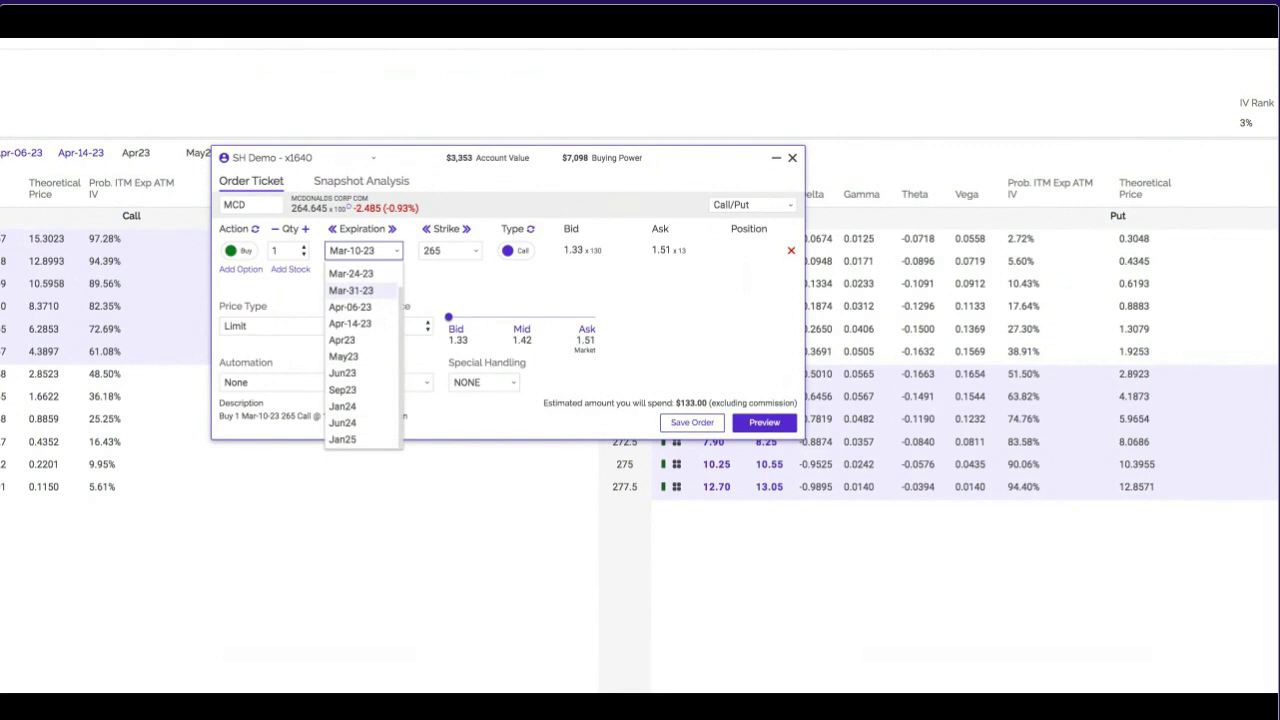
pyautogui.press('Down')
pyautogui.press('Return')
# Keep the 265 strike and close the order ticket.
pyautogui.press('Tab')
pyautogui.press('space')
pyautogui.press('Up')
pyautogui.press('Up')
pyautogui.press('Up')
pyautogui.press('Escape')
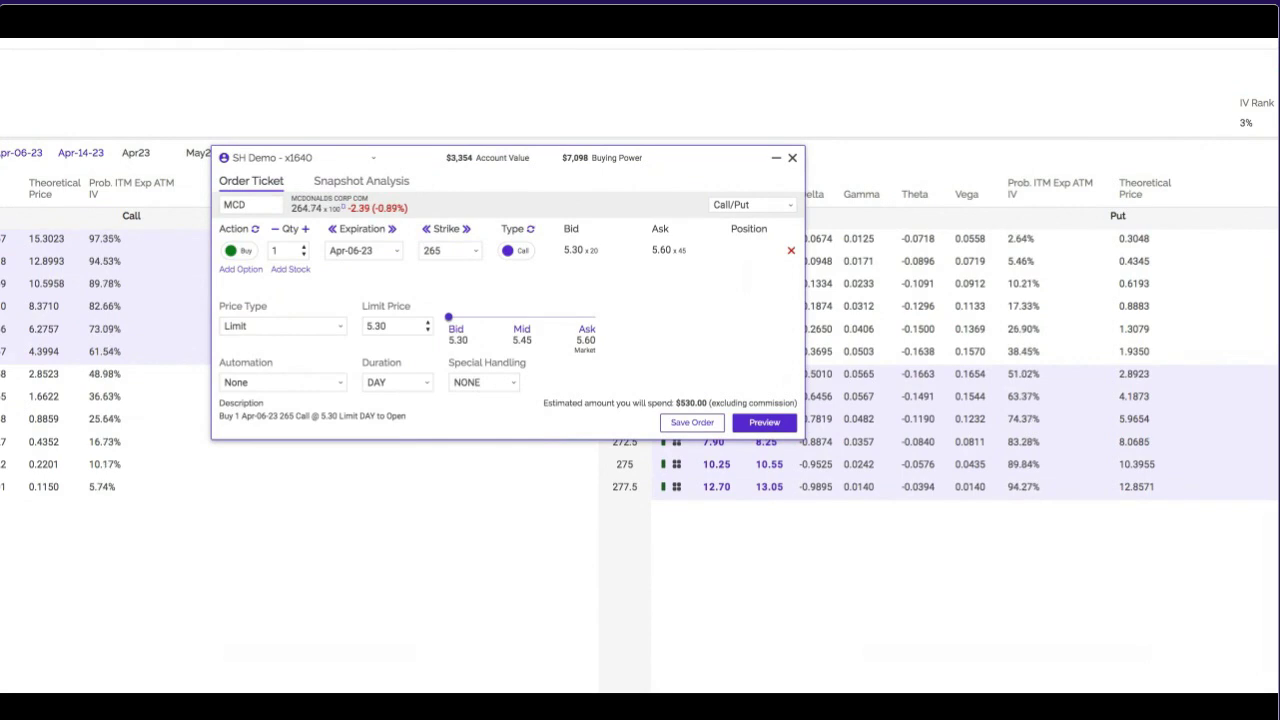
pyautogui.press('Escape')
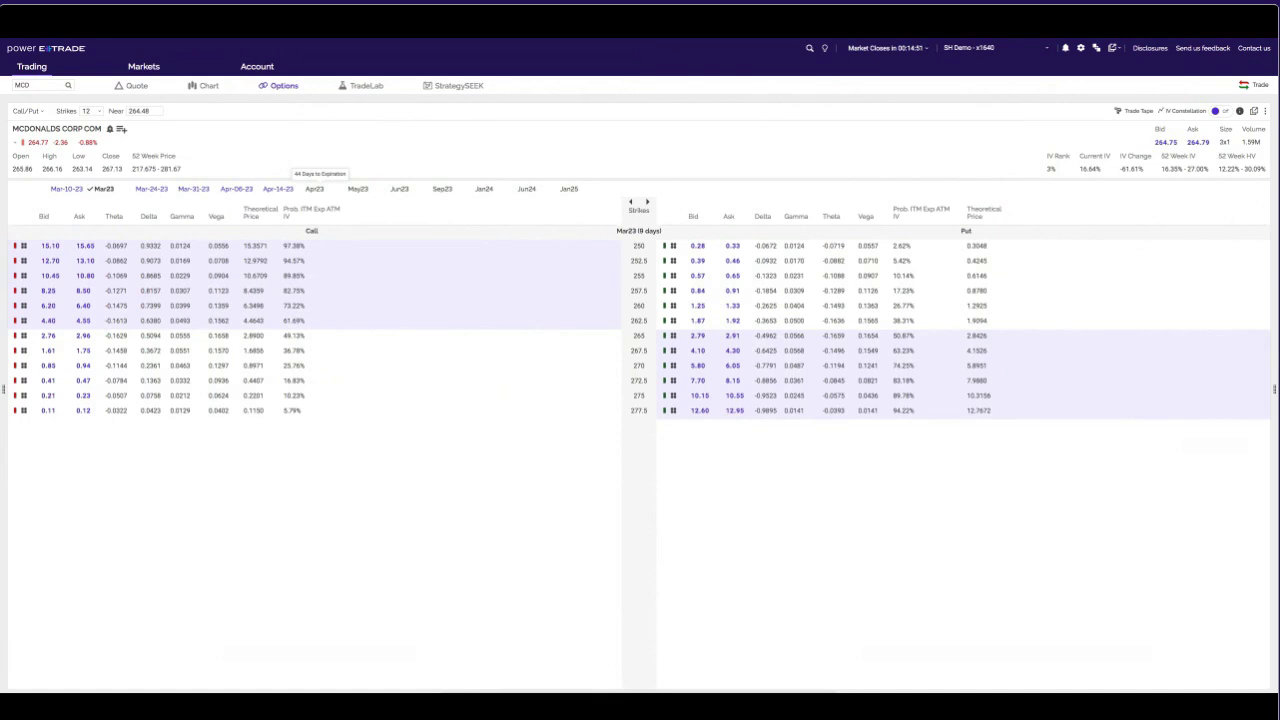
# Show the Apr23 expiration in the MCD chain and hide Mar23.
pyautogui.click(314, 188)
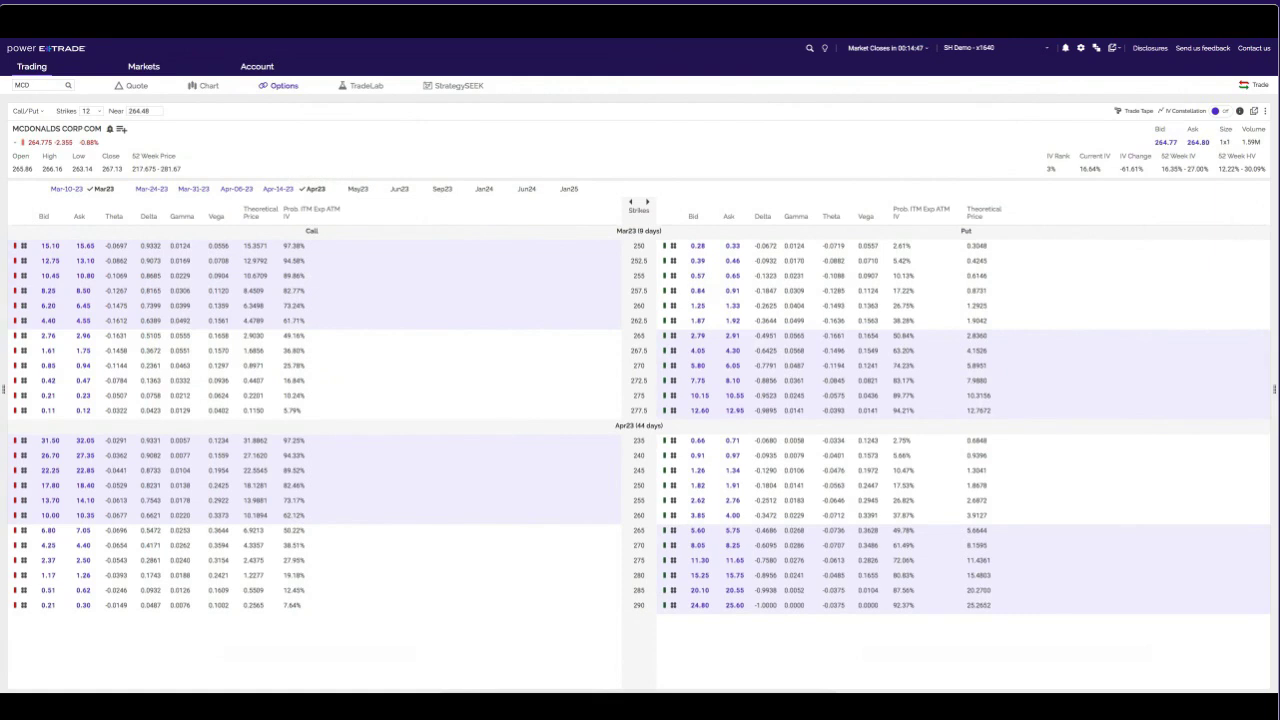
pyautogui.click(103, 188)
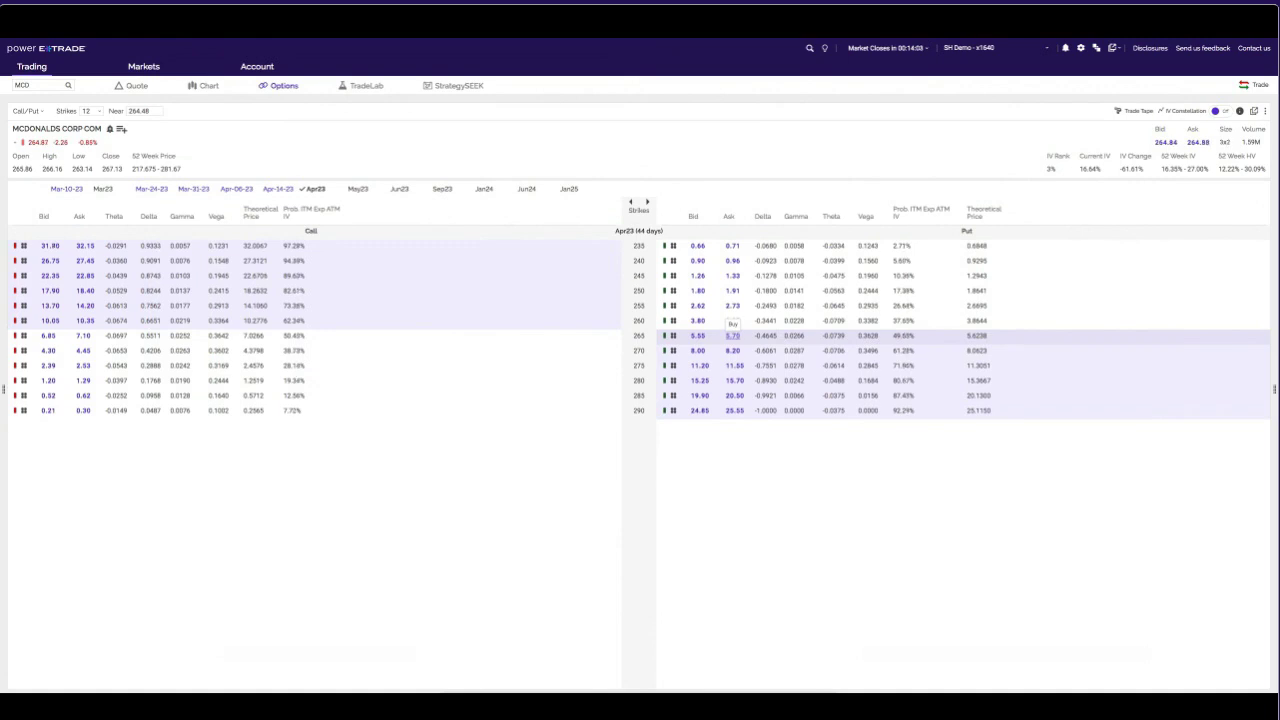
# Start a buy order for the Apr23 265 MCD put with quantity 1.
pyautogui.click(733, 336)
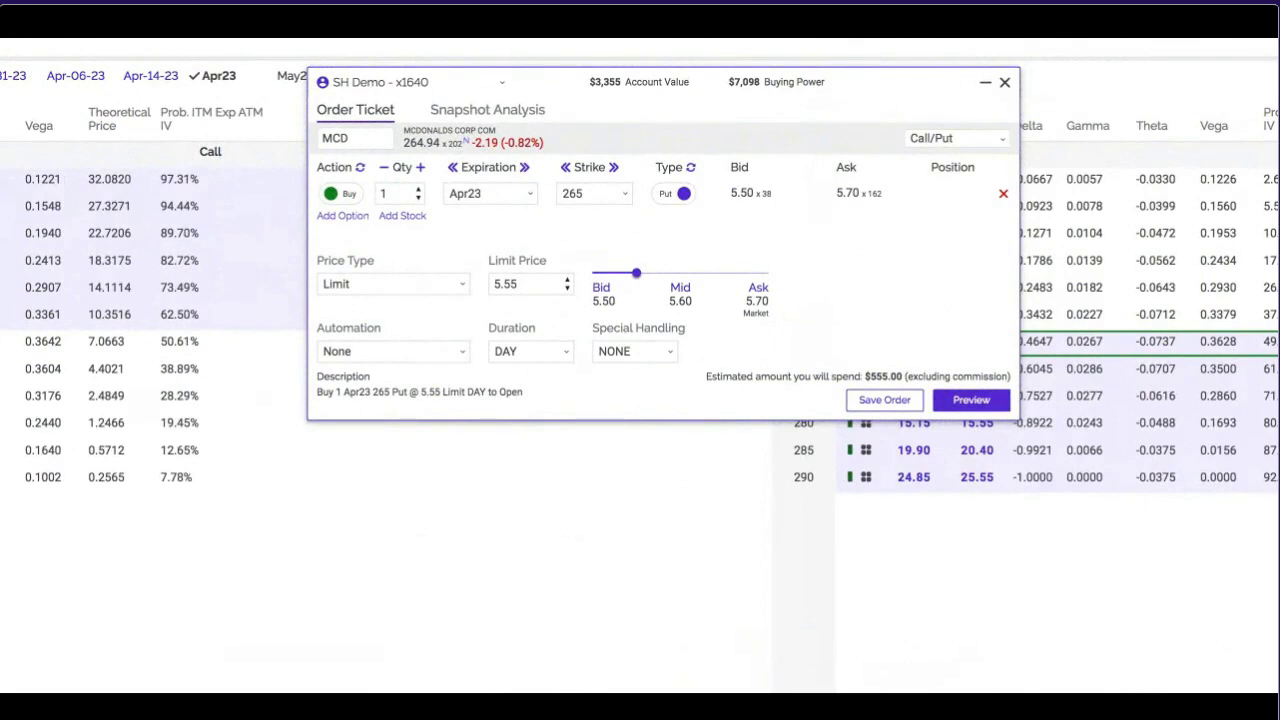
pyautogui.press('Up')
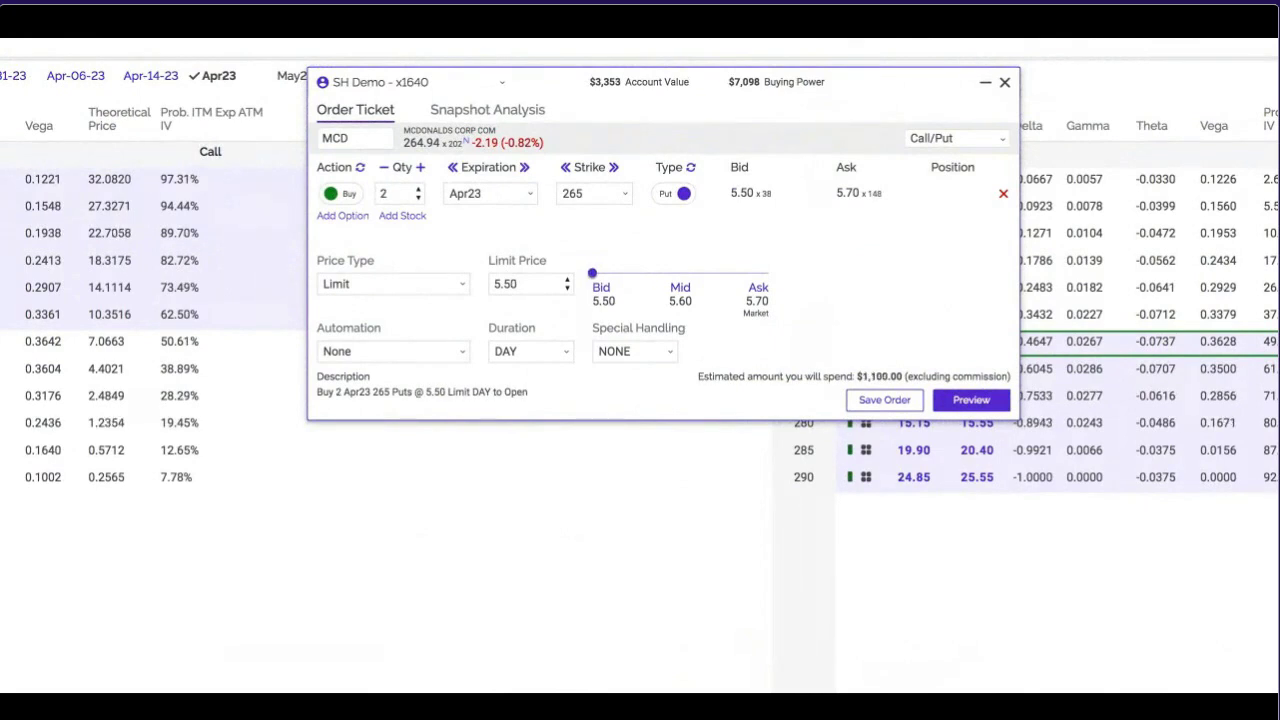
pyautogui.press('Down')
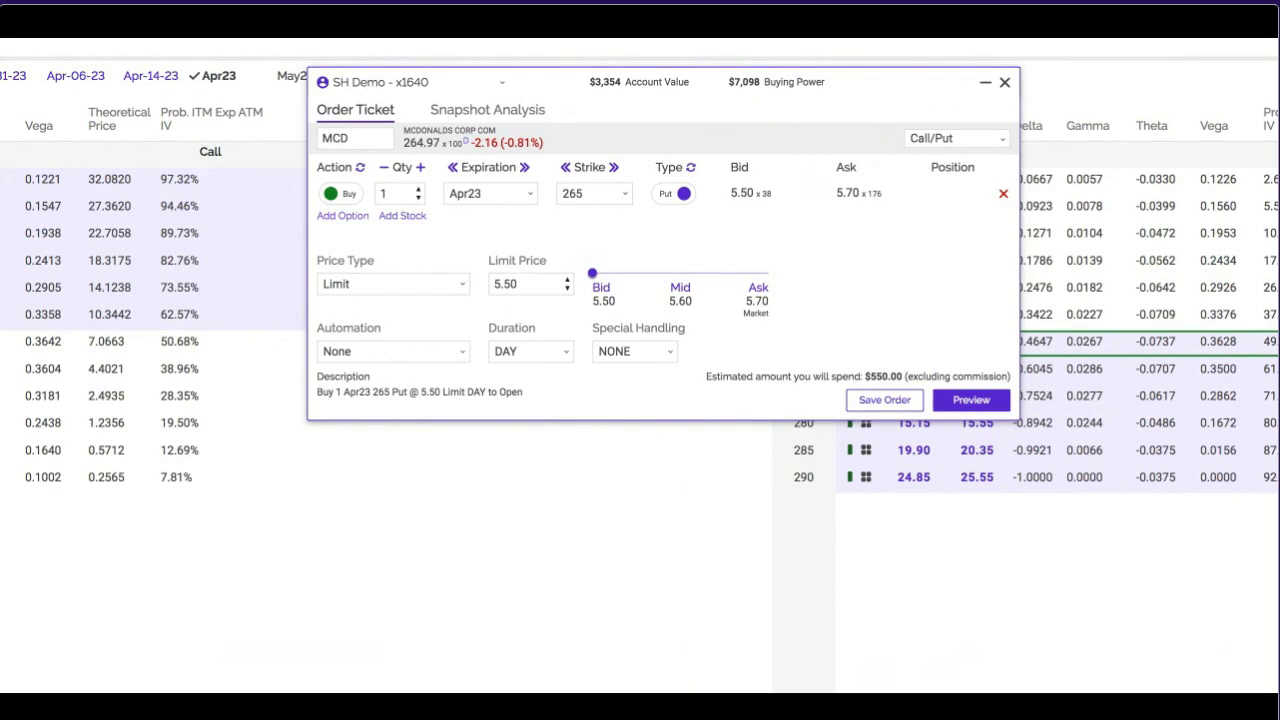
# Set the limit price to 5.60 and view the Snapshot Analysis risk/reward.
pyautogui.click(758, 287)
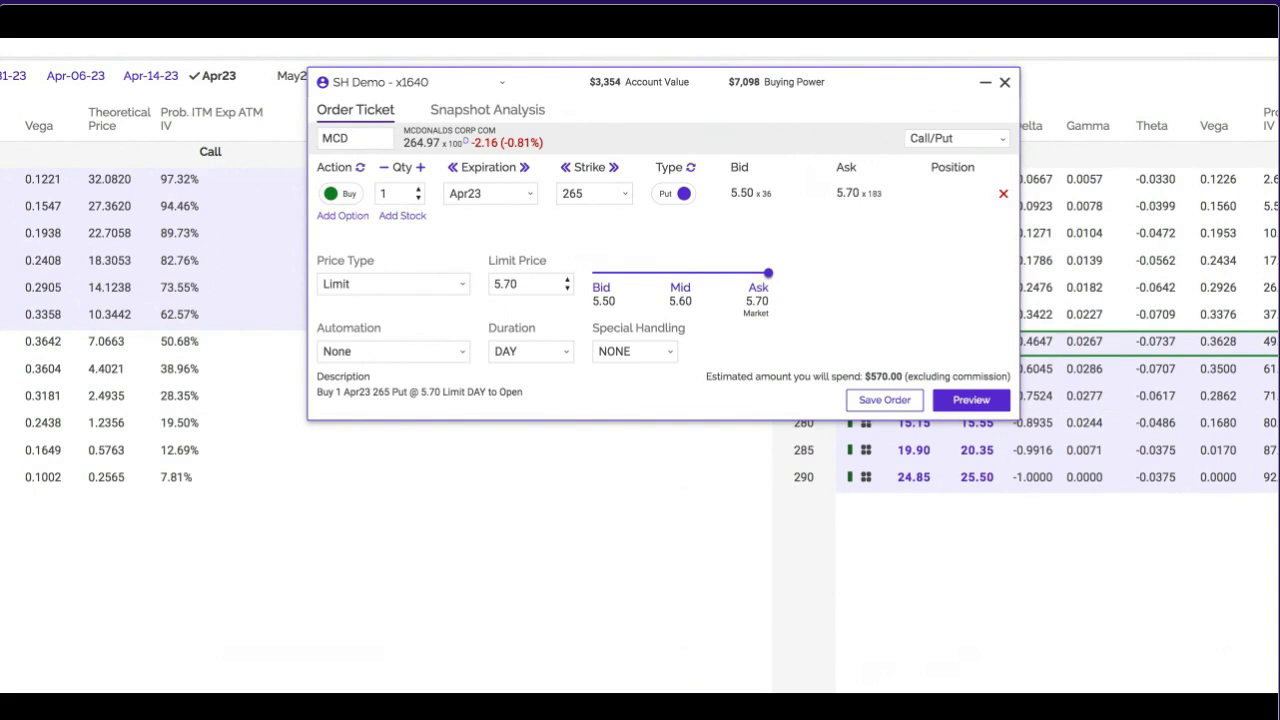
pyautogui.click(680, 287)
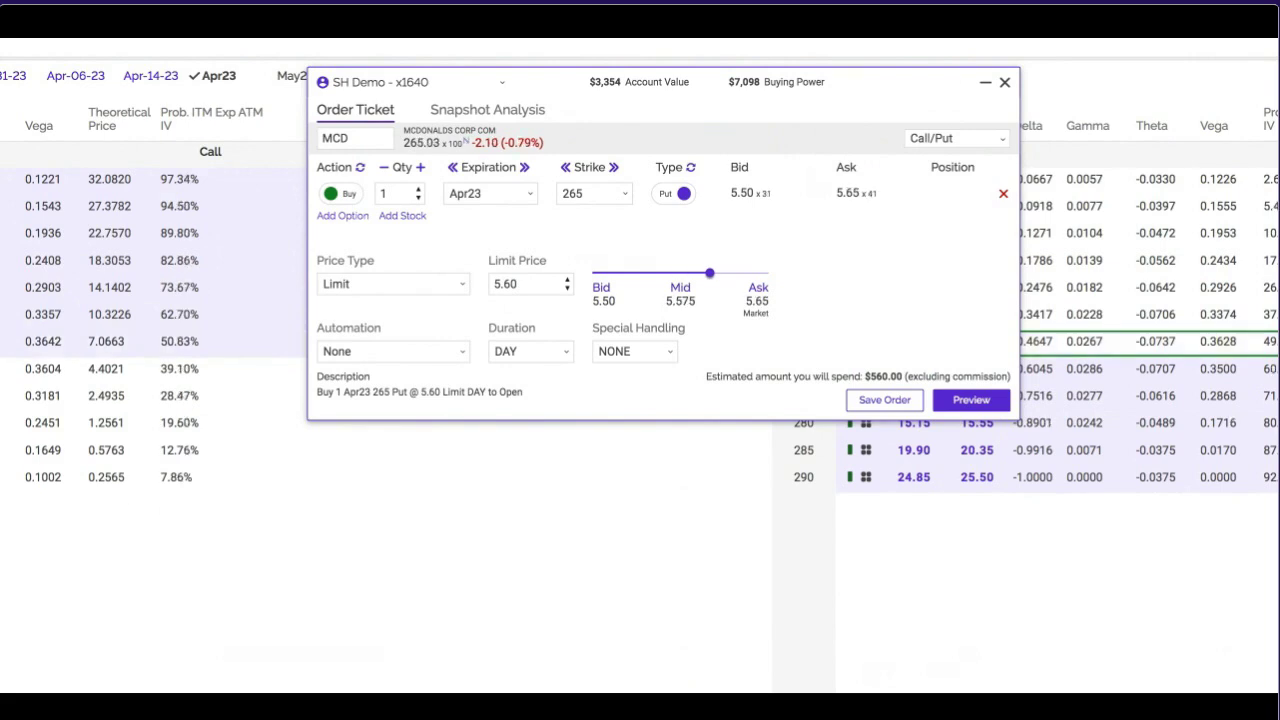
pyautogui.press('Down')
pyautogui.press('Down')
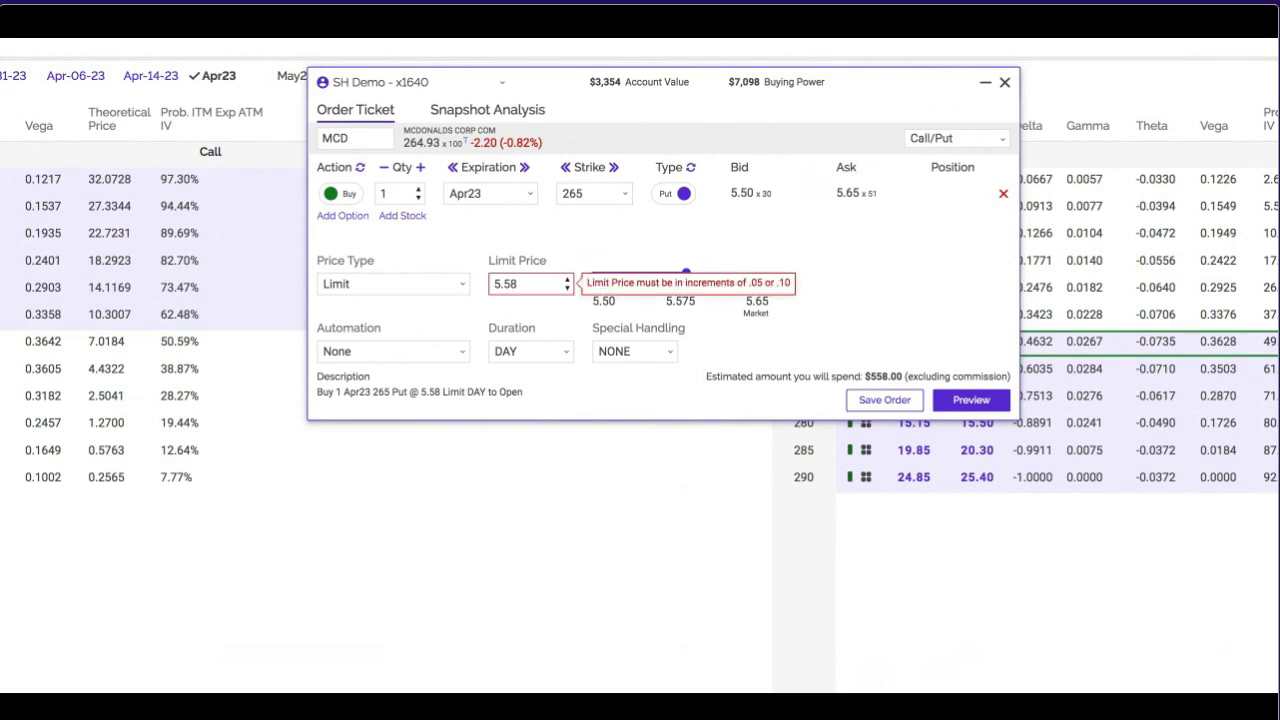
pyautogui.press('Up')
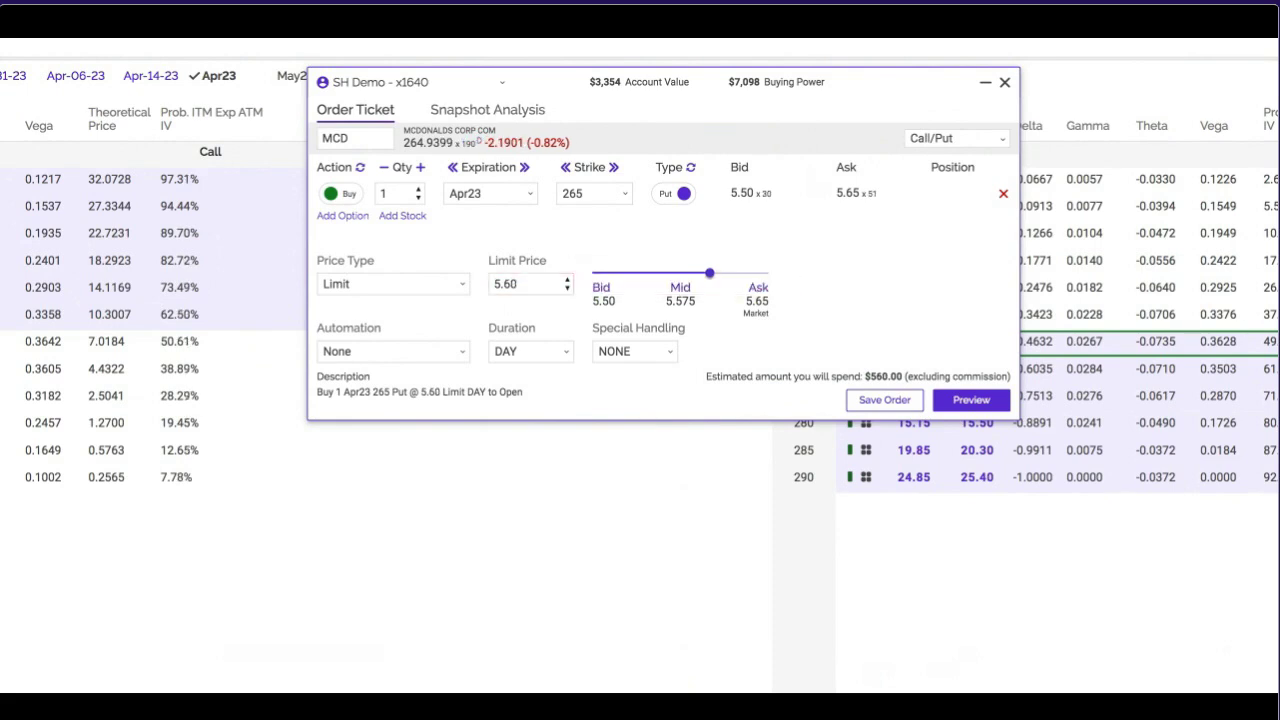
pyautogui.click(487, 110)
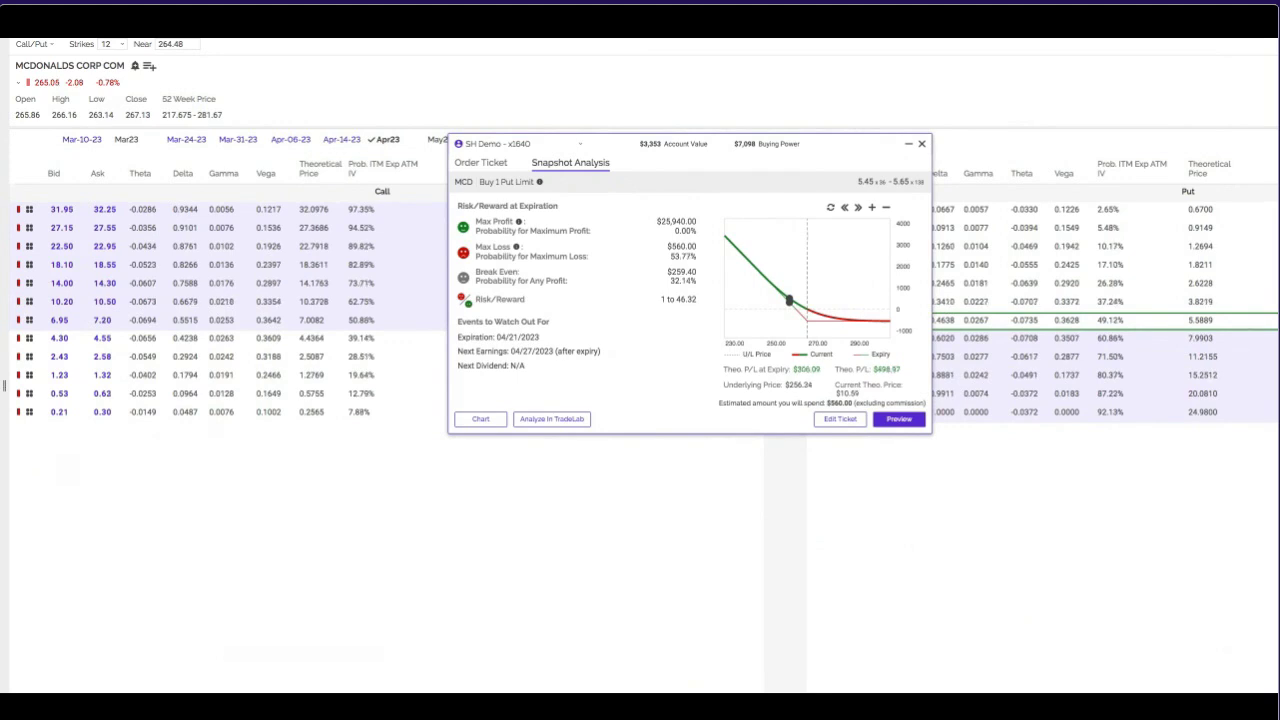
# Check the put's profit/loss at a higher underlying price and near $243 on the chart.
pyautogui.moveTo(789, 300)
pyautogui.mouseDown()
pyautogui.moveTo(885, 321)
pyautogui.moveTo(857, 320)
pyautogui.moveTo(742, 248)
pyautogui.mouseUp()
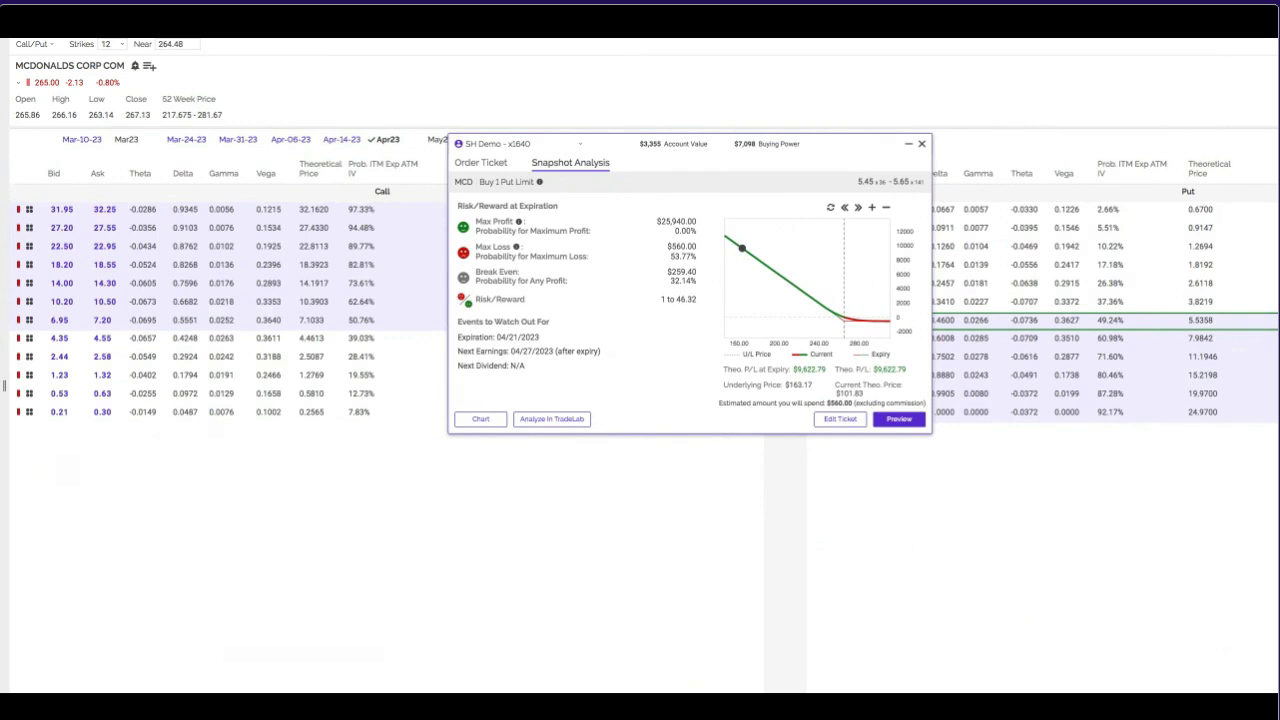
pyautogui.moveTo(742, 248); pyautogui.dragTo(830, 312)
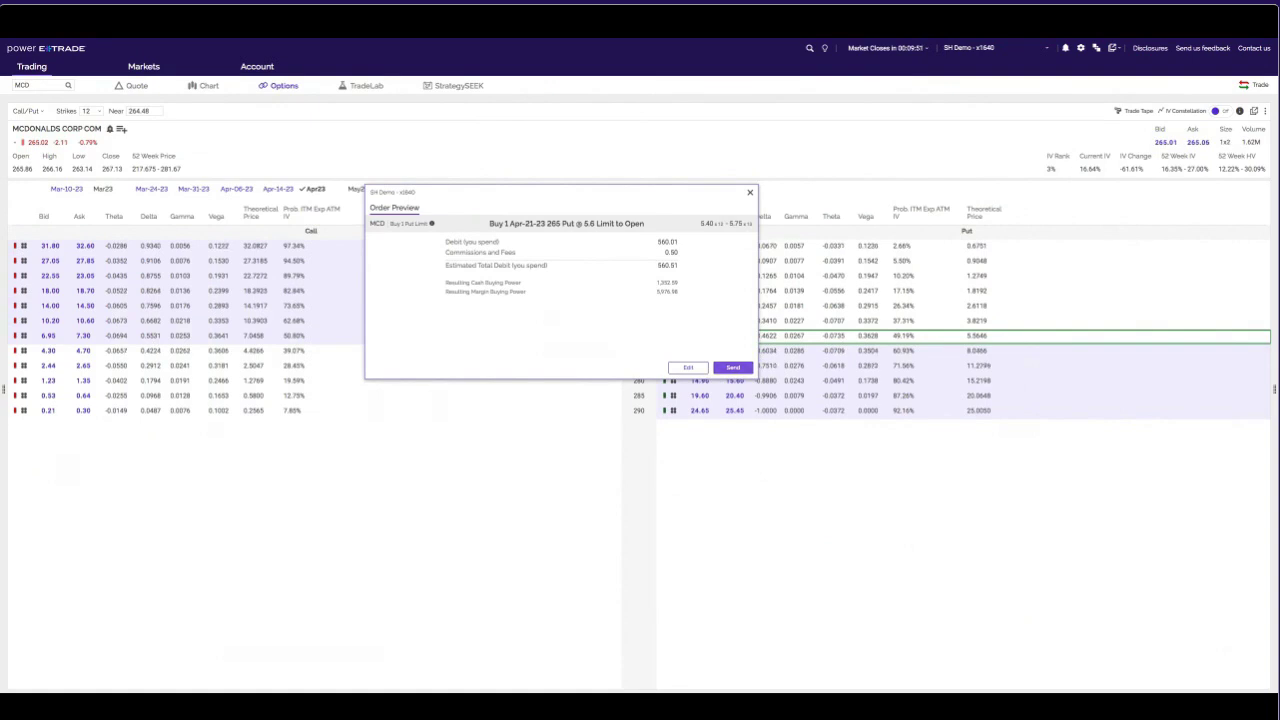
# Send the MCD 265 put buy order, filled at 5.60, and dismiss the confirmation.
pyautogui.click(733, 367)
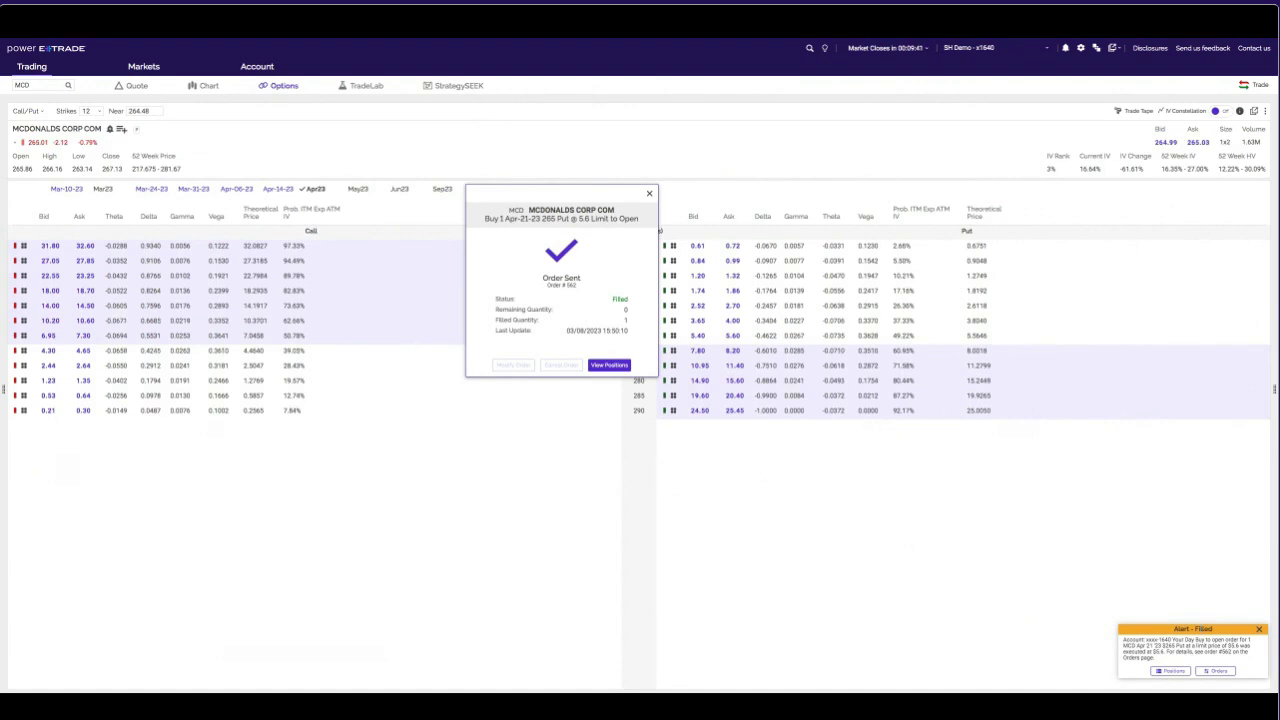
pyautogui.hotkey('ctrl', 'a')
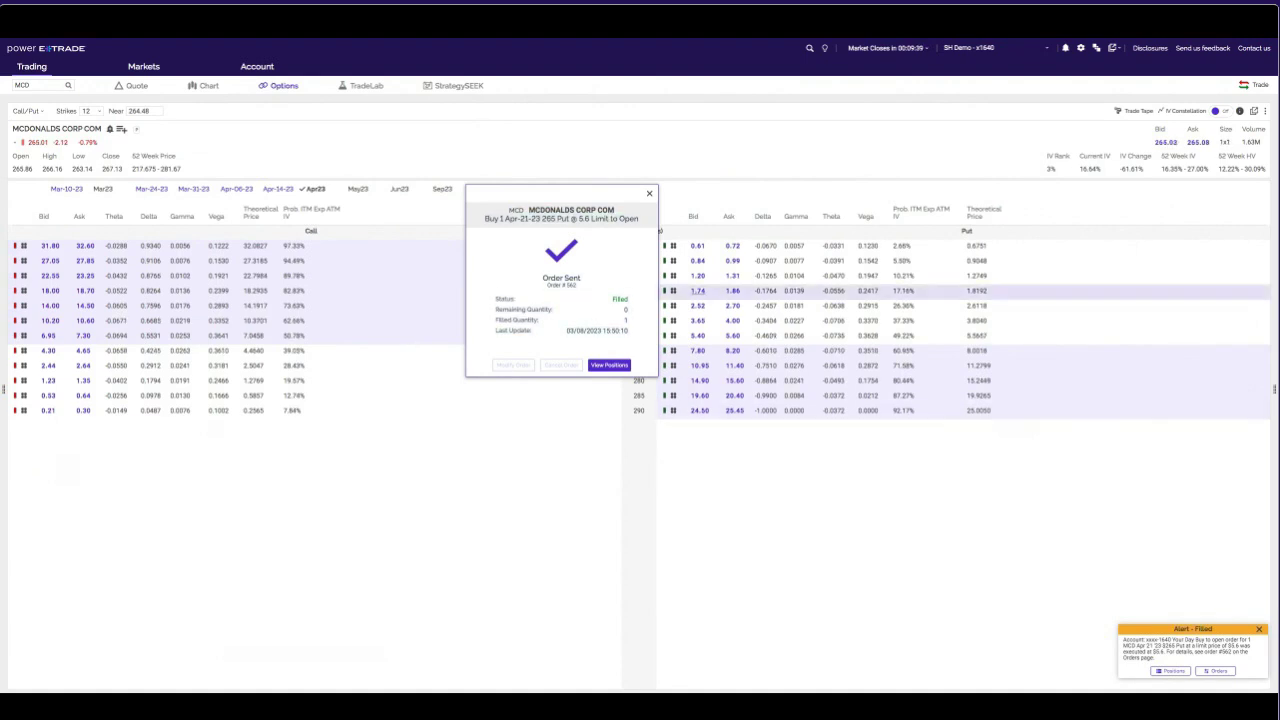
pyautogui.press('Escape')
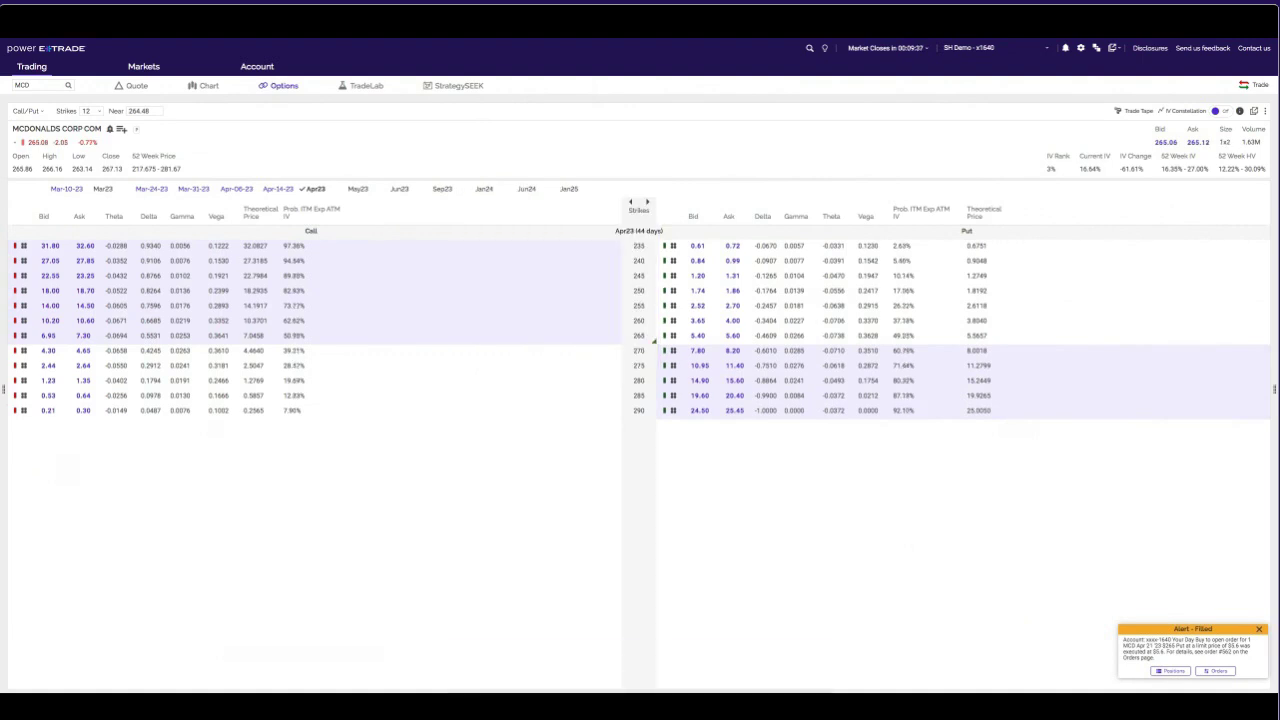
# Move from Account > Orders to the Positions list showing the new MCD put.
pyautogui.moveTo(257, 66)
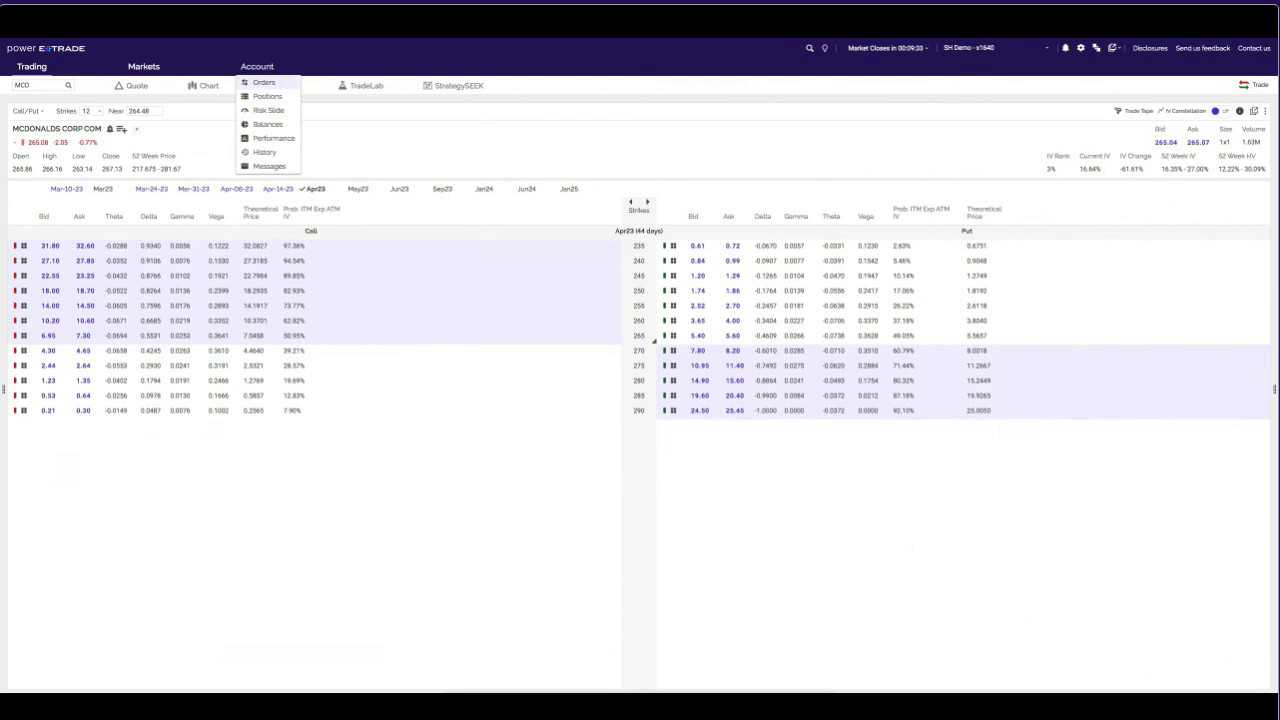
pyautogui.click(264, 82)
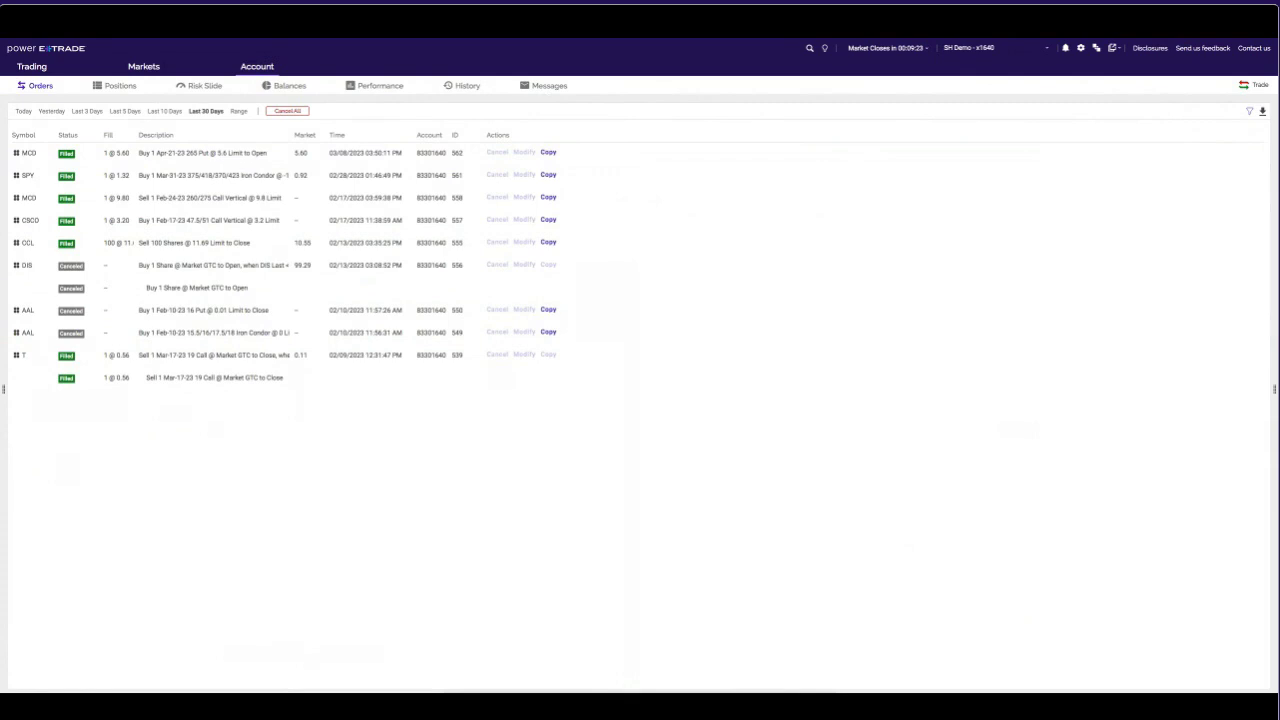
pyautogui.click(115, 85)
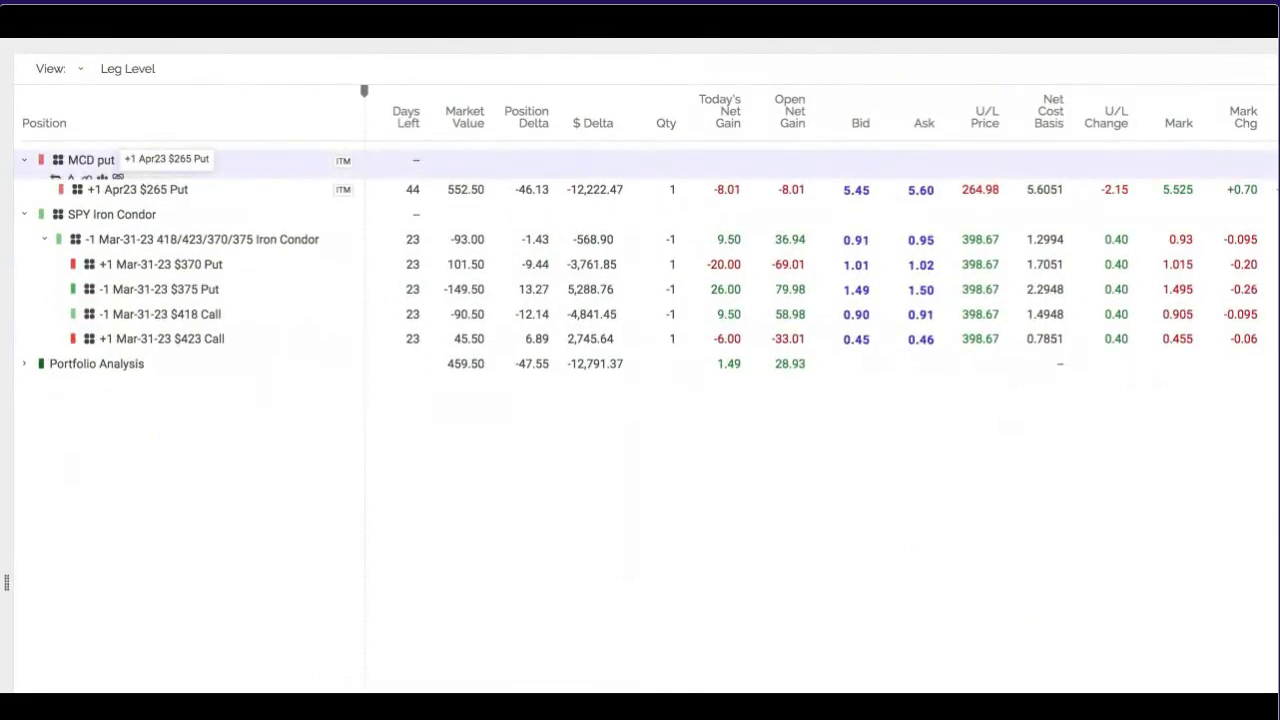
# Open the exit plan for the MCD +1 Apr23 $265 Put position.
pyautogui.moveTo(100, 160)
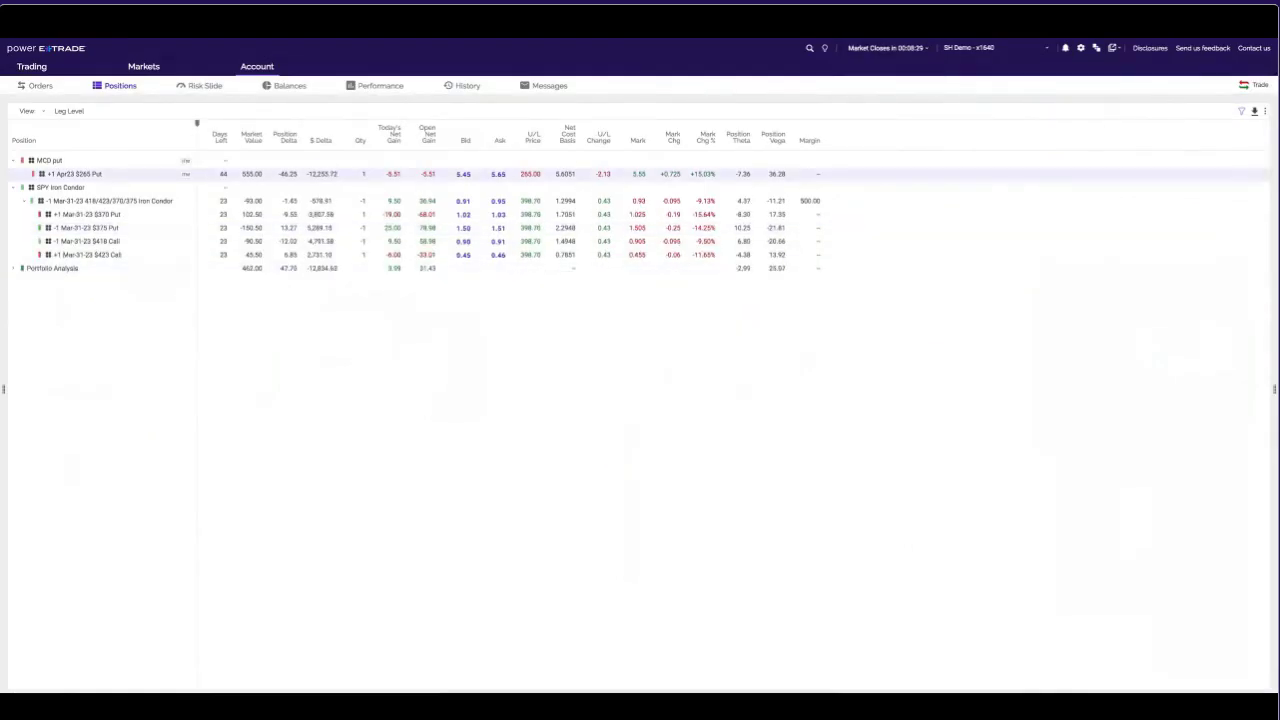
pyautogui.moveTo(75, 174)
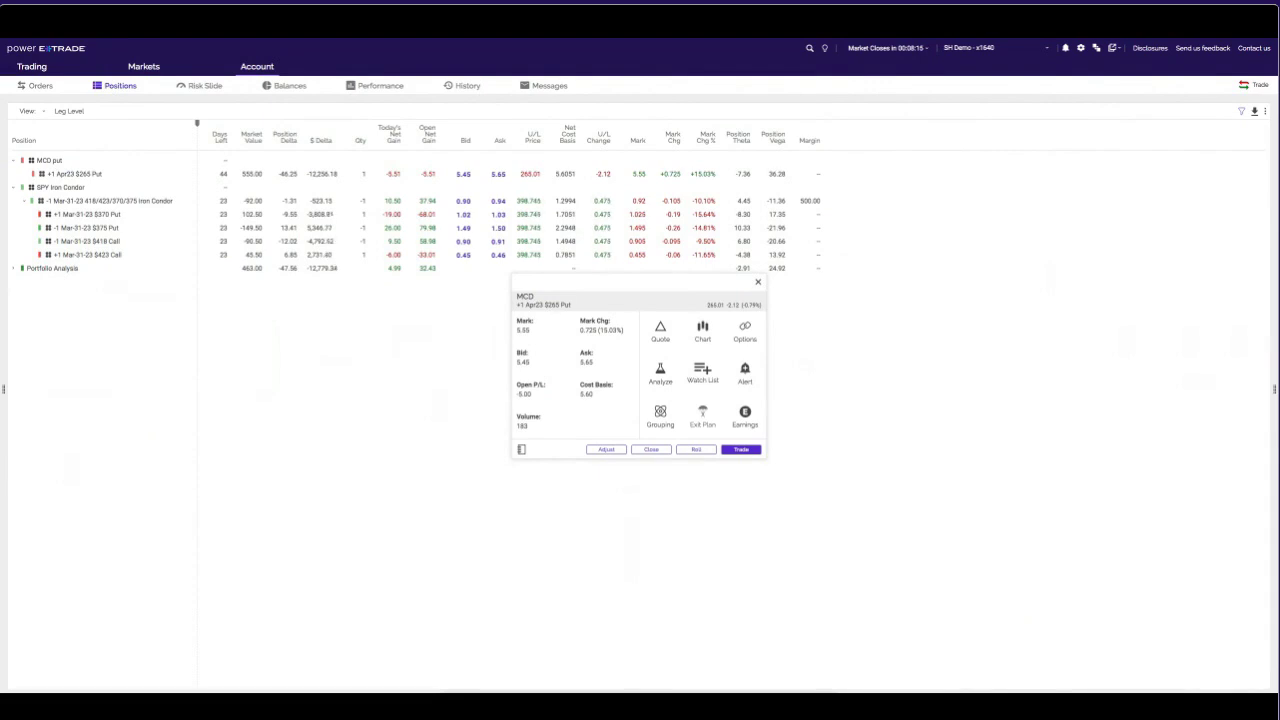
pyautogui.click(702, 416)
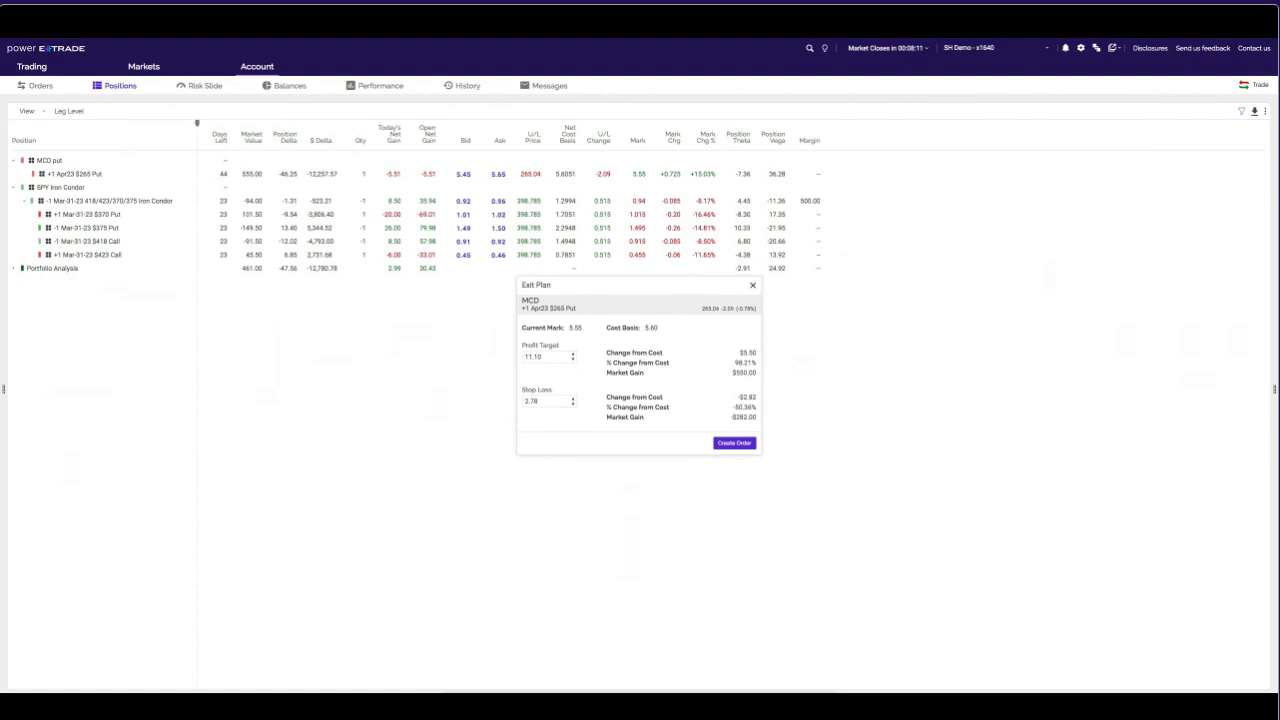
# Draft an OCO exit with 12.00 profit target and 3.00 stop loss, then set the ticket aside.
pyautogui.doubleClick(540, 356)
pyautogui.press('BackSpace')
pyautogui.write('12')
pyautogui.press('Tab')
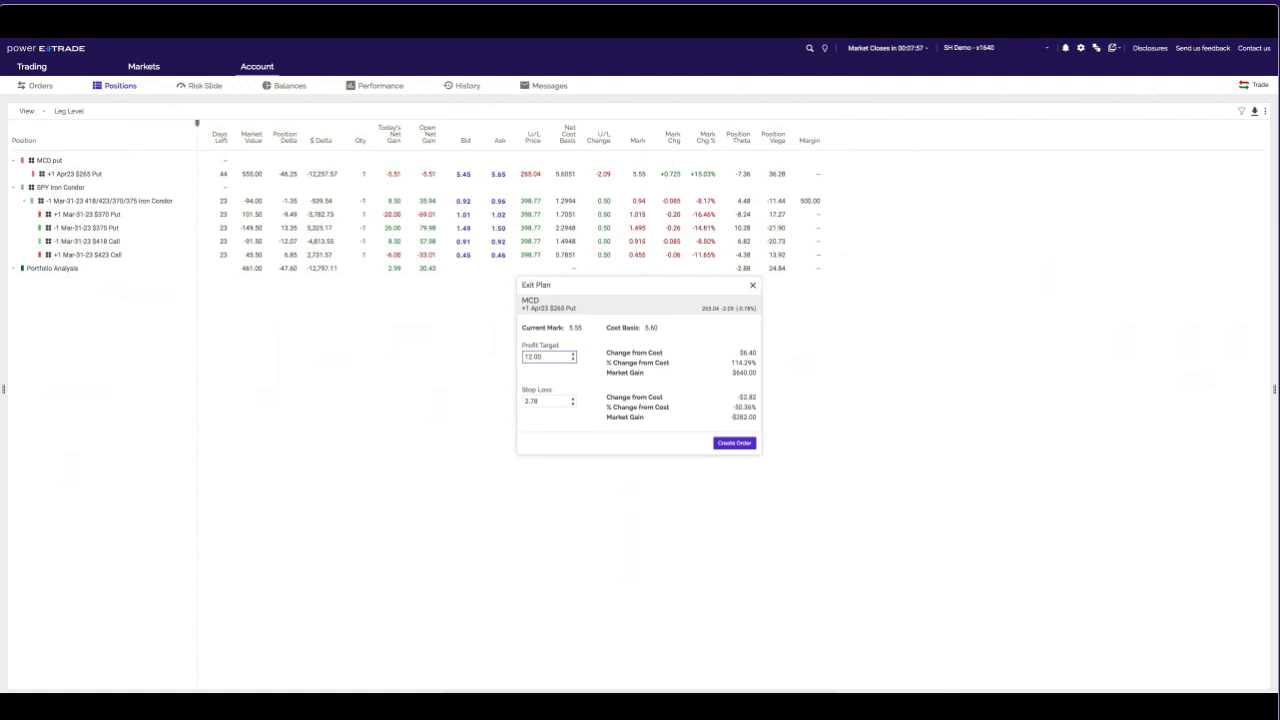
pyautogui.click(548, 401)
pyautogui.press('BackSpace')
pyautogui.press('BackSpace')
pyautogui.press('BackSpace')
pyautogui.press('BackSpace')
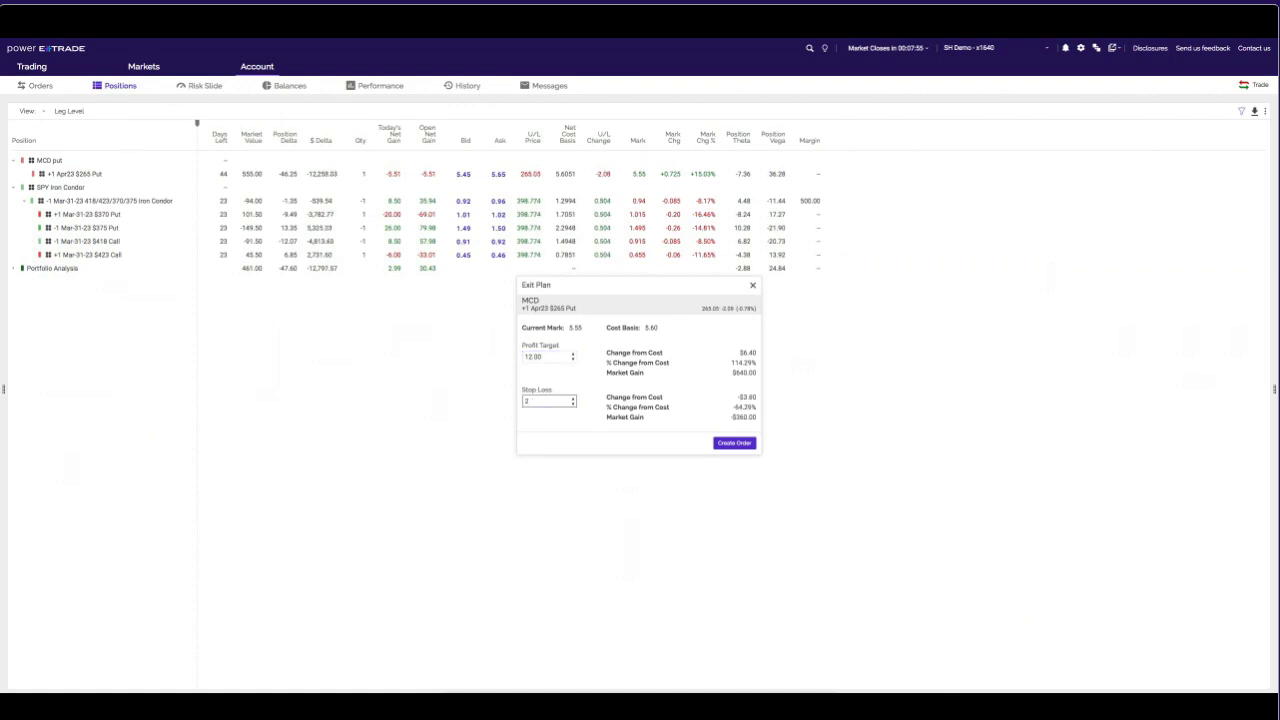
pyautogui.write('3.00')
pyautogui.hotkey('ctrl', 'a')
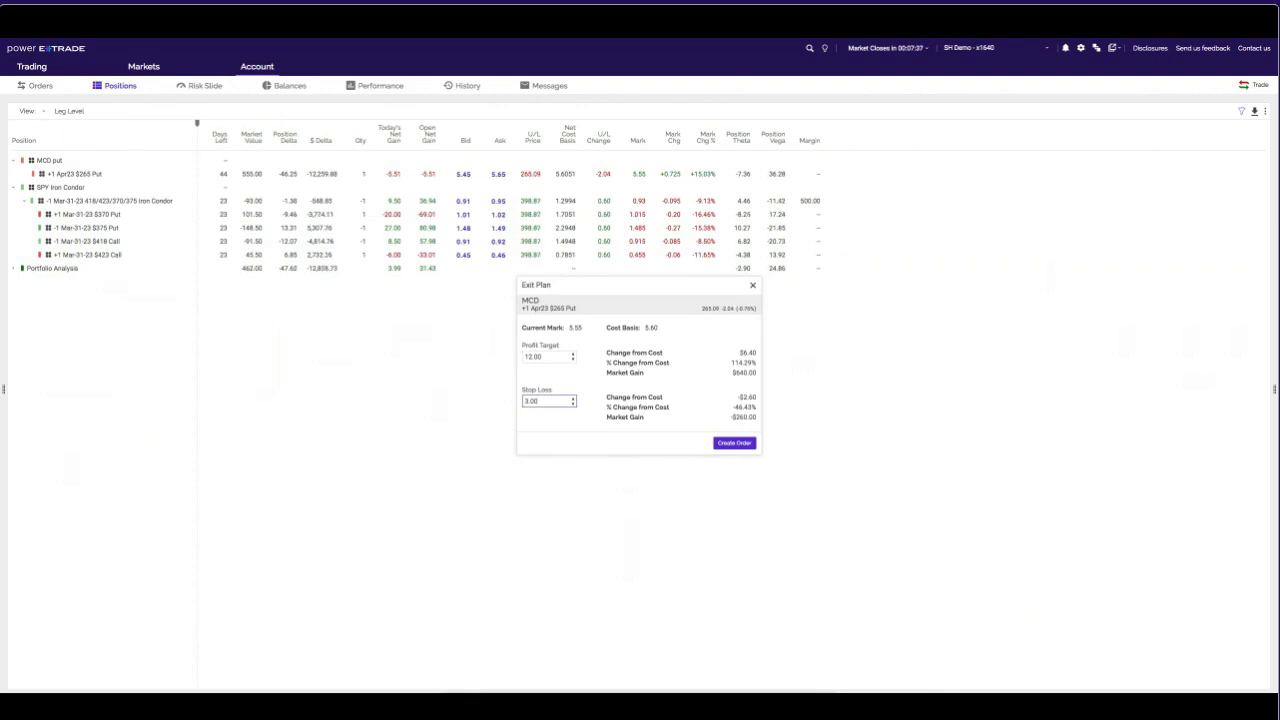
pyautogui.press('Return')
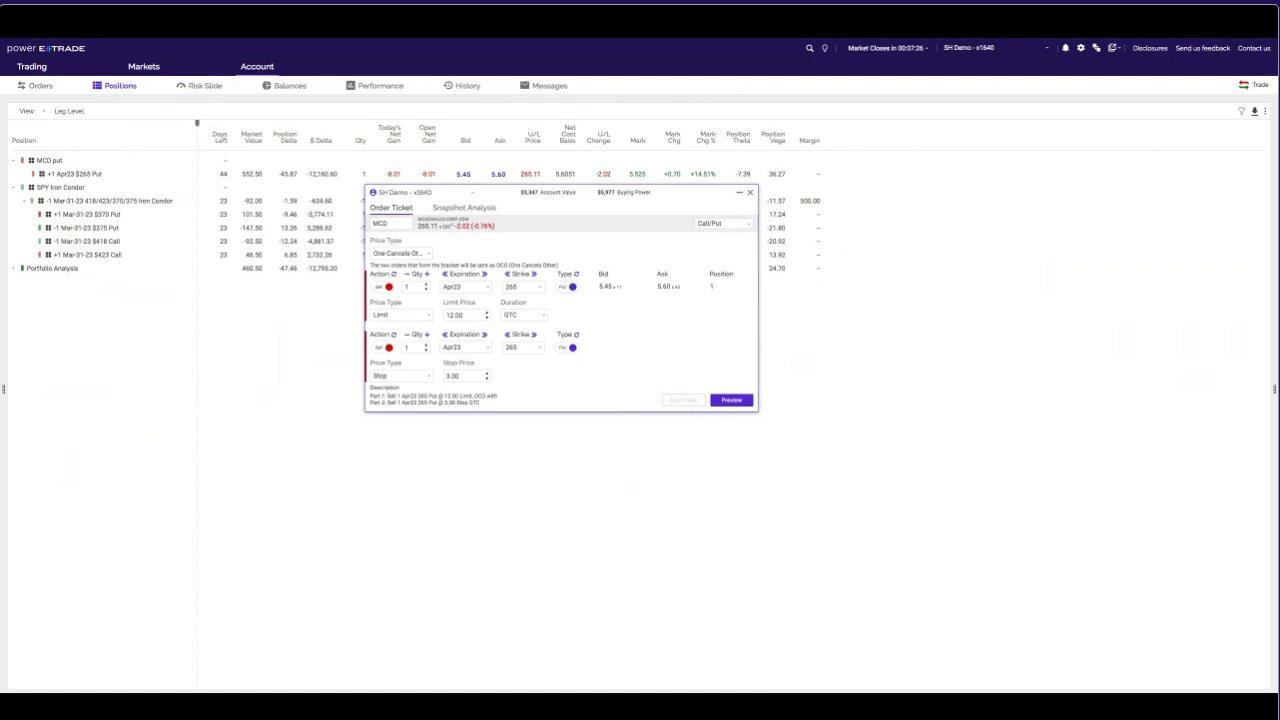
pyautogui.press('Escape')
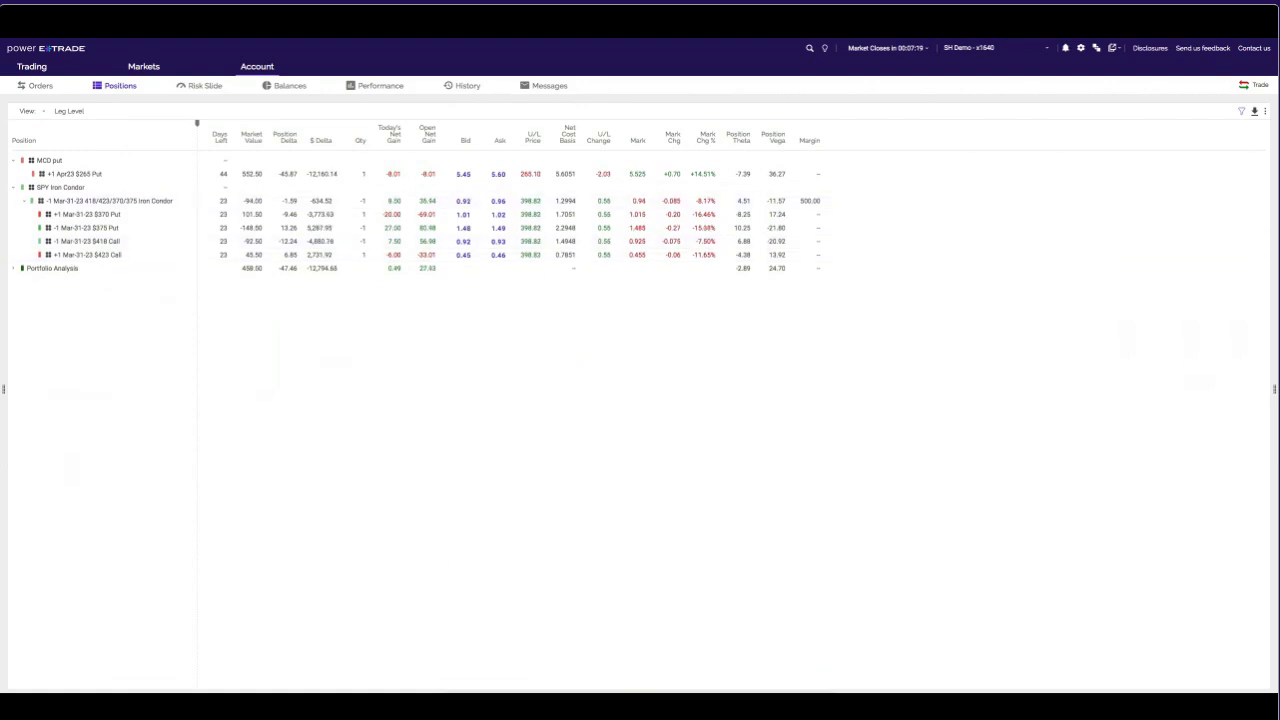
pyautogui.moveTo(75, 174)
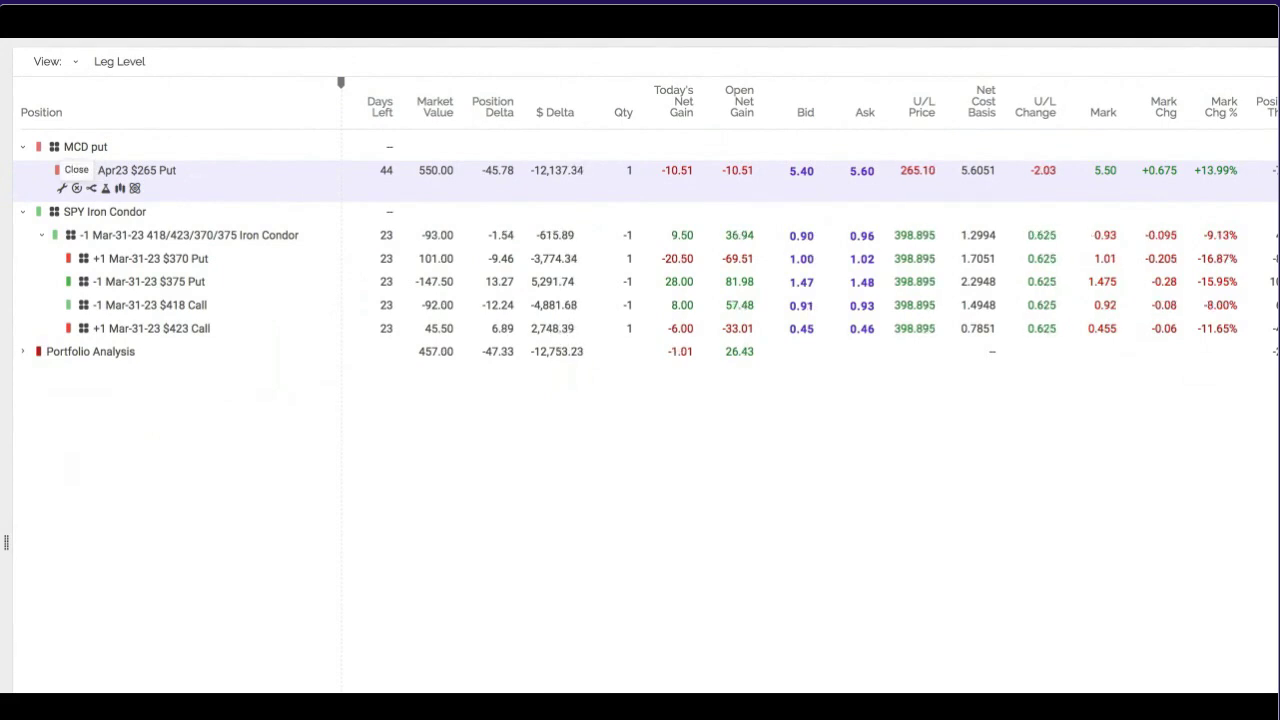
pyautogui.click(62, 188)
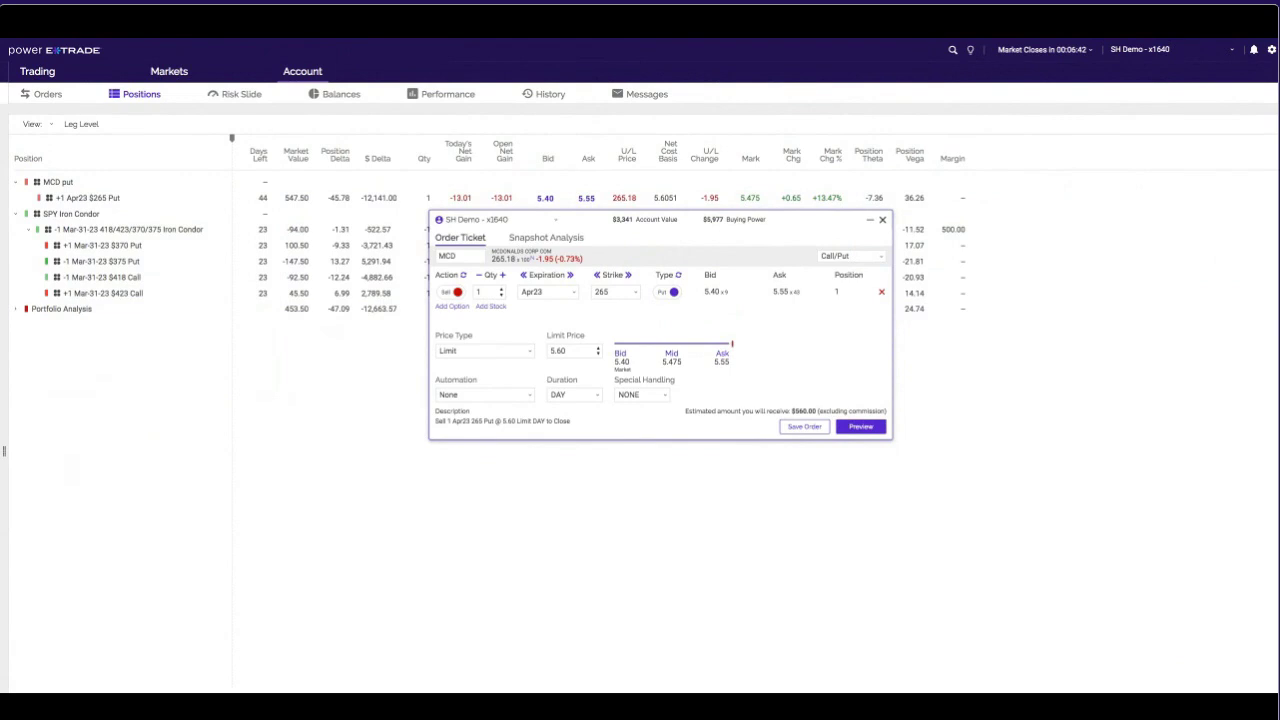
pyautogui.press('Escape')
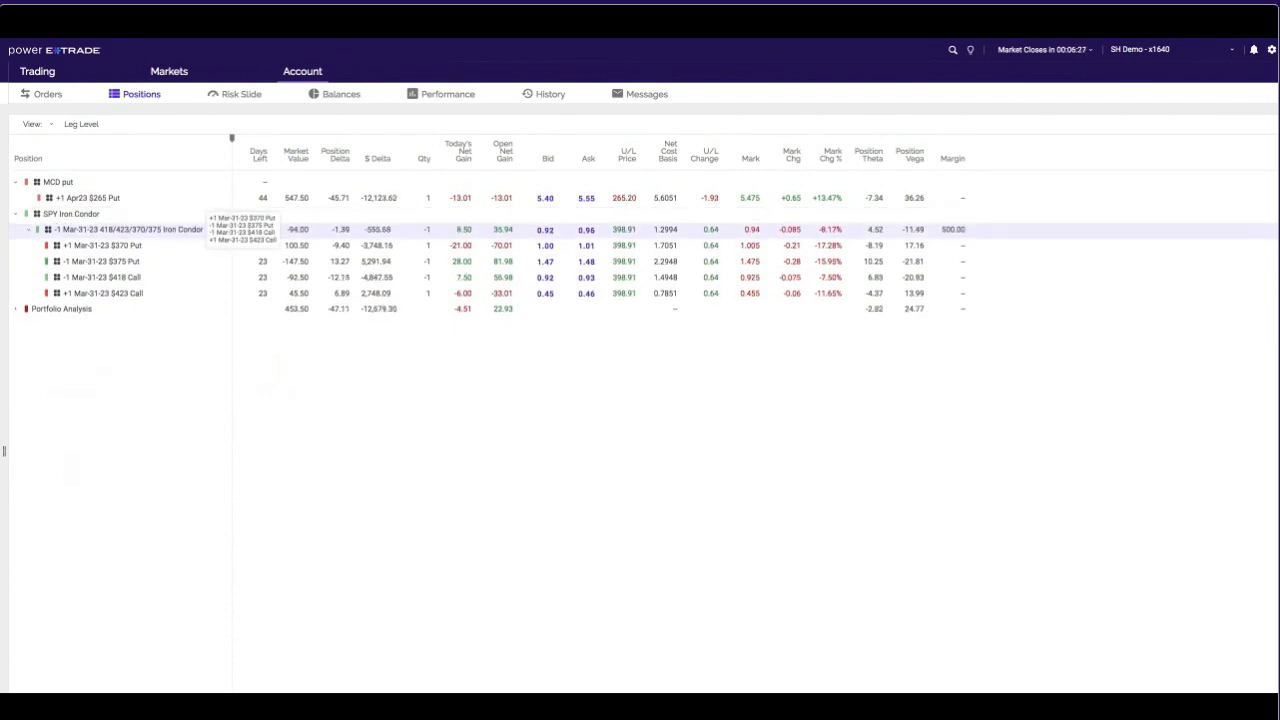
pyautogui.click(52, 229)
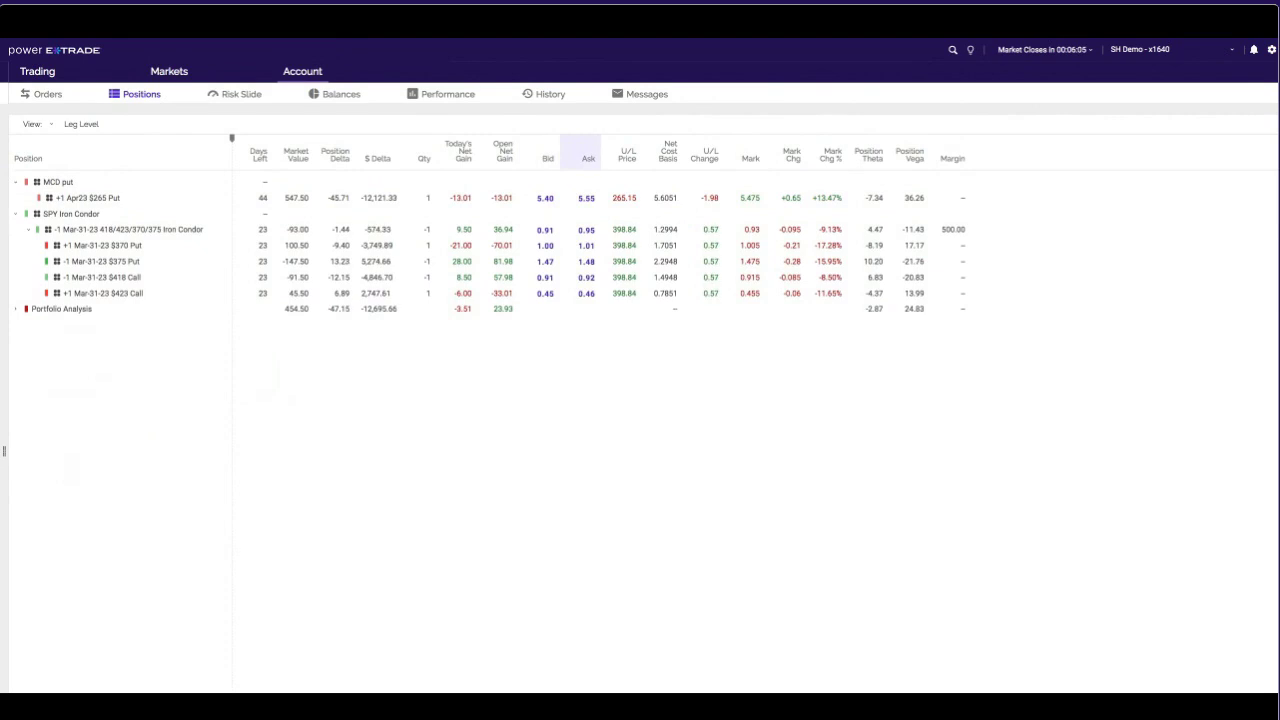
pyautogui.hotkey('ctrl', '-')
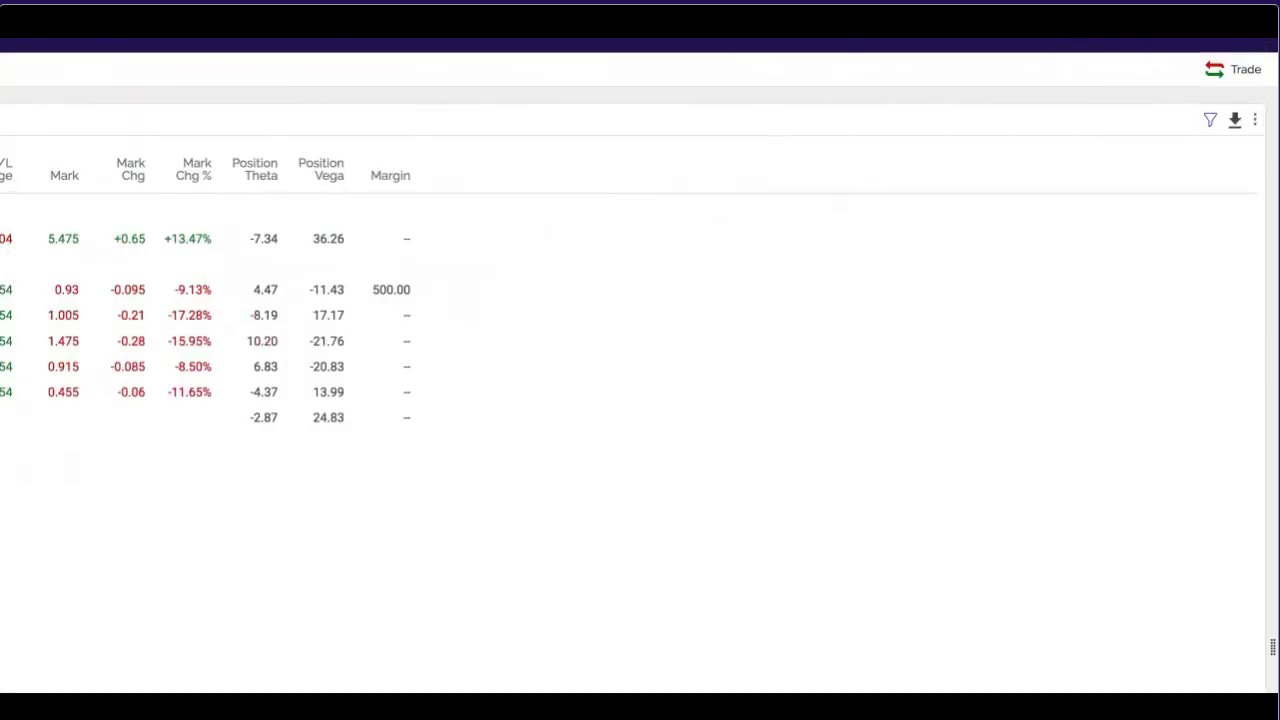
# Open and cancel the positions column chooser, then open and dismiss an MCD put sell ticket.
pyautogui.click(1254, 119)
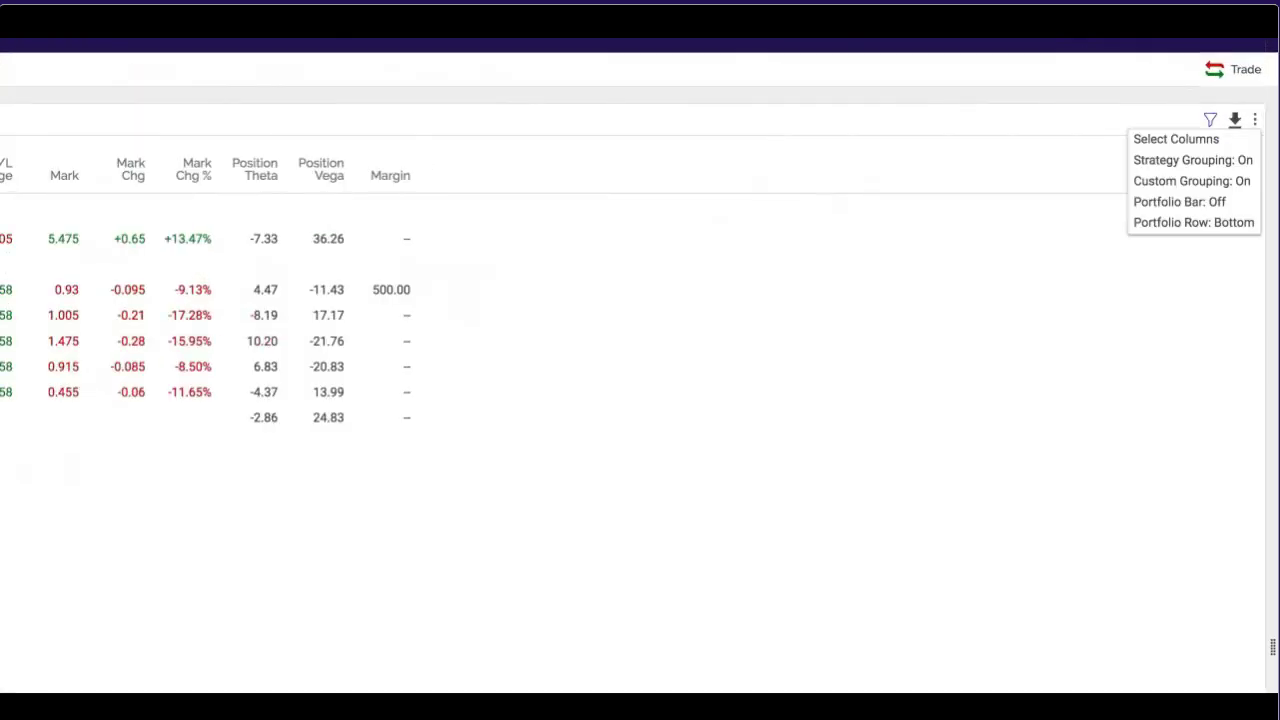
pyautogui.click(1176, 139)
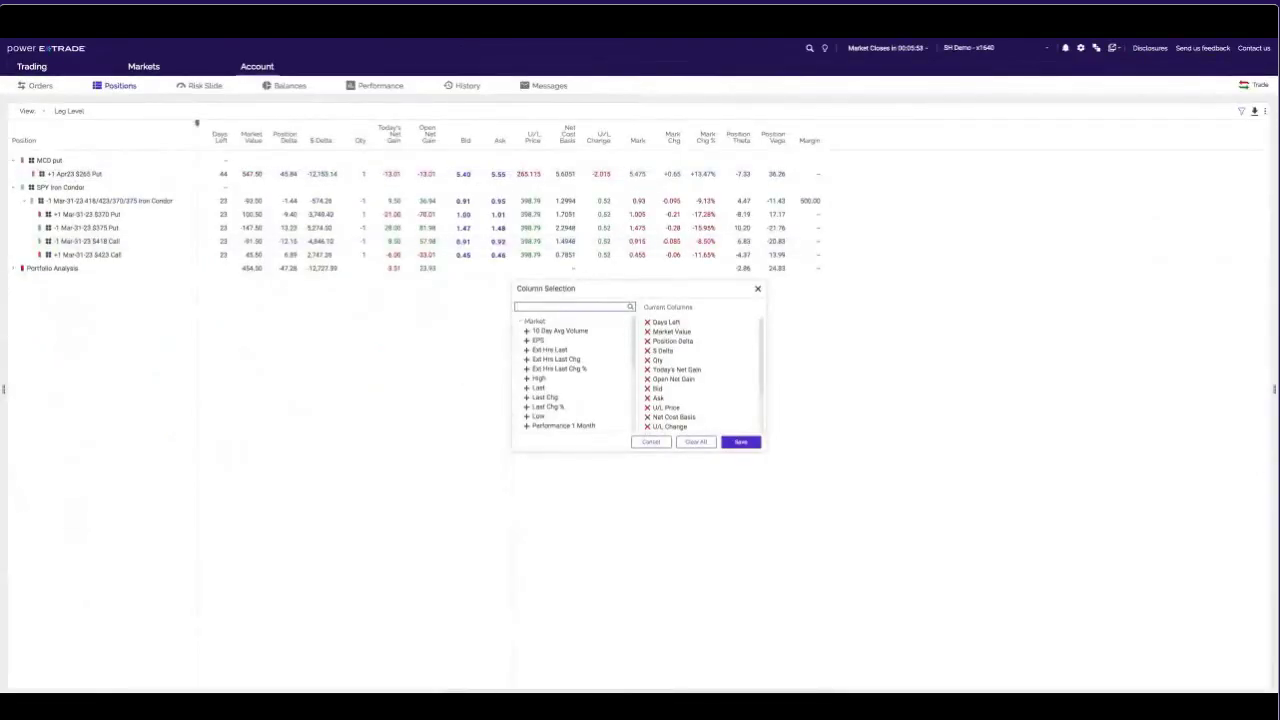
pyautogui.press('Escape')
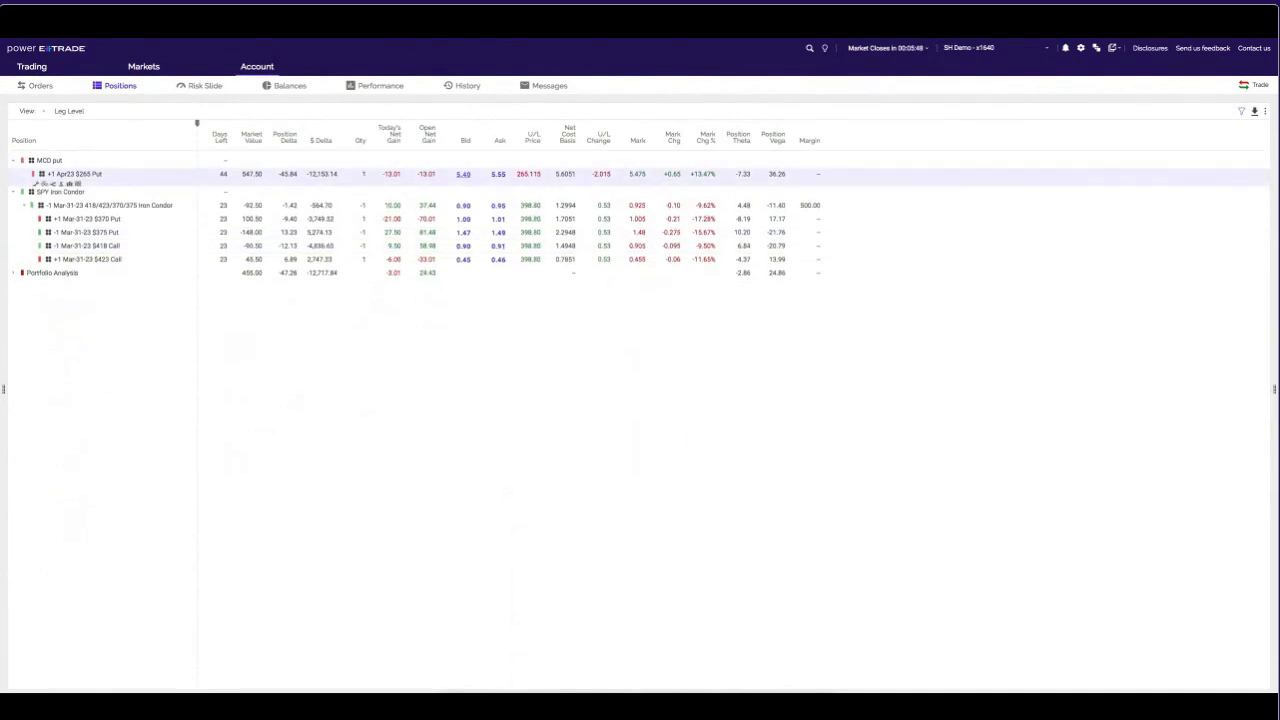
pyautogui.click(44, 184)
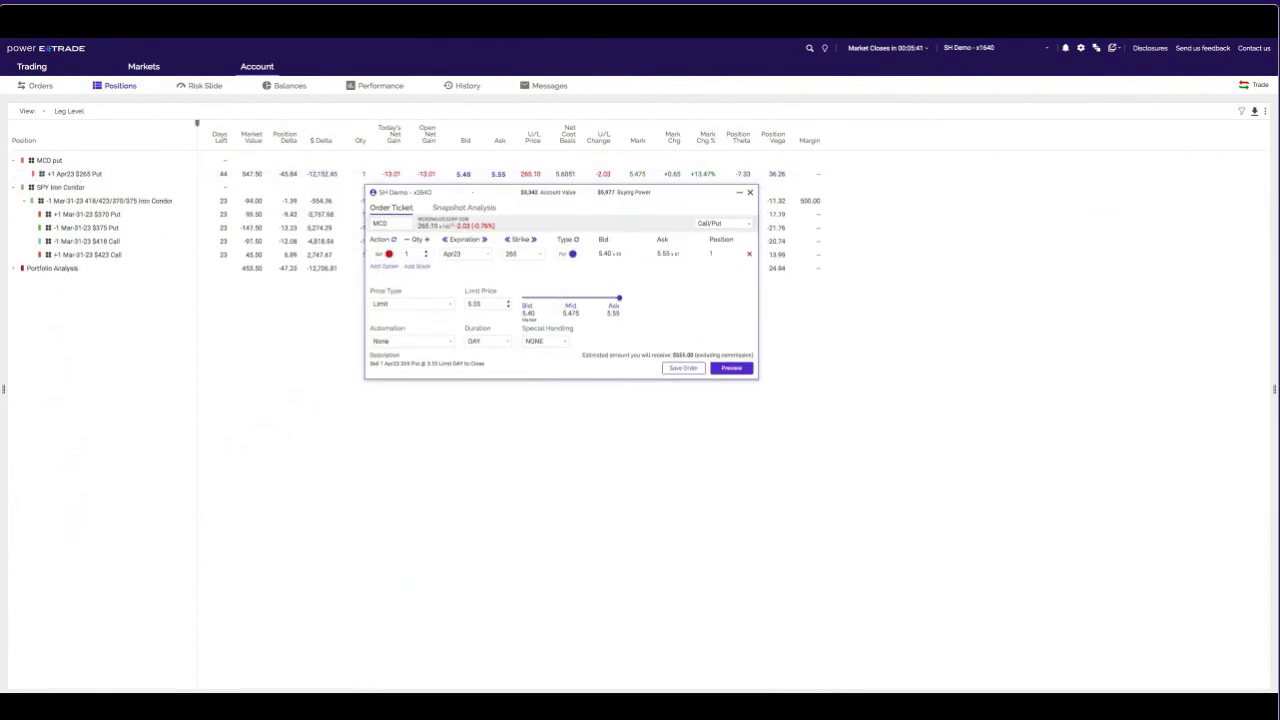
pyautogui.press('Escape')
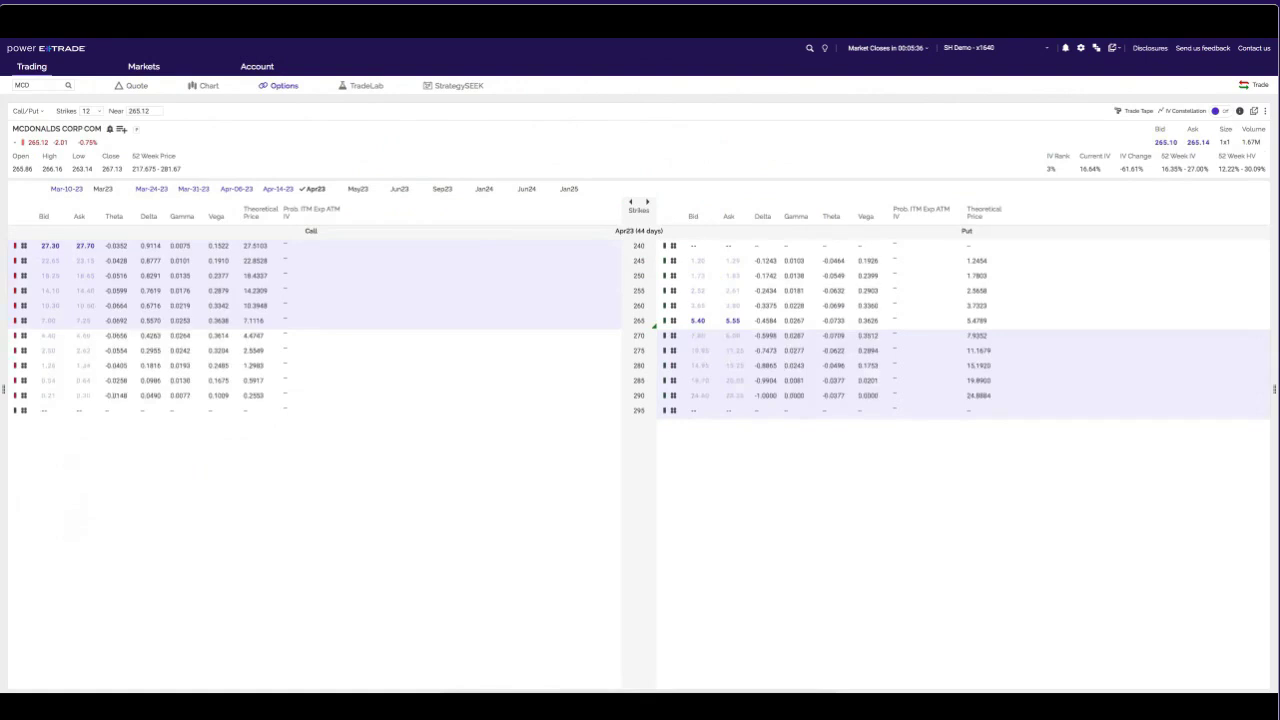
# Load Ford (F) and buy 100 shares at market, dismissing the sent confirmation.
pyautogui.write('F')
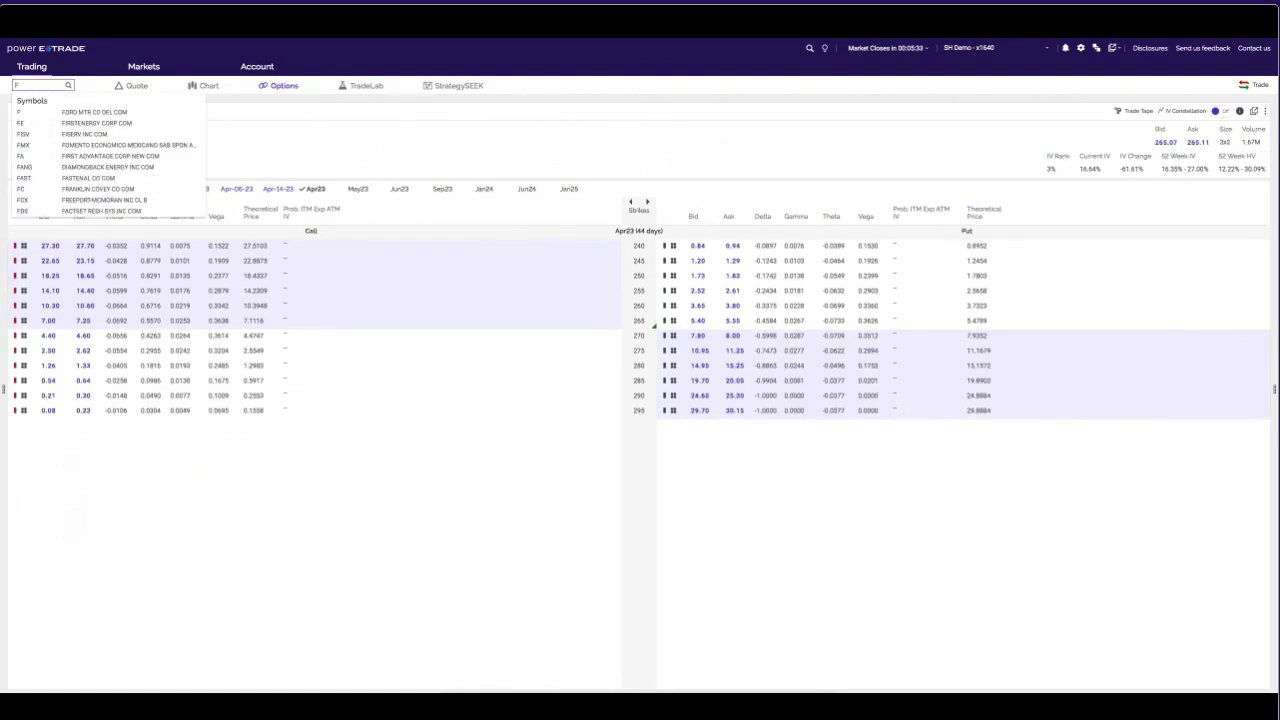
pyautogui.press('Return')
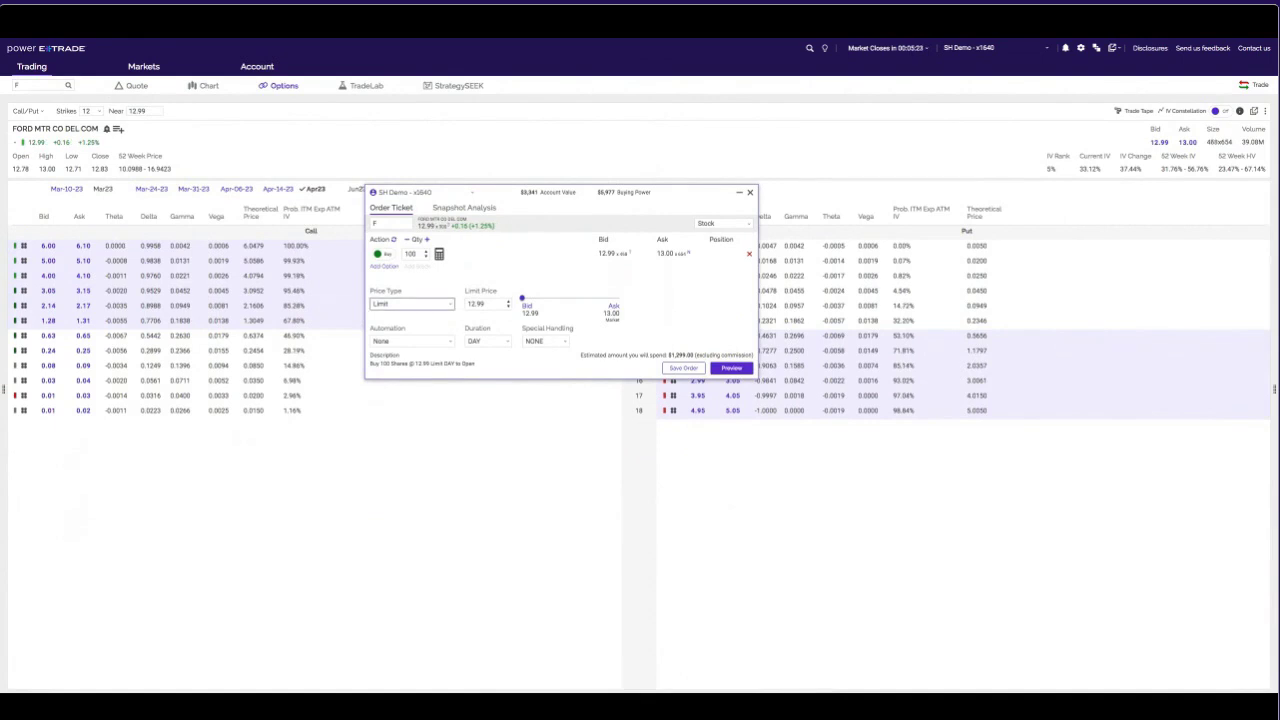
pyautogui.click(410, 303)
pyautogui.press('Up')
pyautogui.press('Return')
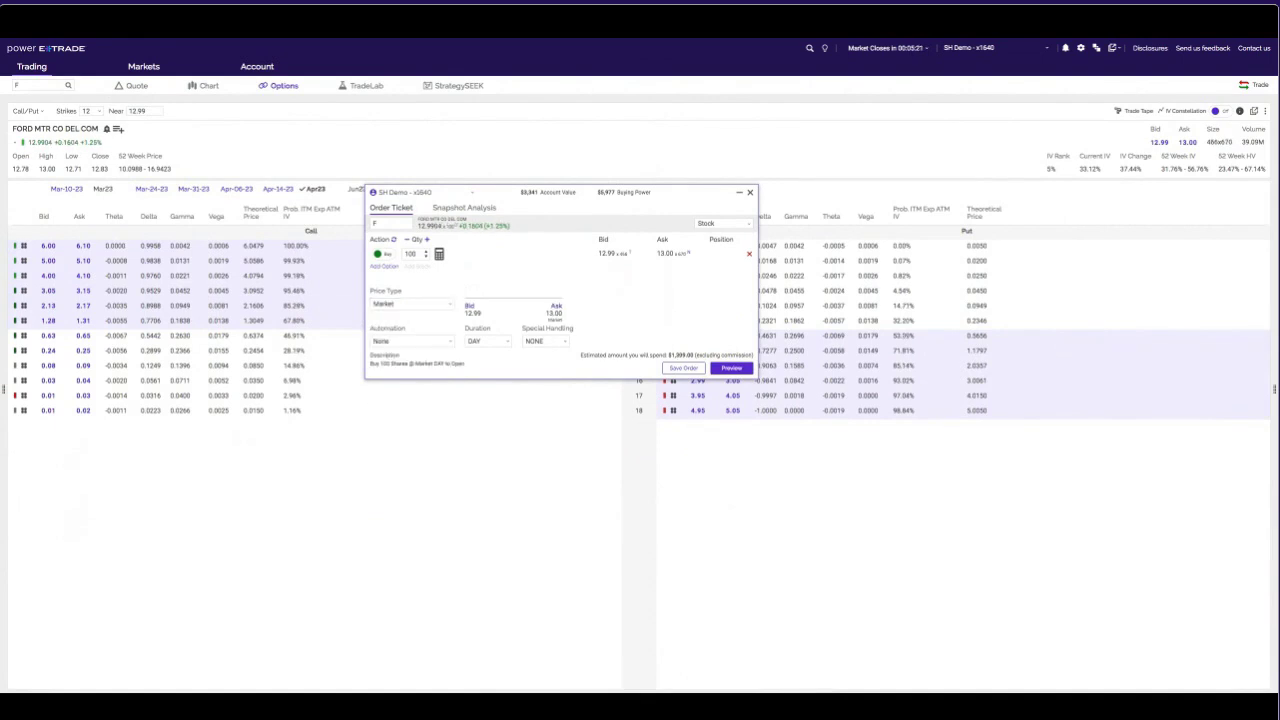
pyautogui.click(731, 368)
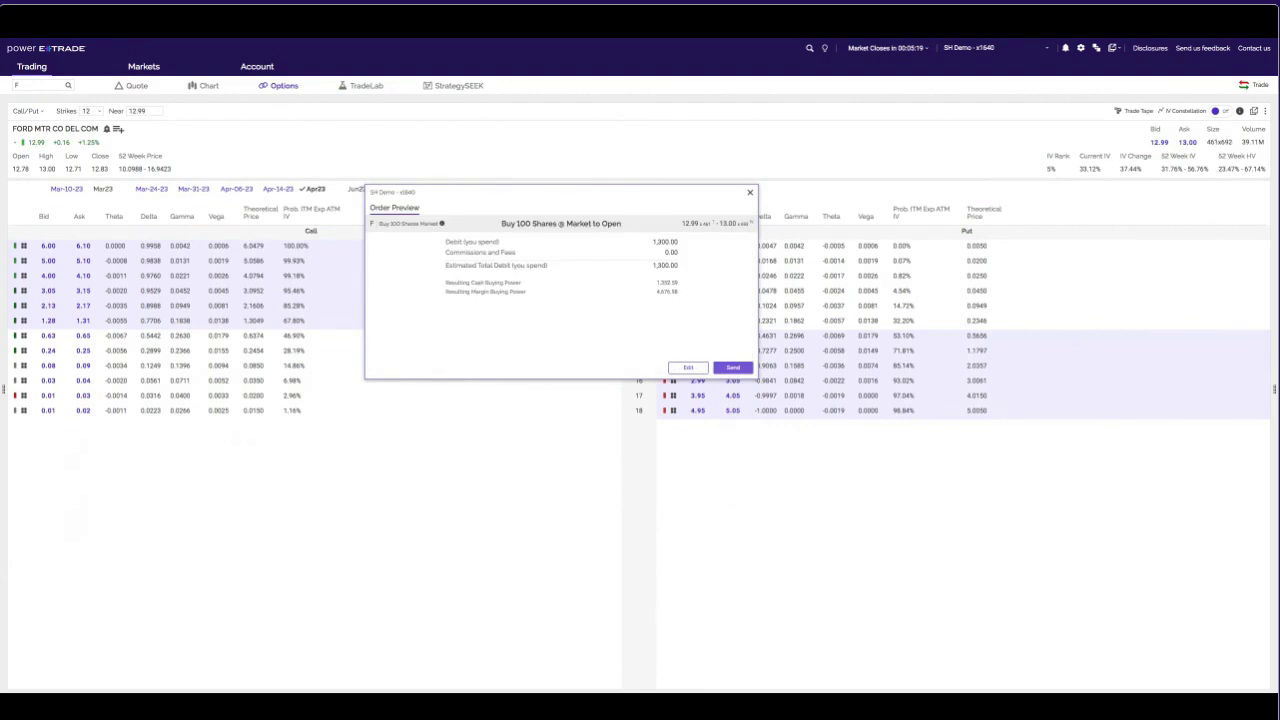
pyautogui.click(733, 367)
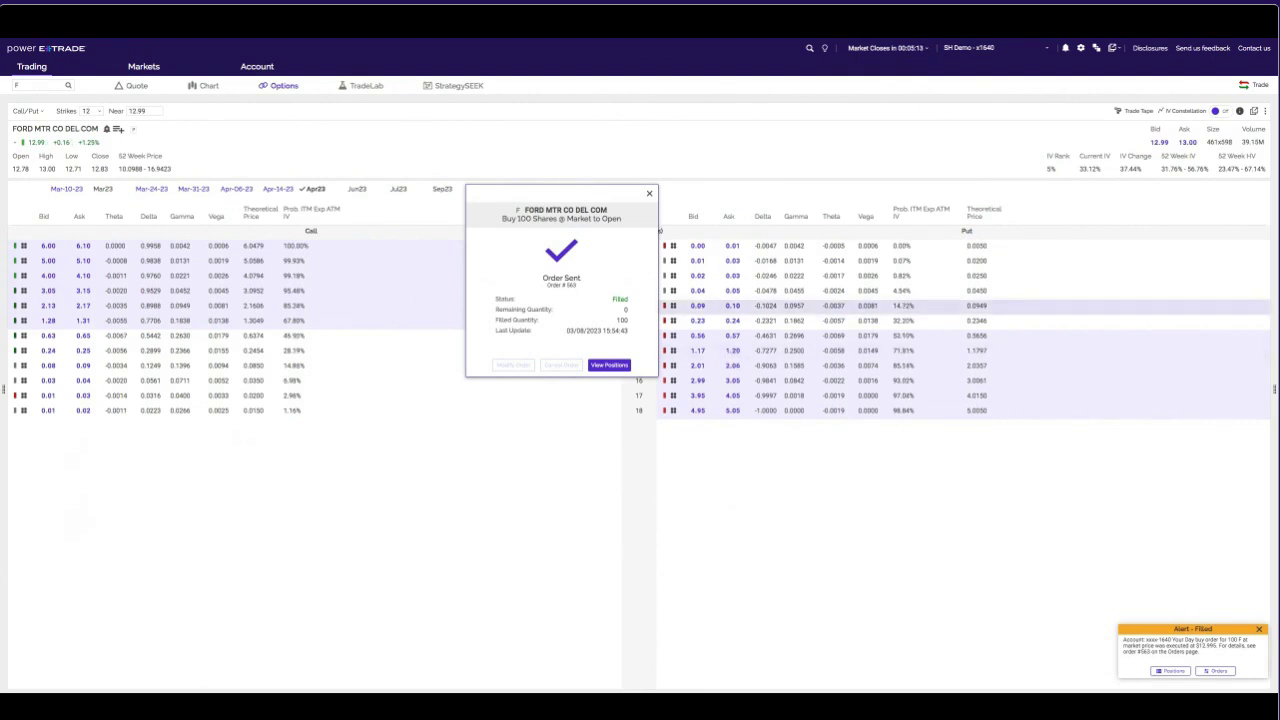
pyautogui.press('Escape')
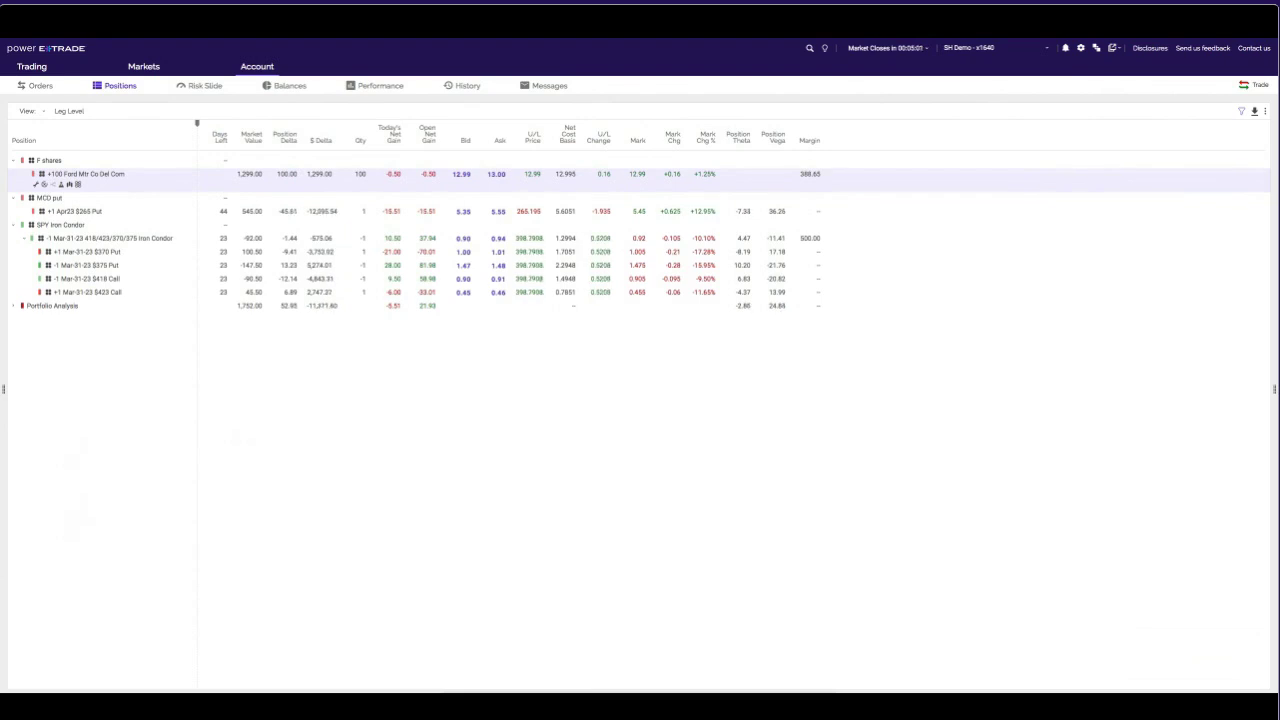
pyautogui.click(31, 66)
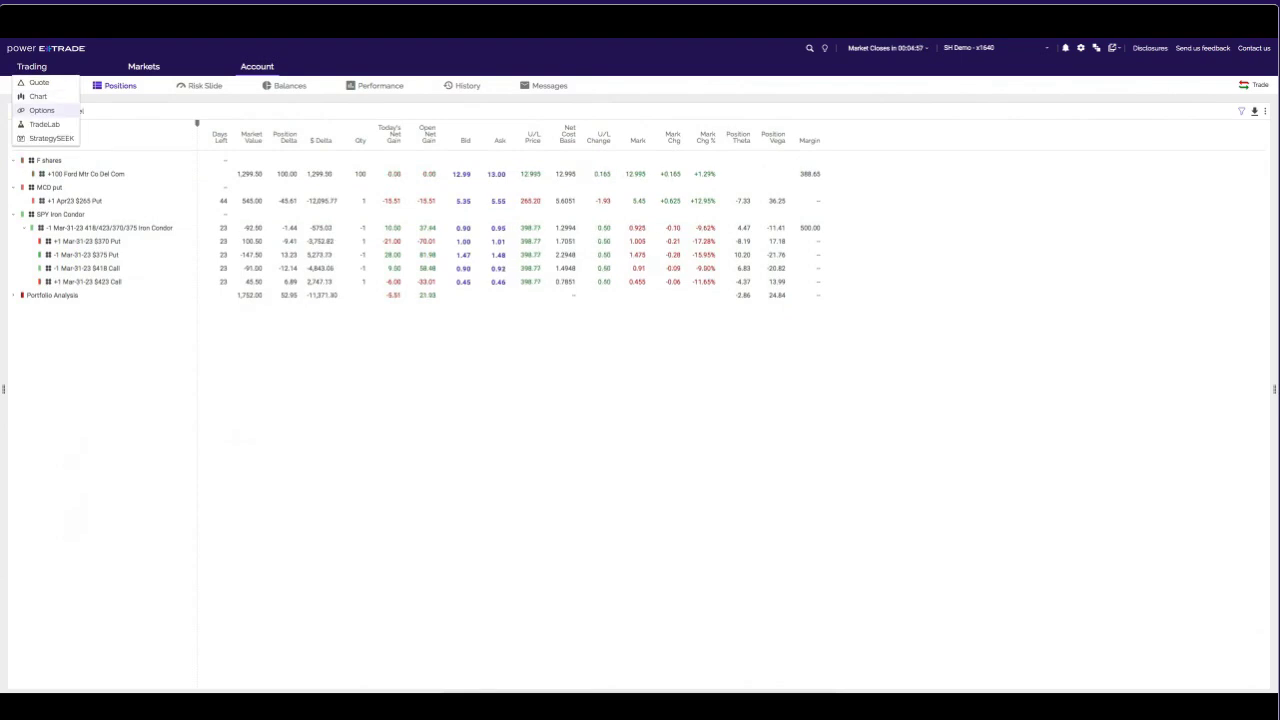
pyautogui.click(41, 110)
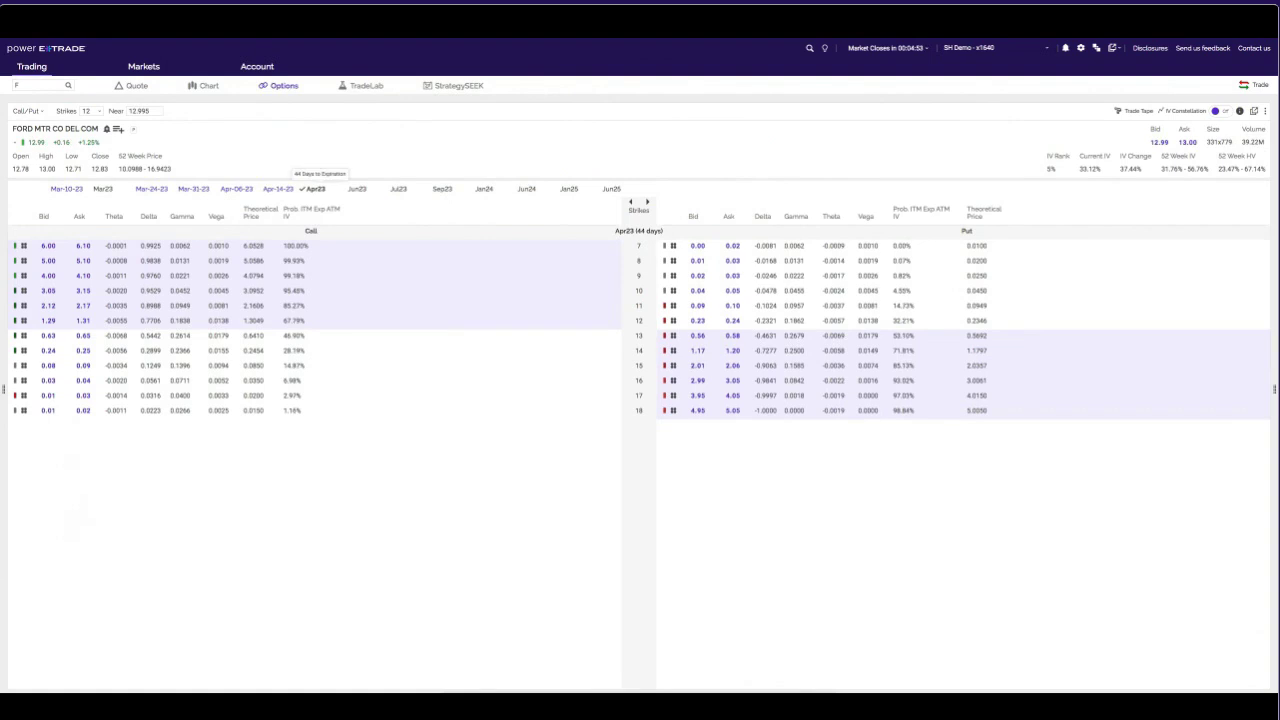
pyautogui.click(314, 188)
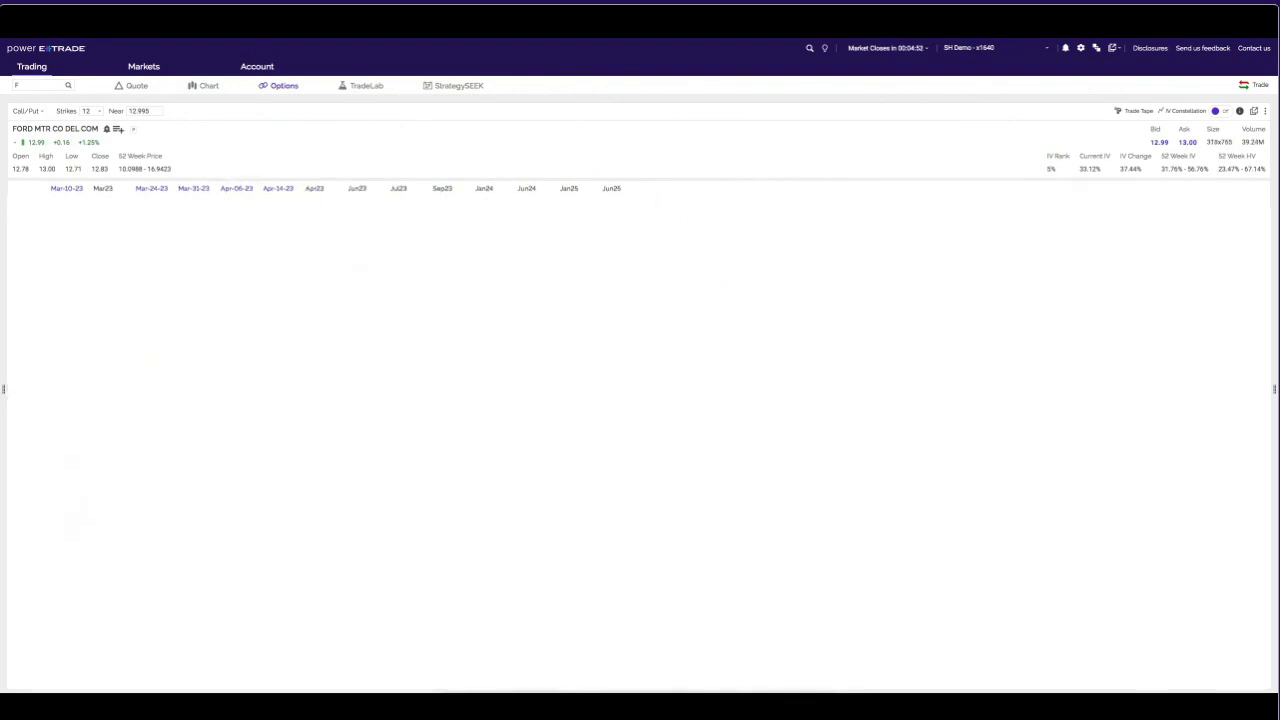
pyautogui.click(237, 188)
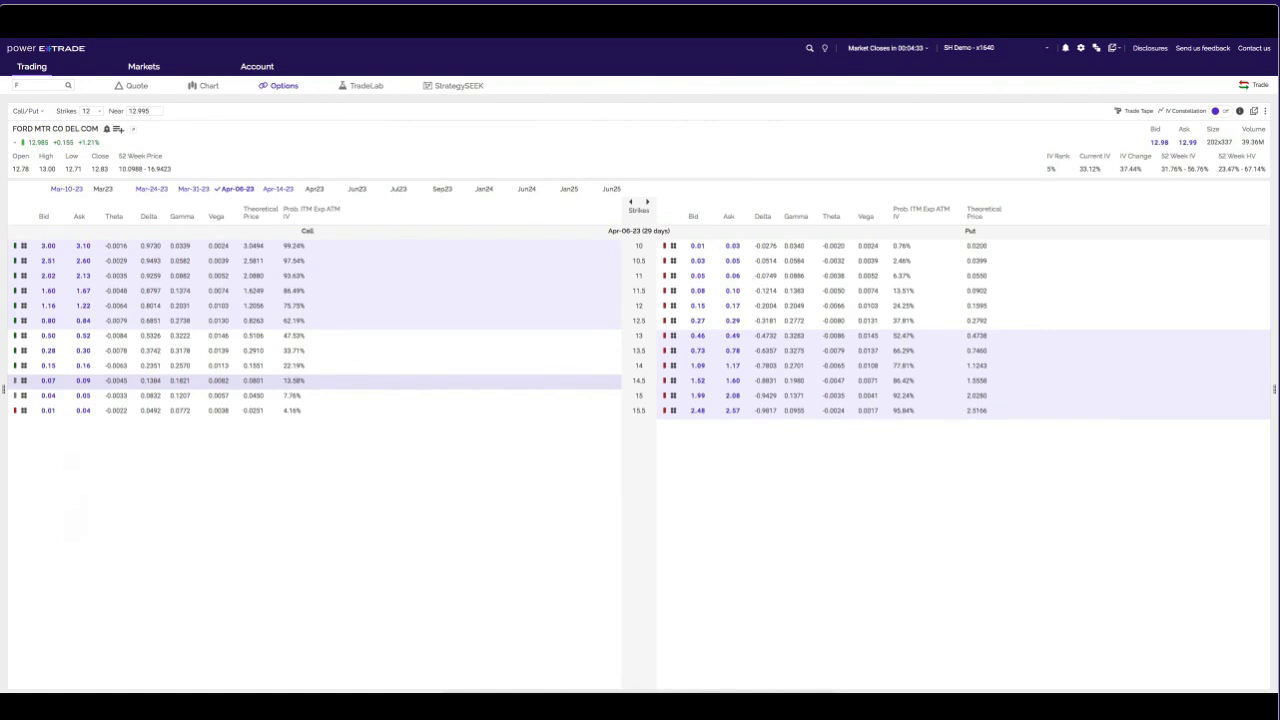
pyautogui.click(48, 380)
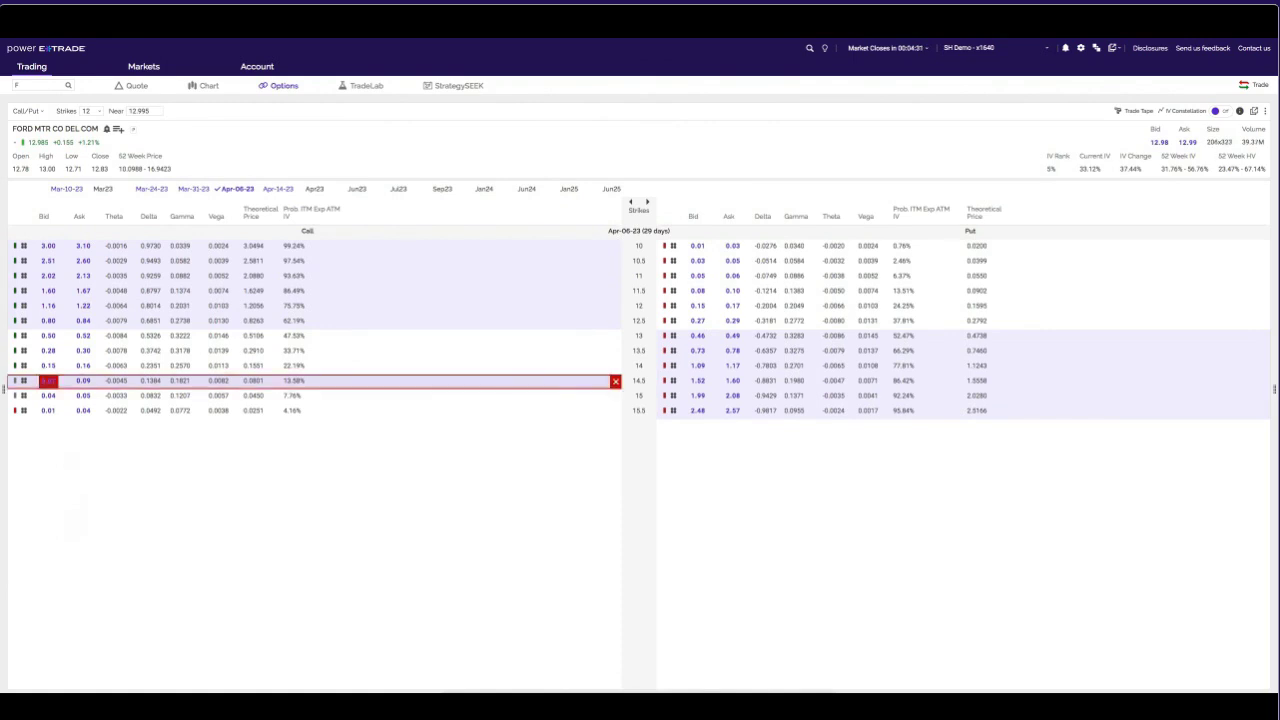
pyautogui.click(615, 381)
pyautogui.moveTo(257, 66)
pyautogui.click(262, 97)
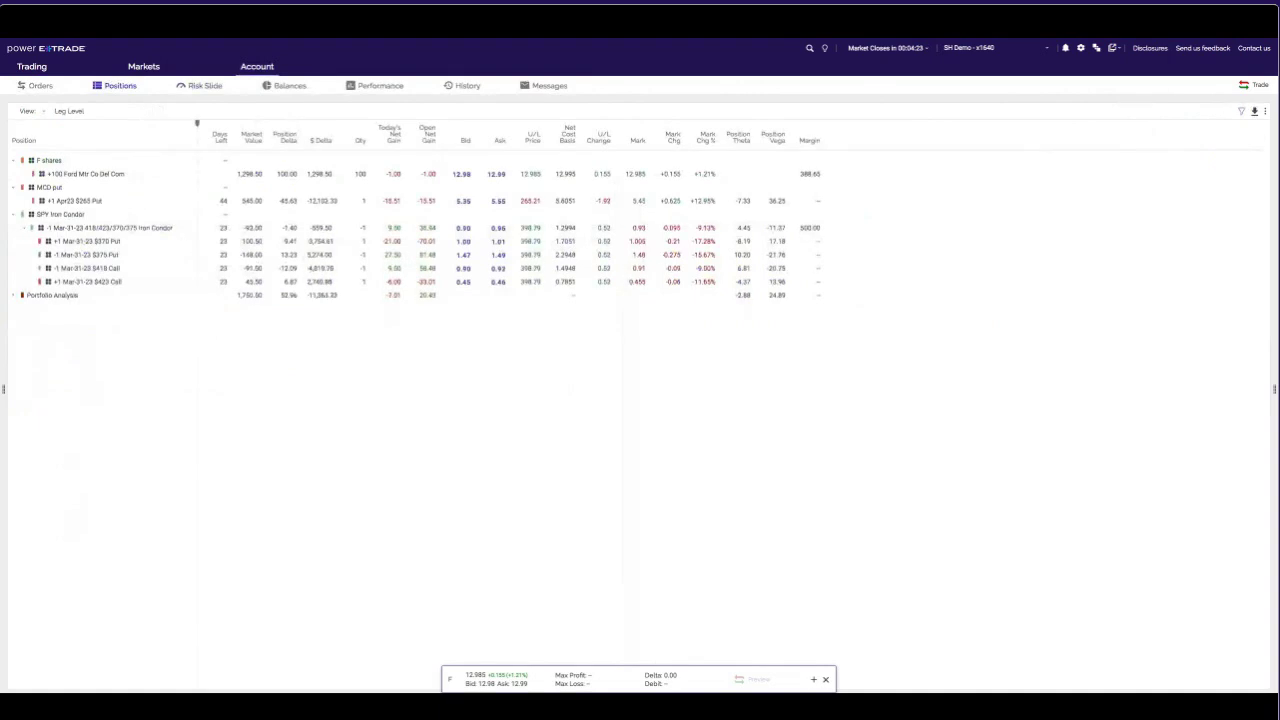
# Open the Adjust strategy options for the 100-share Ford position.
pyautogui.moveTo(60, 160)
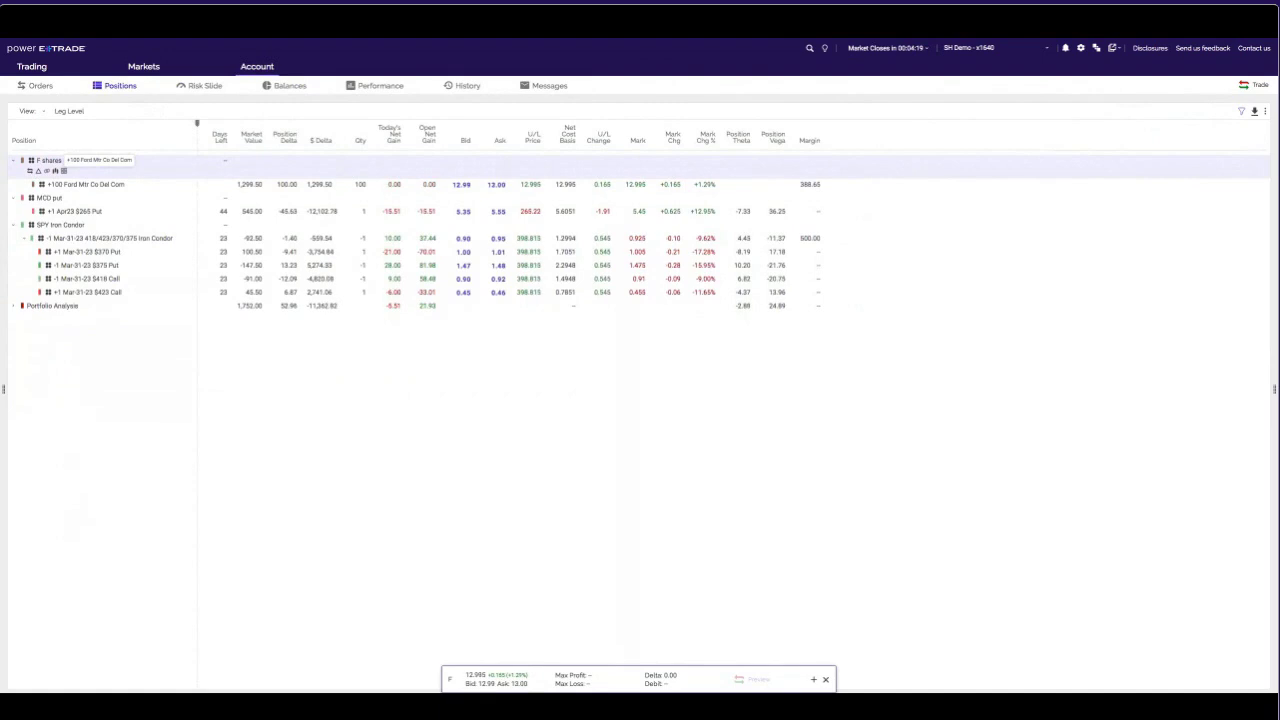
pyautogui.click(64, 170)
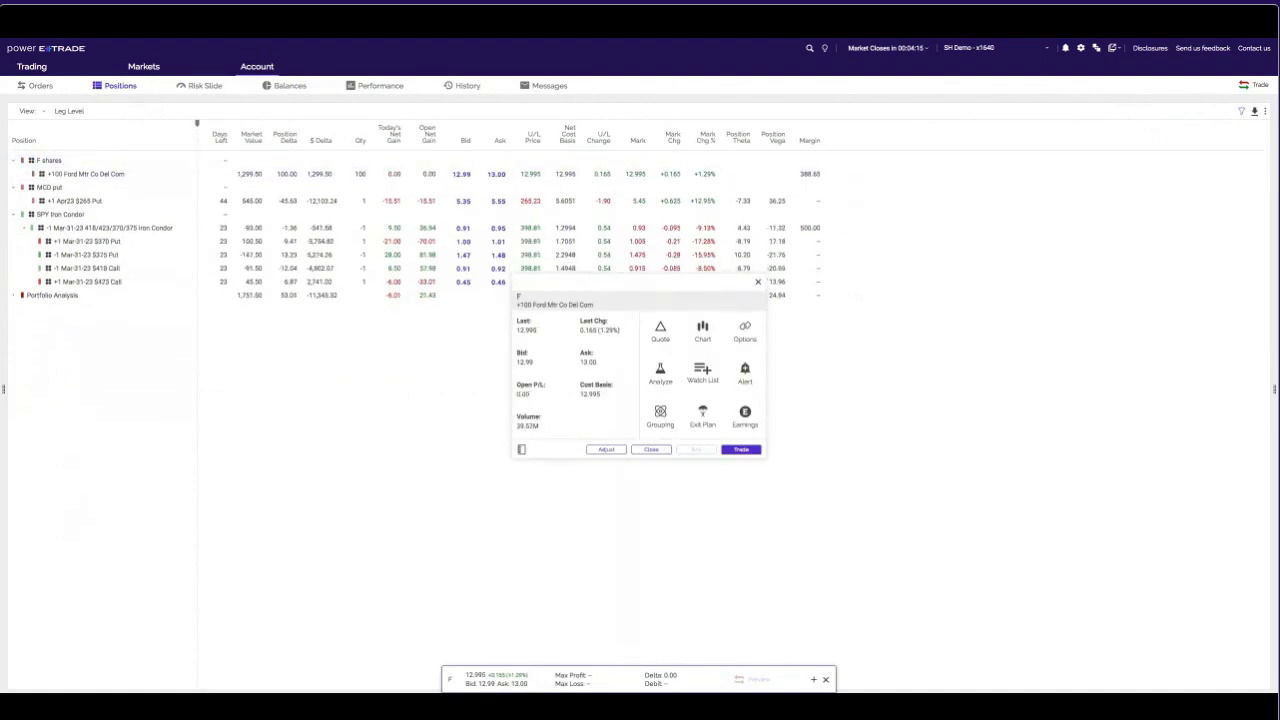
pyautogui.click(651, 449)
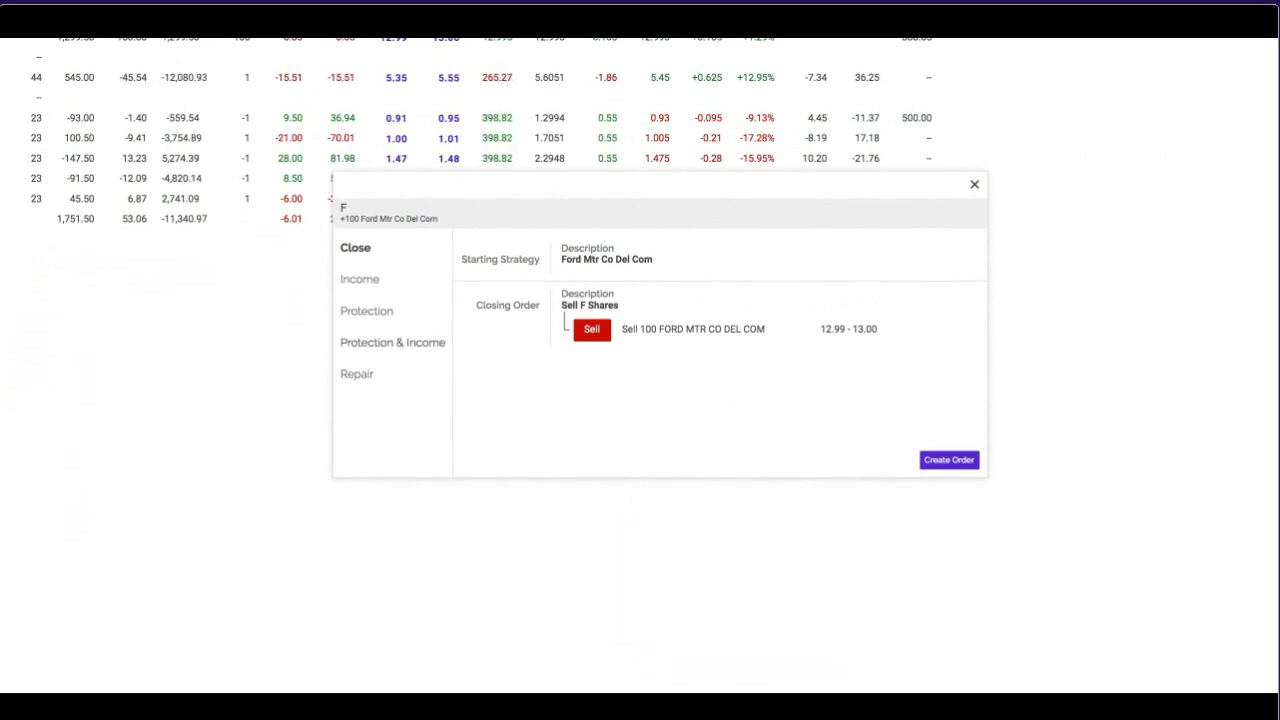
# Choose the Income strategy and sell 1 Apr-14-23 Ford 15 call at a 0.06 limit.
pyautogui.click(359, 279)
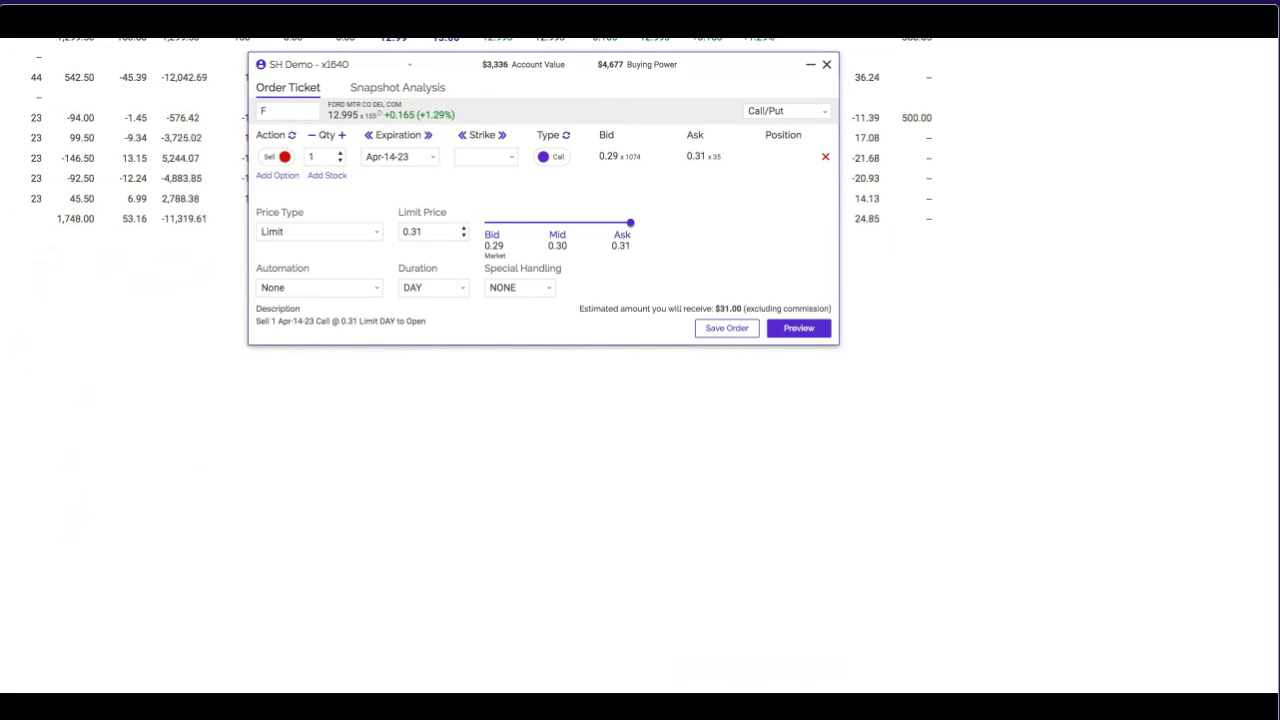
pyautogui.click(485, 156)
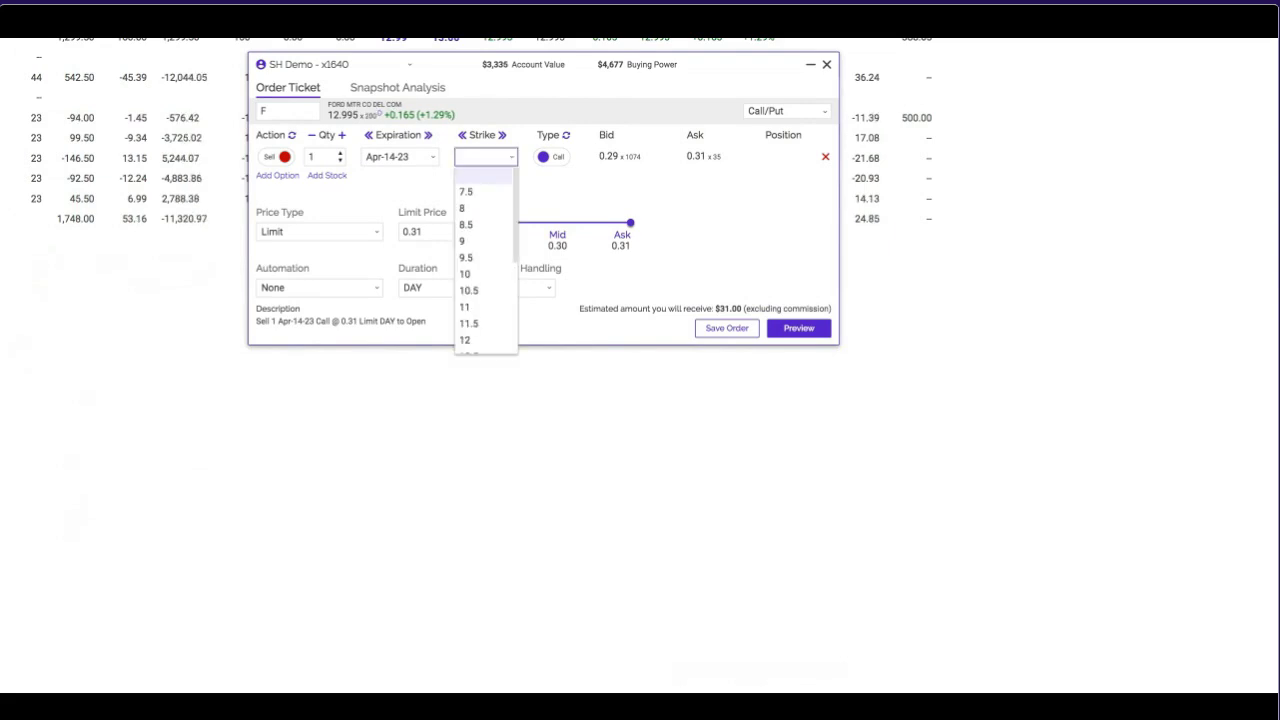
pyautogui.press('Down')
pyautogui.press('Down')
pyautogui.press('Down')
pyautogui.press('Down')
pyautogui.press('Down')
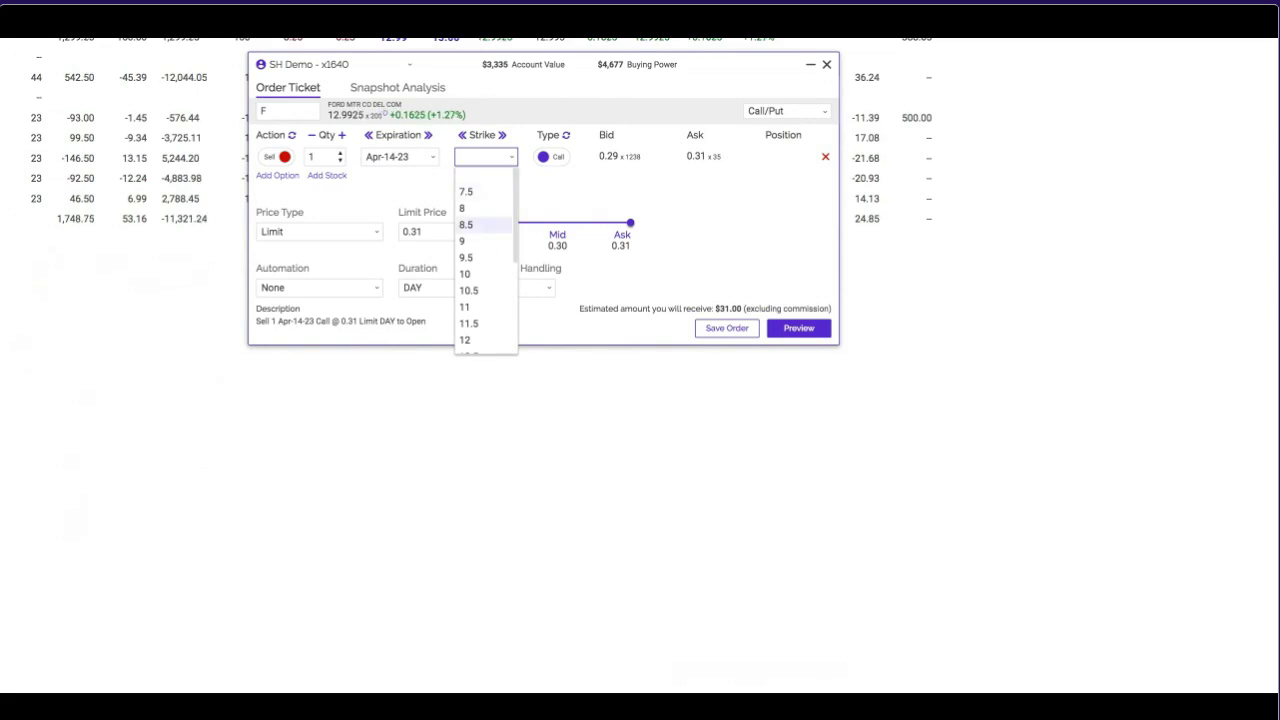
pyautogui.press('Down')
pyautogui.press('Down')
pyautogui.press('Down')
pyautogui.press('Down')
pyautogui.press('Down')
pyautogui.press('Down')
pyautogui.press('Down')
pyautogui.press('Down')
pyautogui.press('Down')
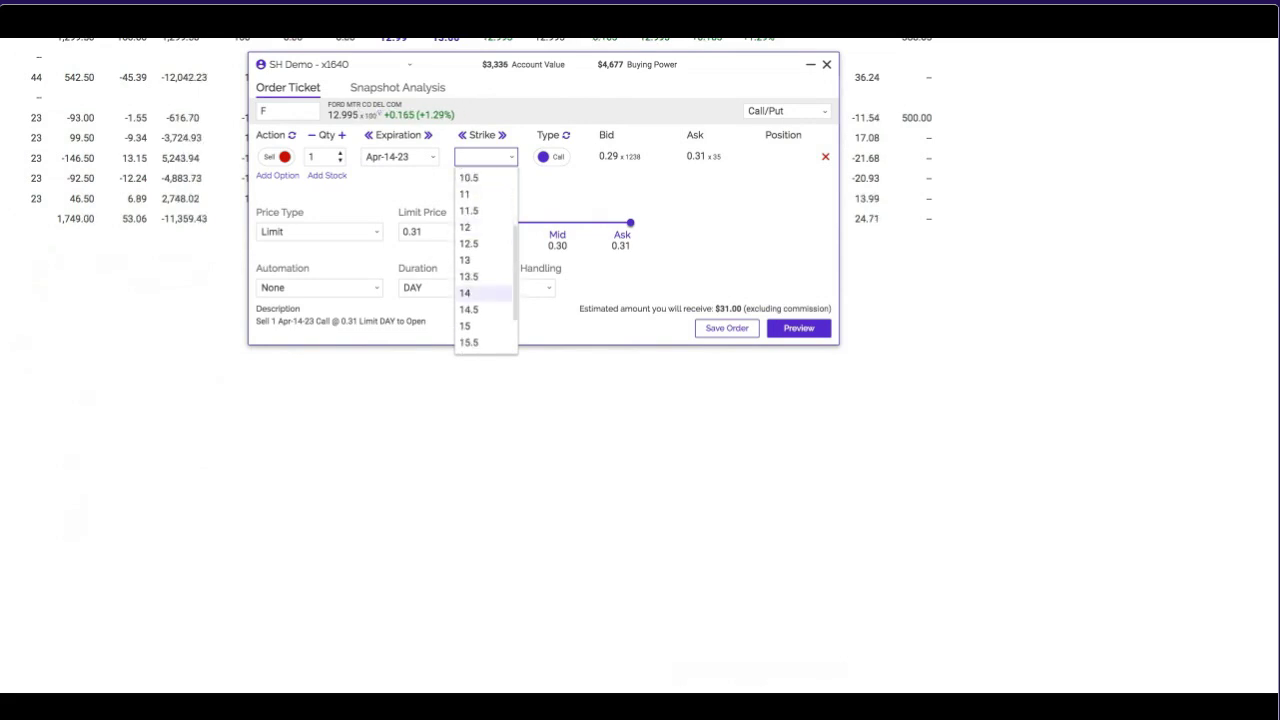
pyautogui.press('Return')
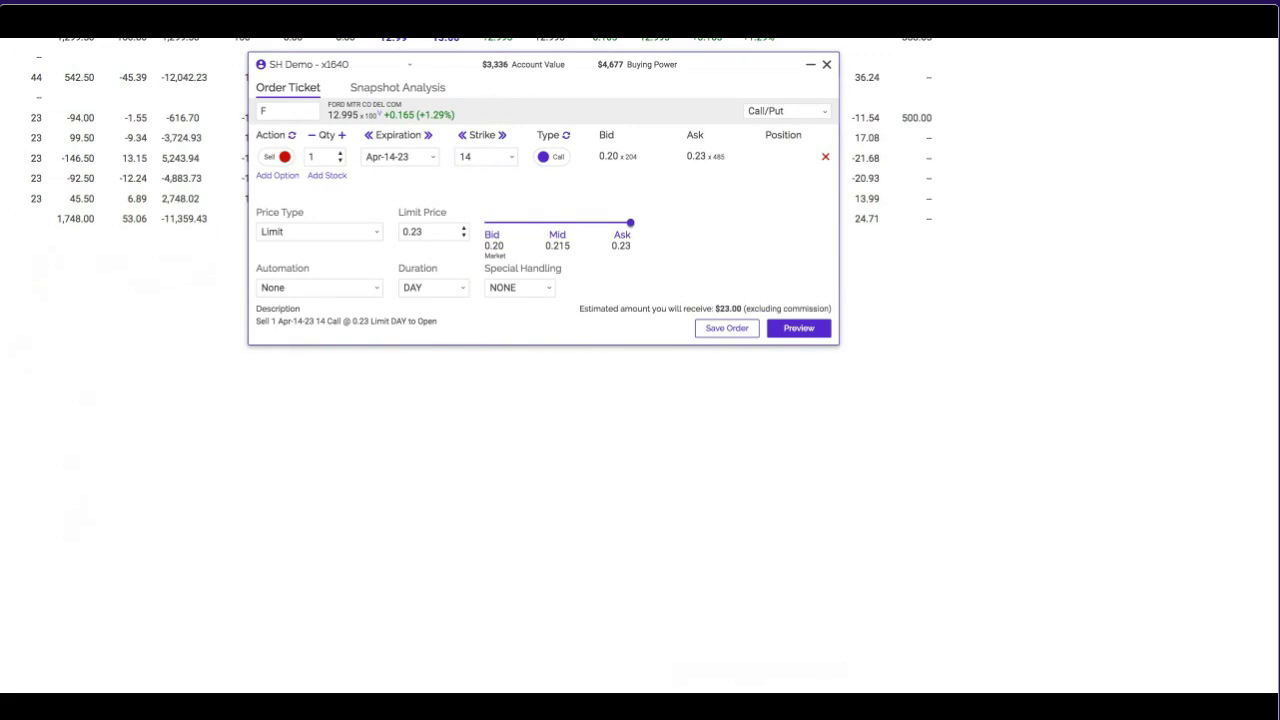
pyautogui.press('space')
pyautogui.press('Down')
pyautogui.press('Down')
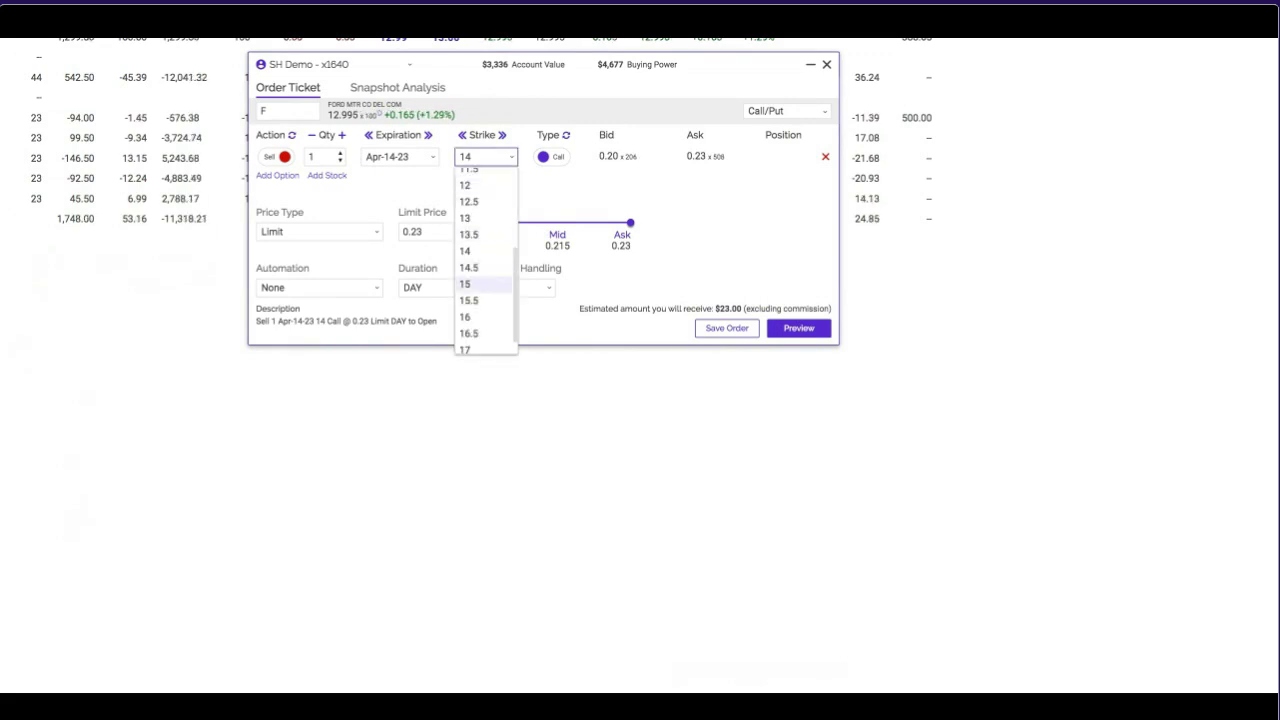
pyautogui.press('Return')
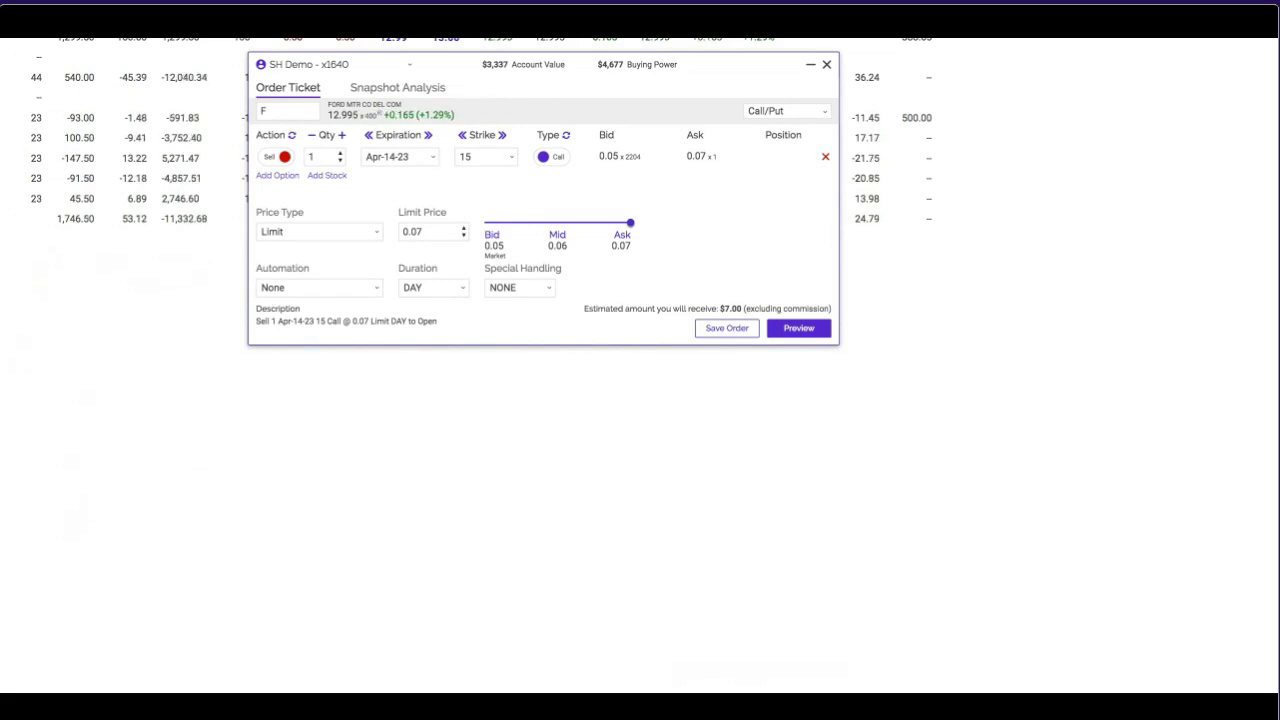
pyautogui.press('Down')
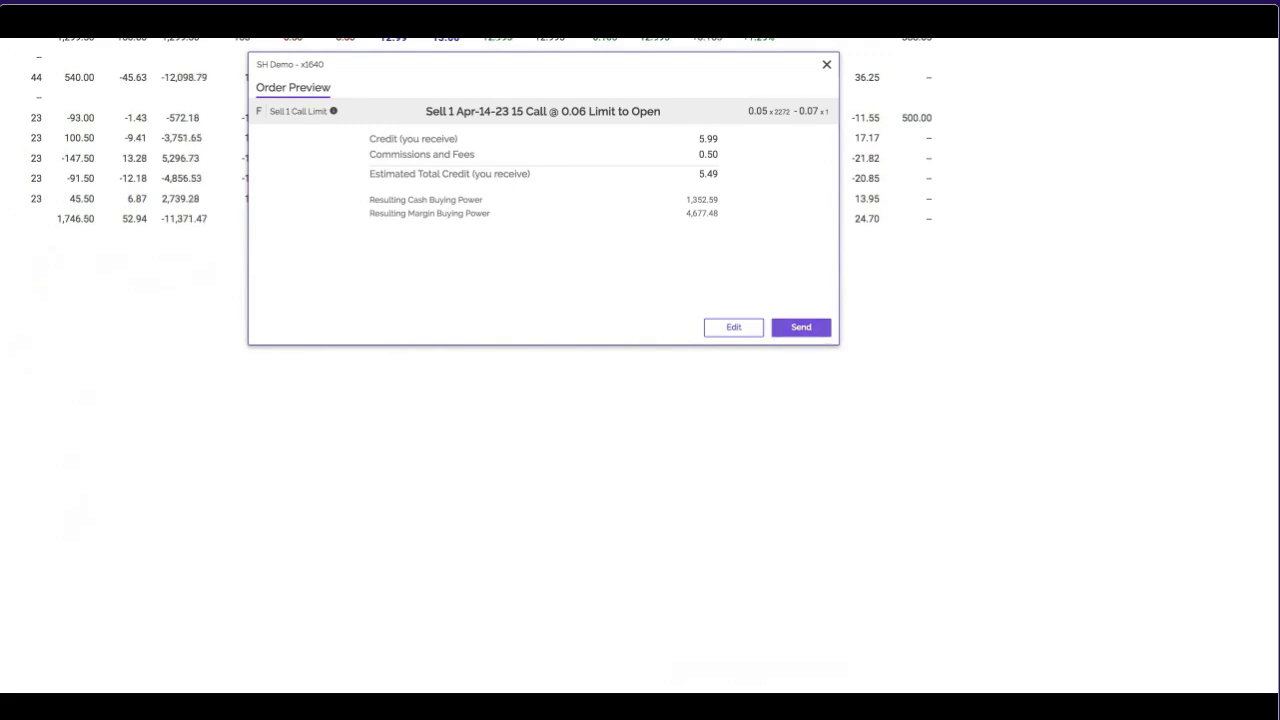
# Send the Ford 15 call sale and dismiss the Order Sent confirmation.
pyautogui.click(801, 327)
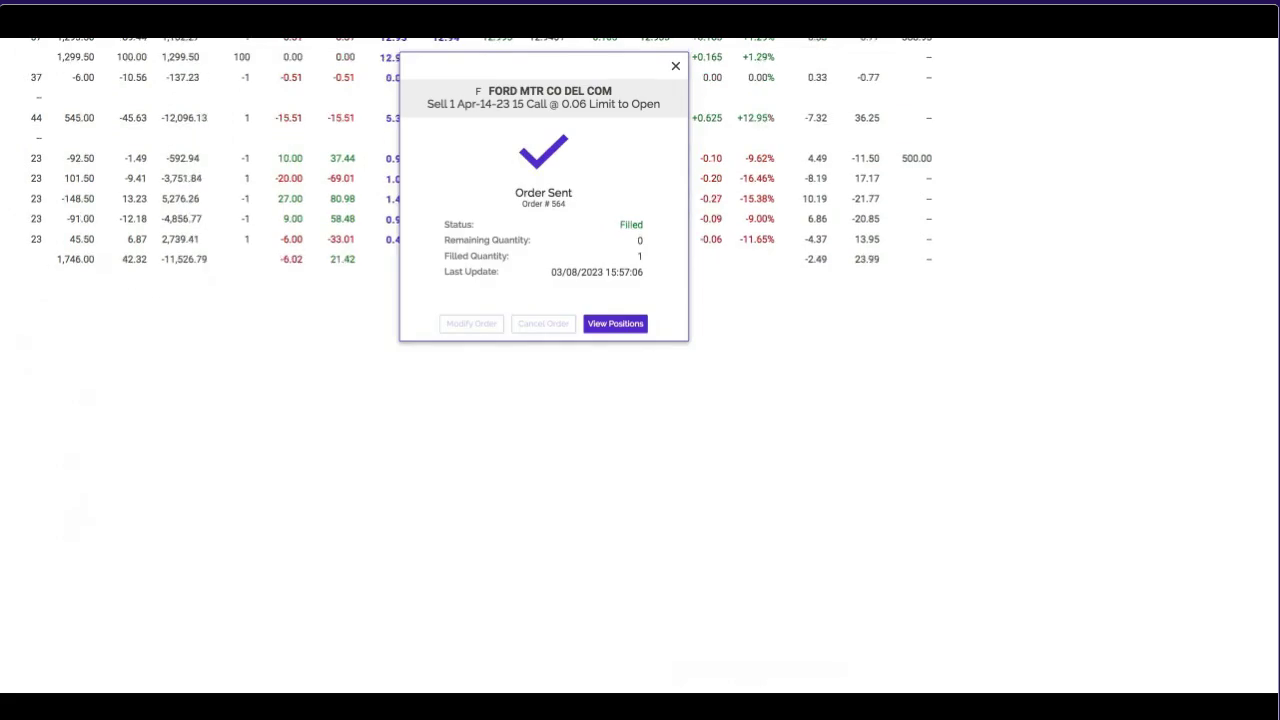
pyautogui.press('Escape')
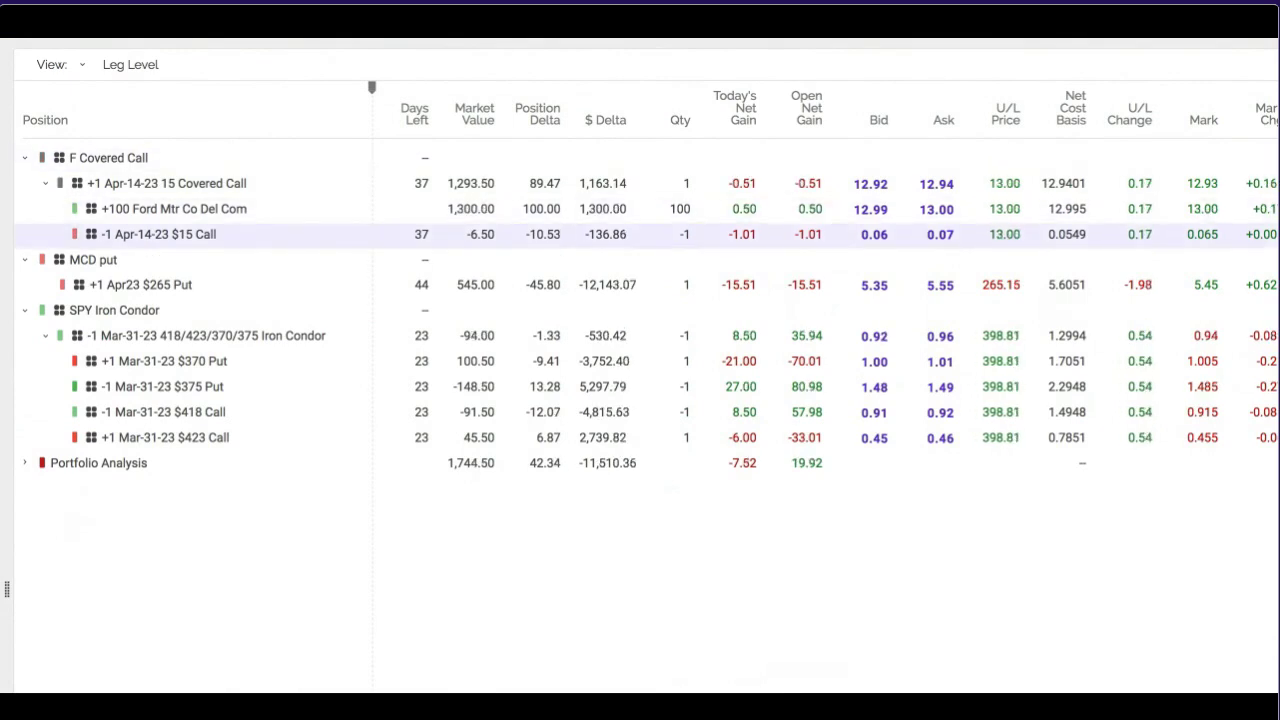
pyautogui.moveTo(160, 234)
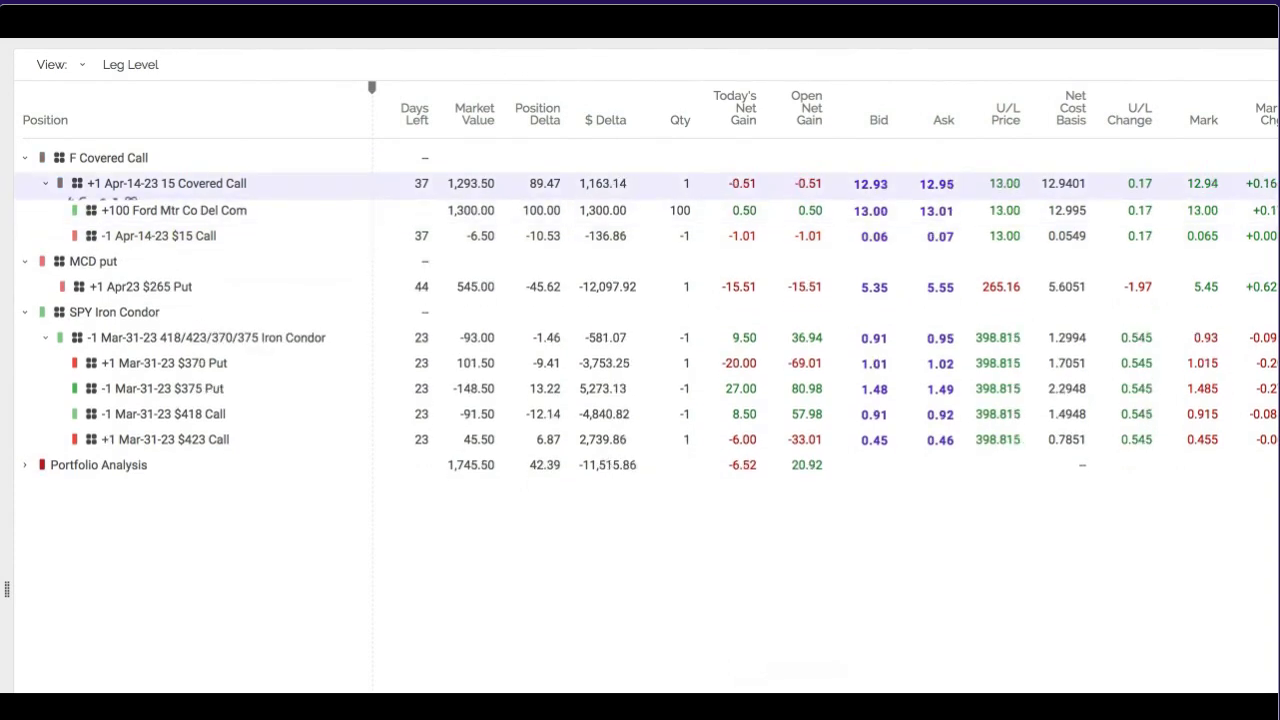
pyautogui.moveTo(160, 183)
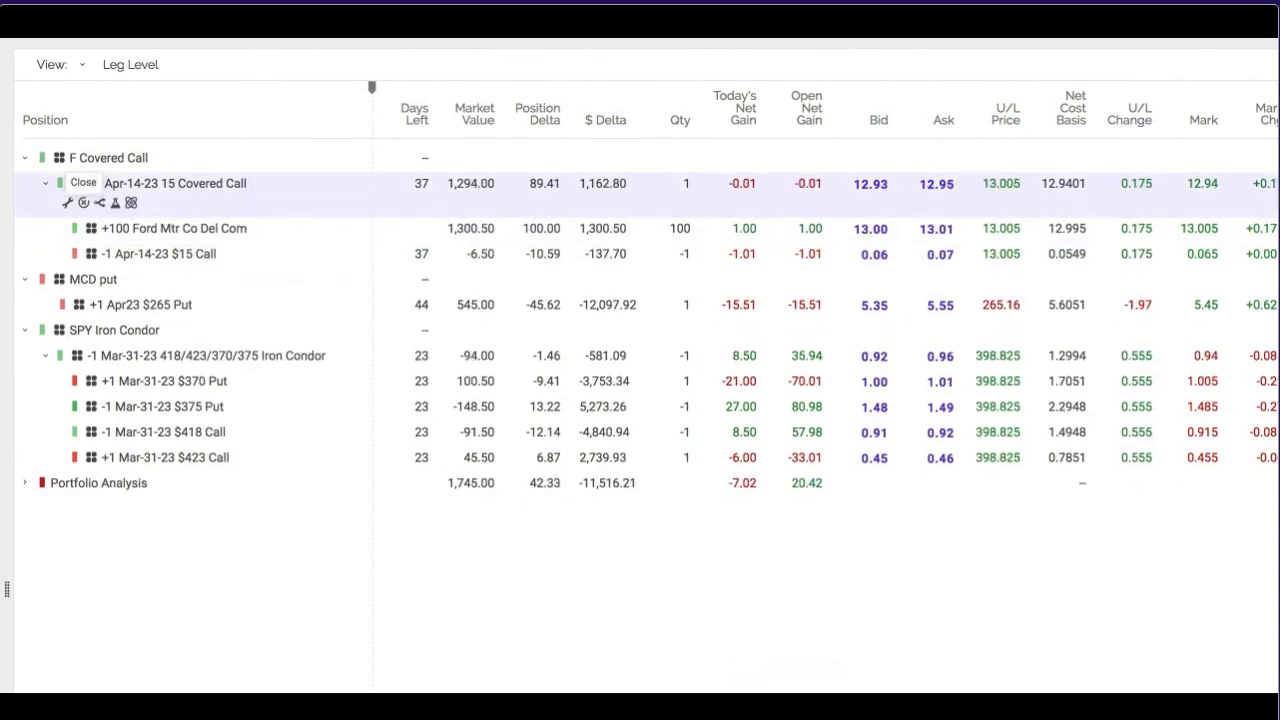
pyautogui.click(83, 202)
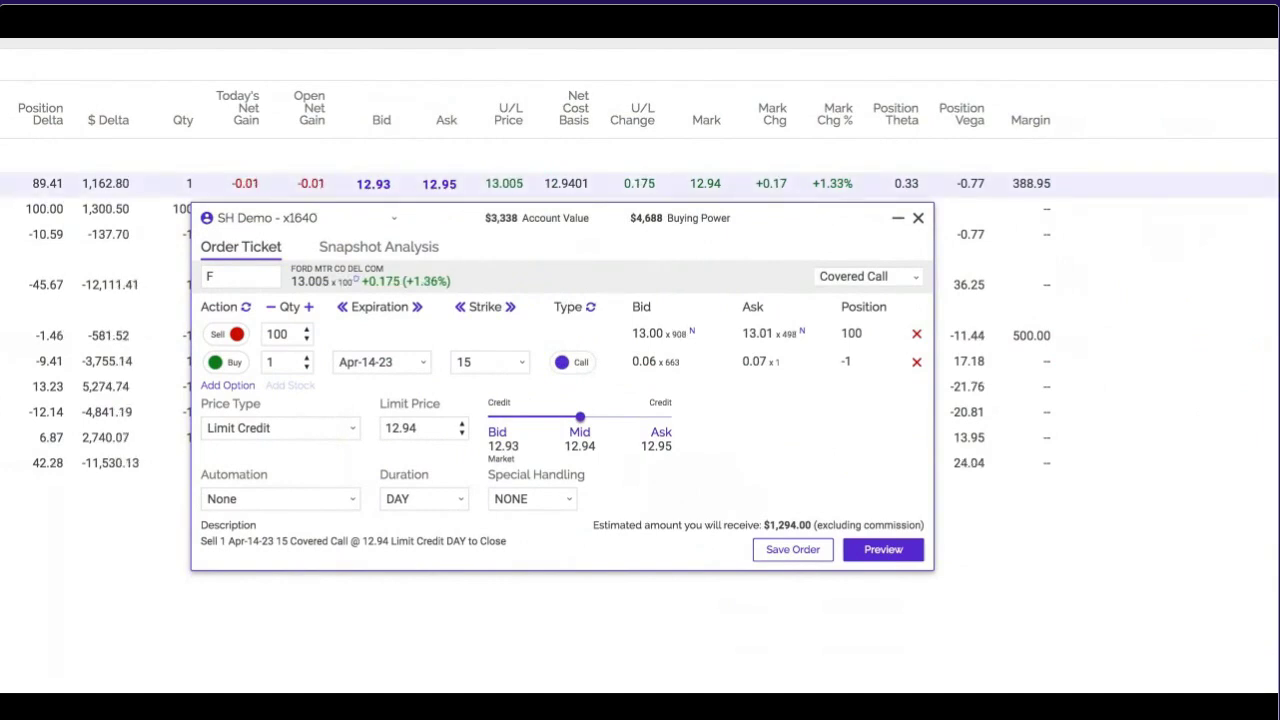
pyautogui.press('Escape')
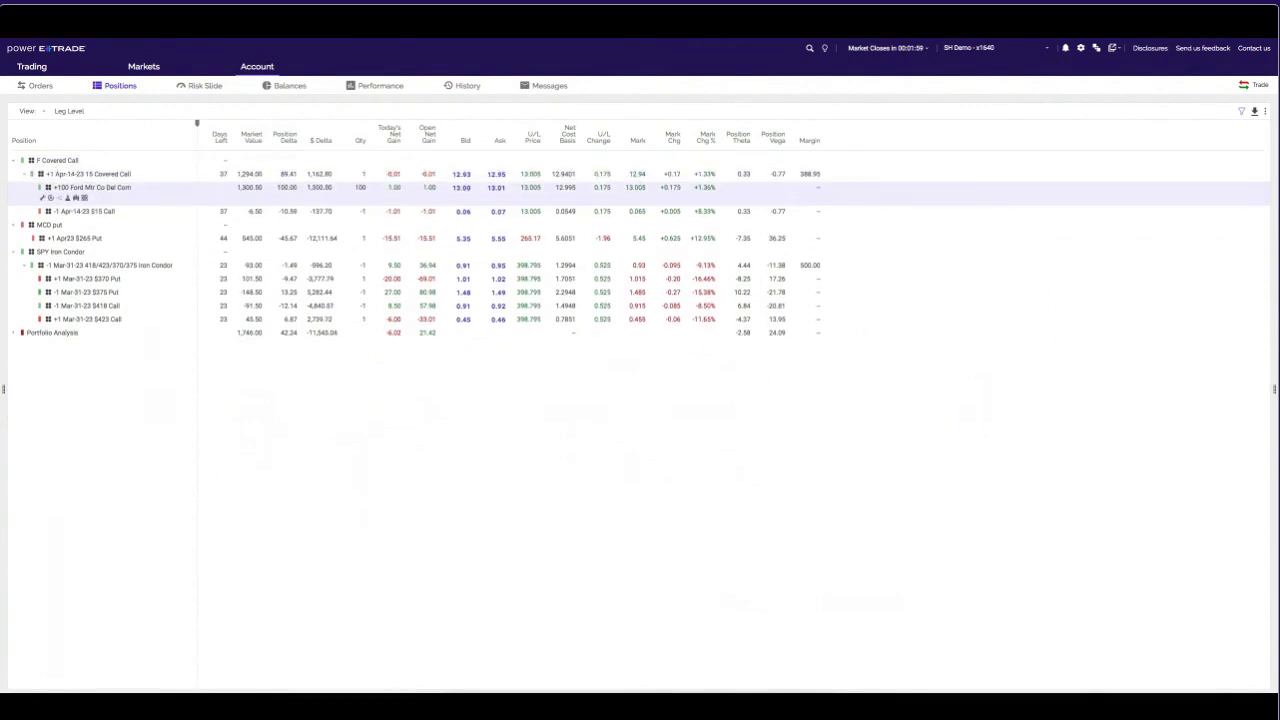
# Start a protective put order from the Ford shares' protection ideas.
pyautogui.click(84, 197)
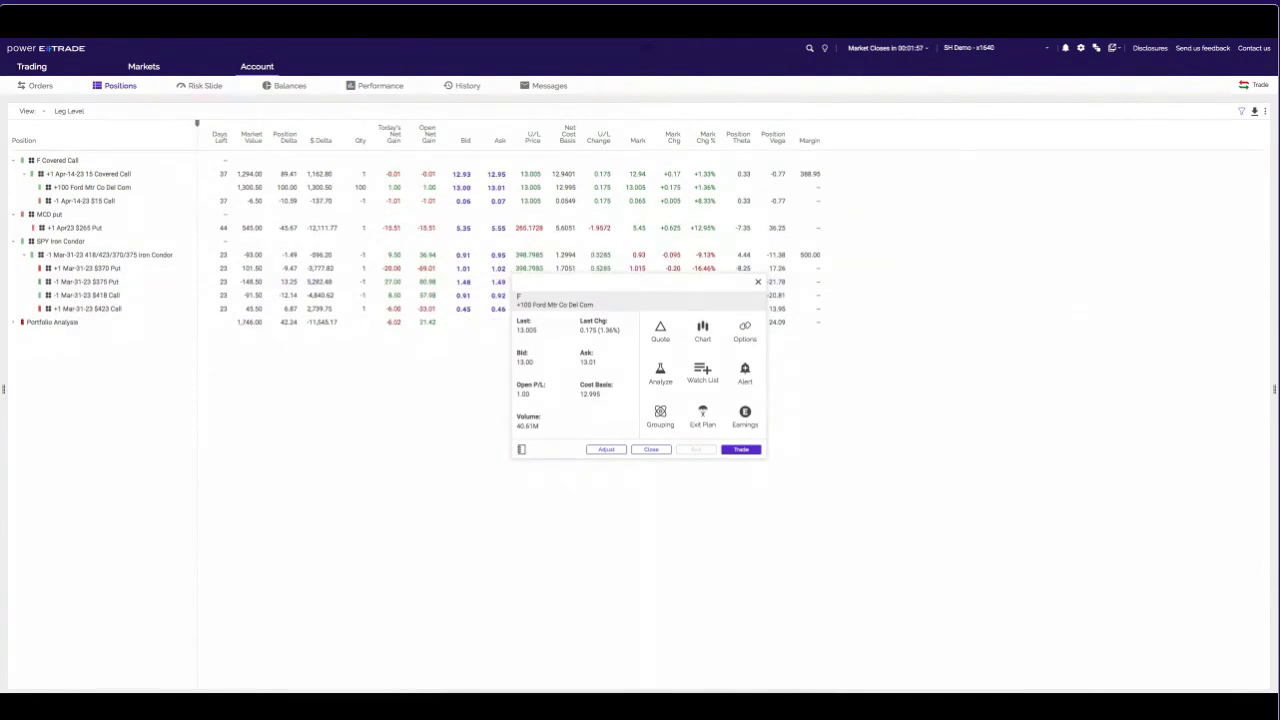
pyautogui.click(606, 449)
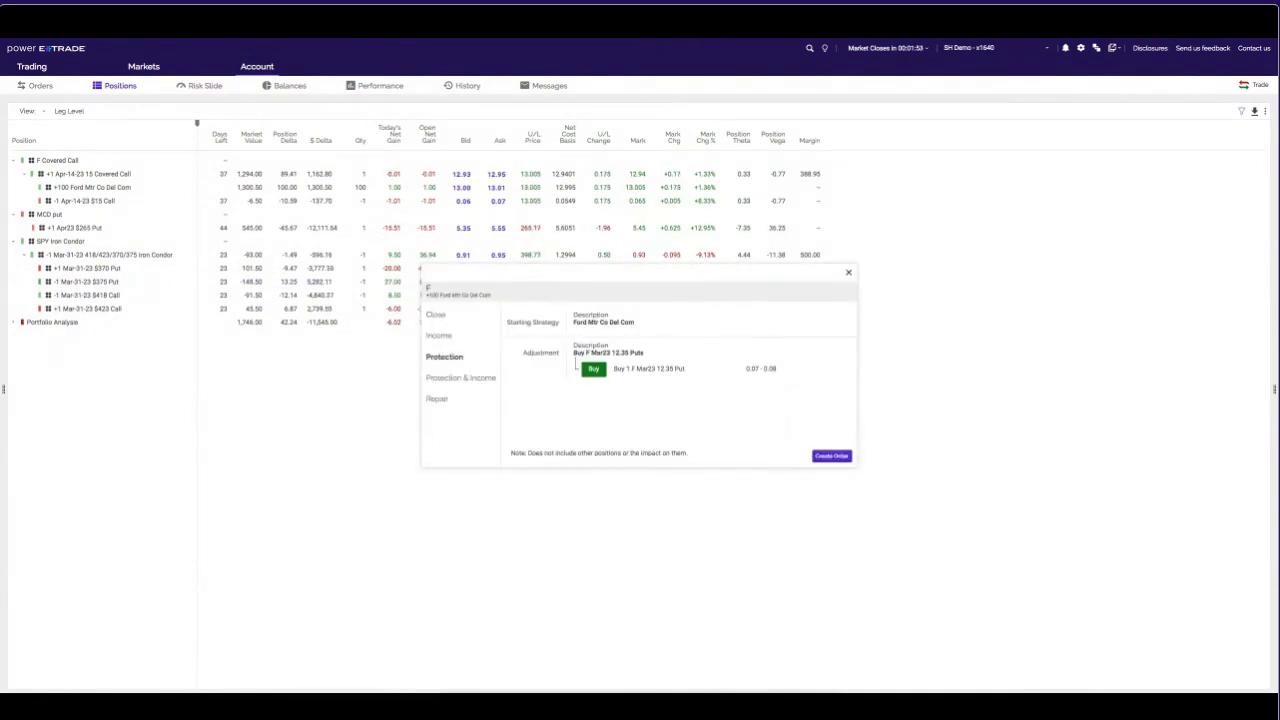
pyautogui.click(831, 455)
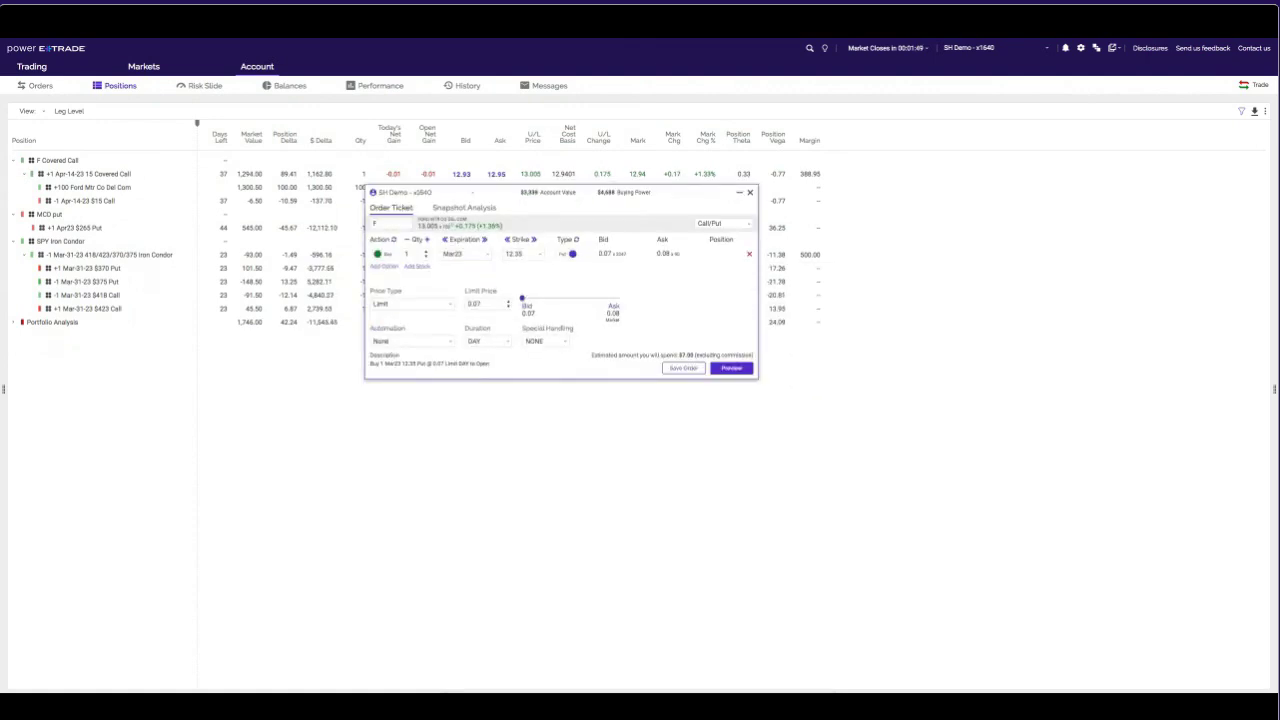
# Set the put to Mar-31-23 expiration, 10.35 strike and 0.02 mid limit, and preview it.
pyautogui.click(466, 254)
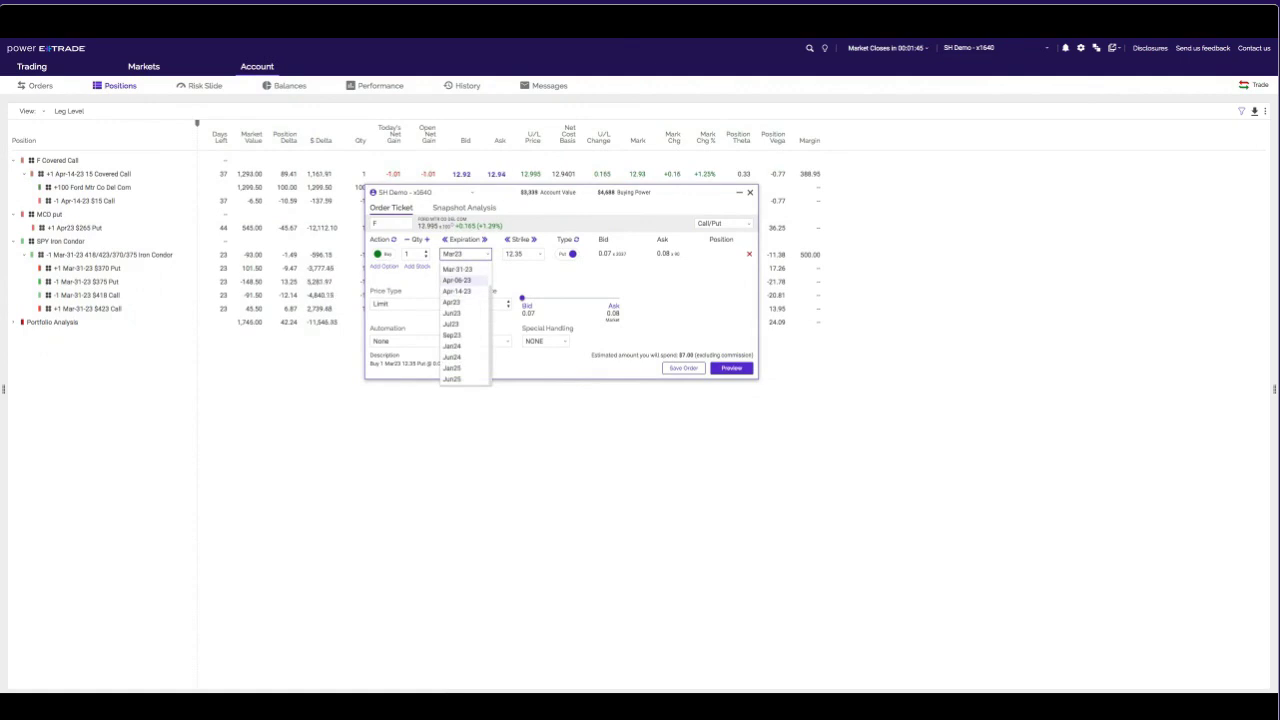
pyautogui.click(457, 269)
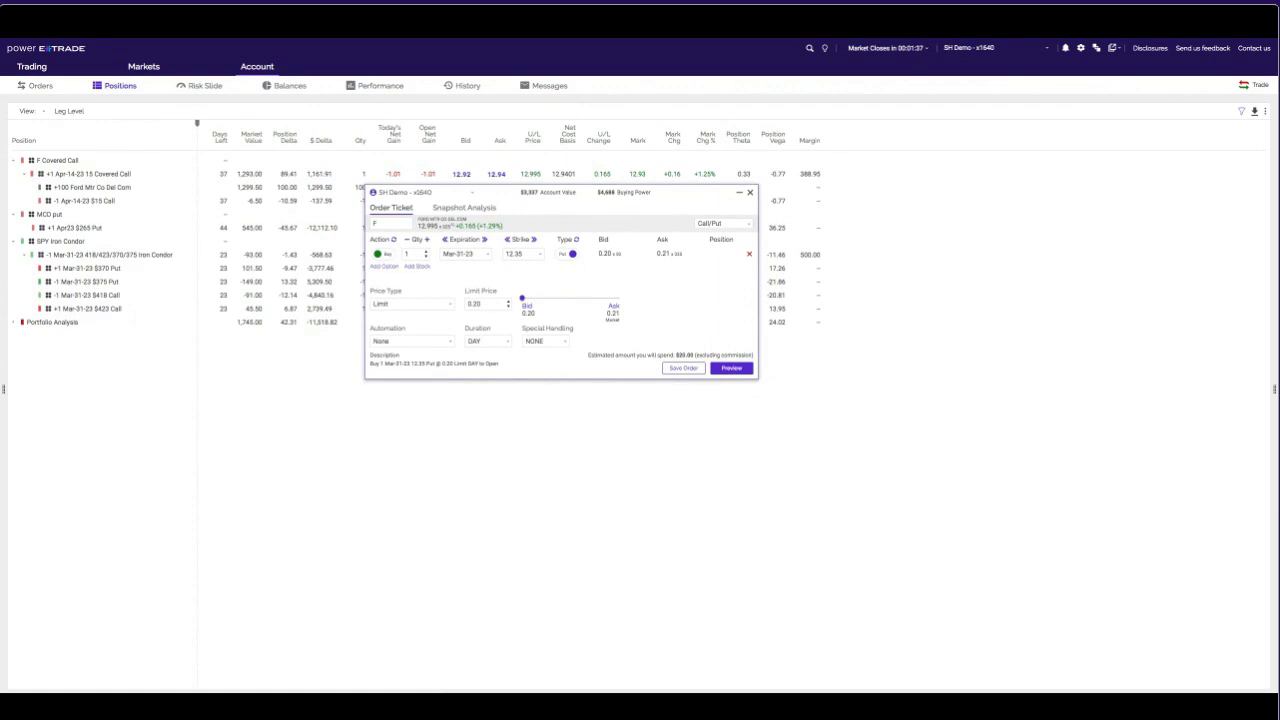
pyautogui.click(522, 254)
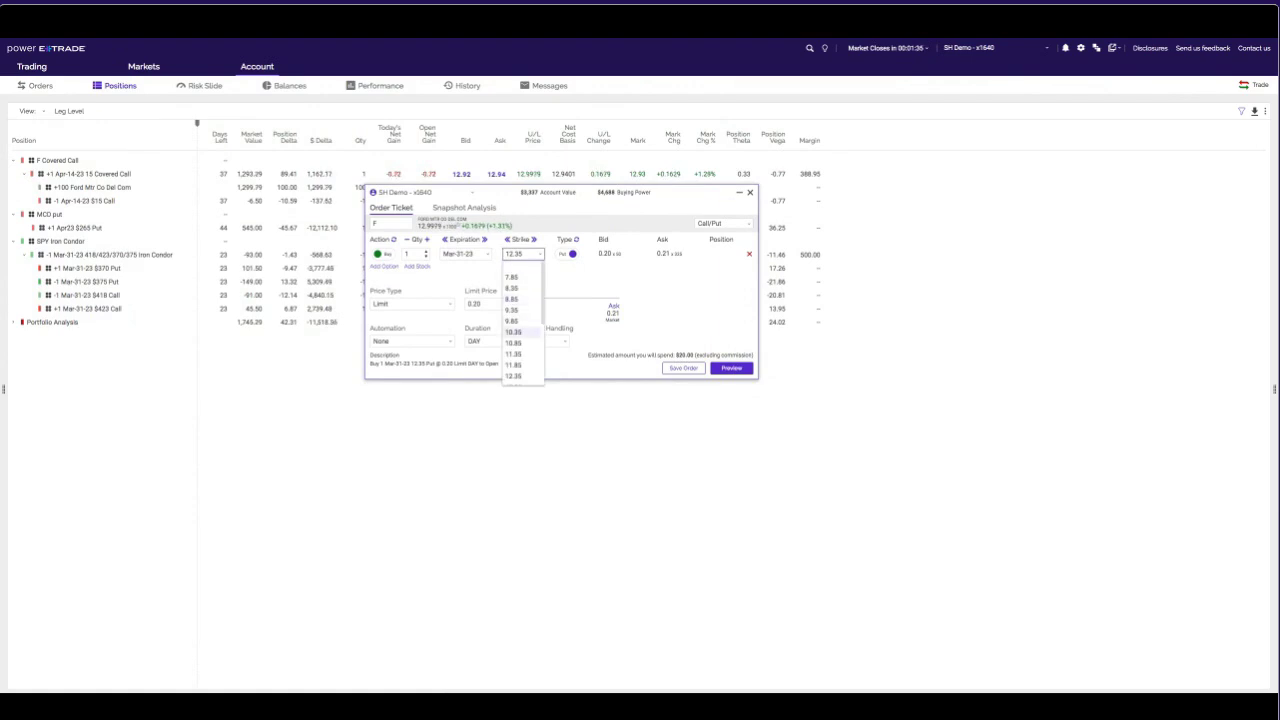
pyautogui.click(513, 321)
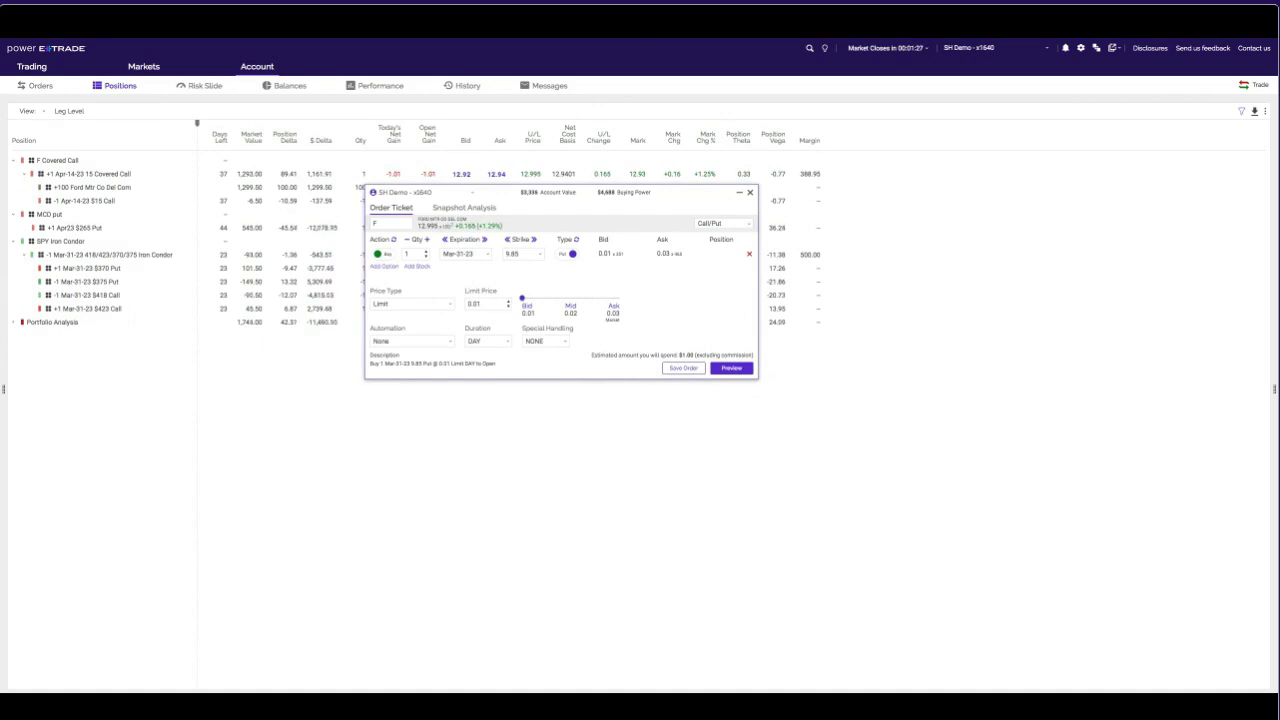
pyautogui.hotkey('alt', 'Down')
pyautogui.press('Down')
pyautogui.press('Return')
pyautogui.press('Up')
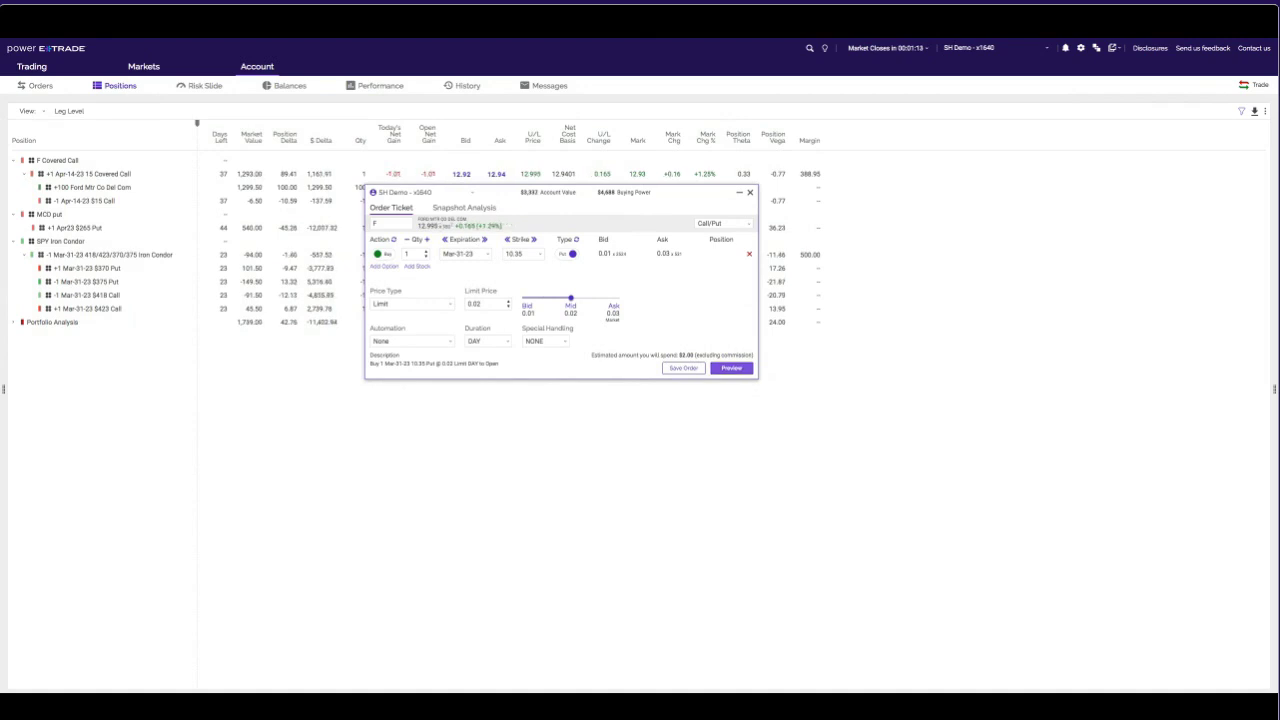
pyautogui.click(731, 368)
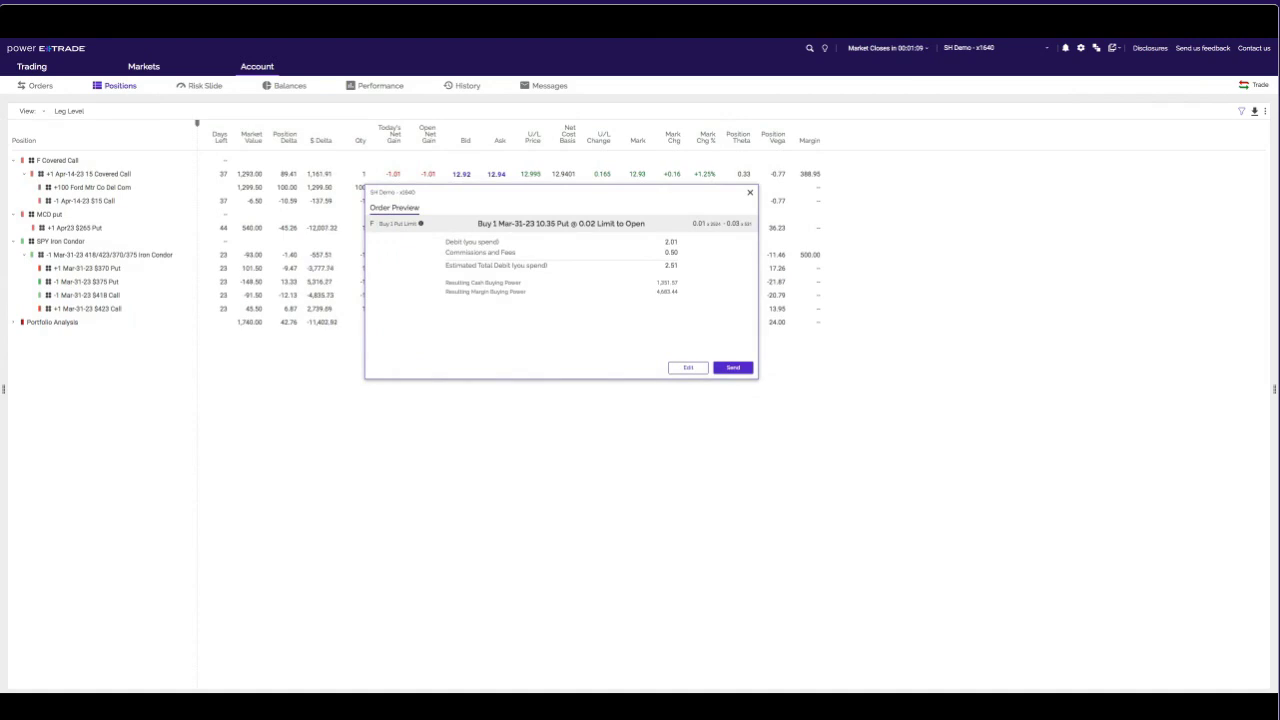
# Buy the Ford Mar-31-23 $10.35 put at the 0.03 ask limit and confirm it filled.
pyautogui.click(733, 367)
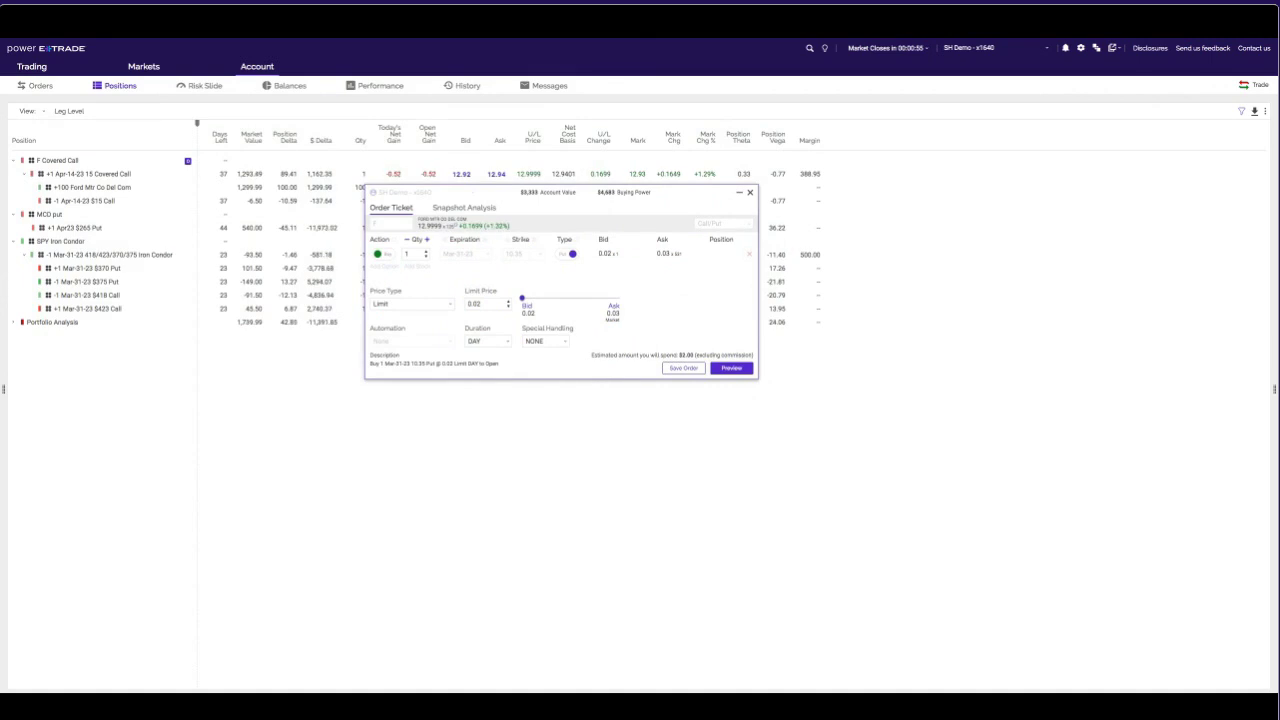
pyautogui.press('Up')
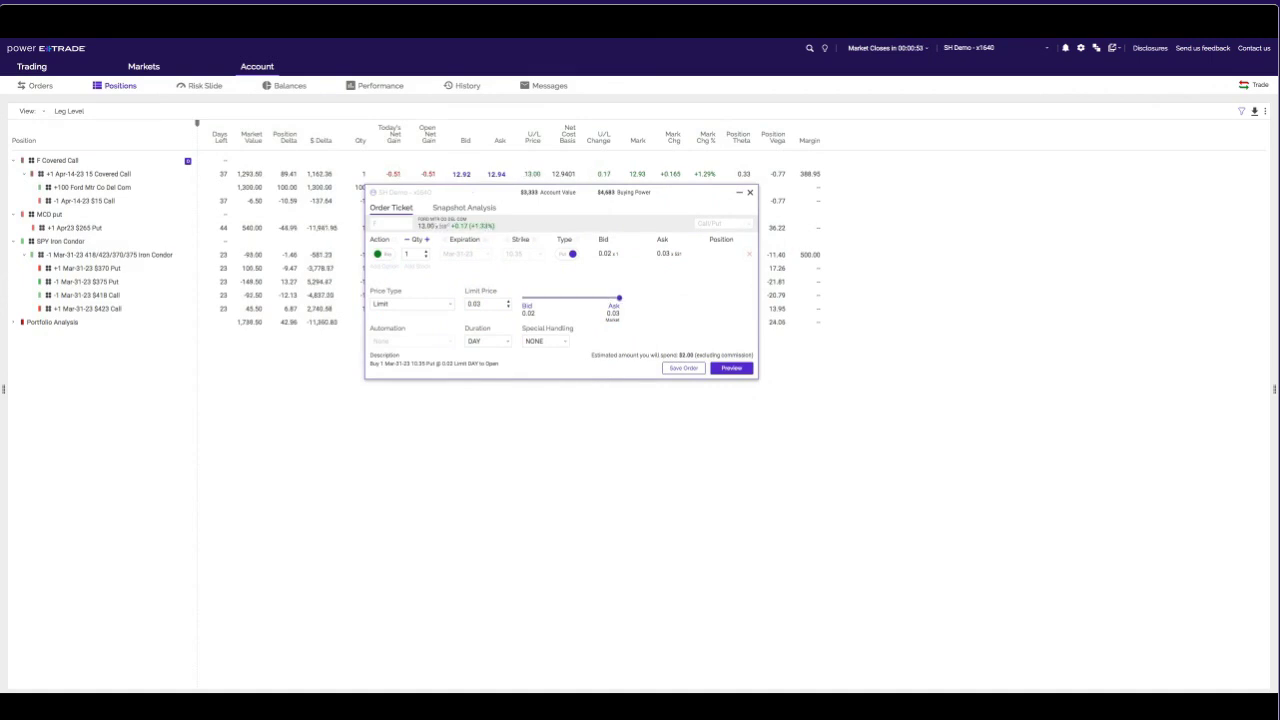
pyautogui.click(731, 368)
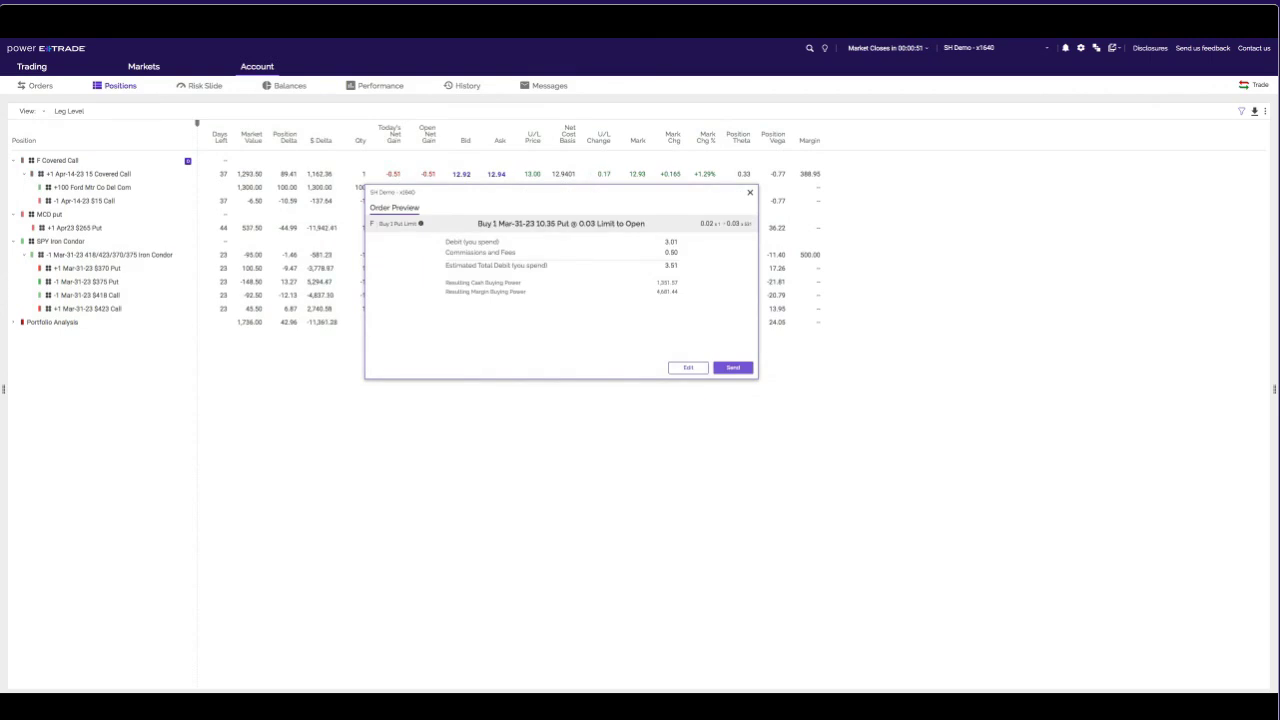
pyautogui.click(733, 367)
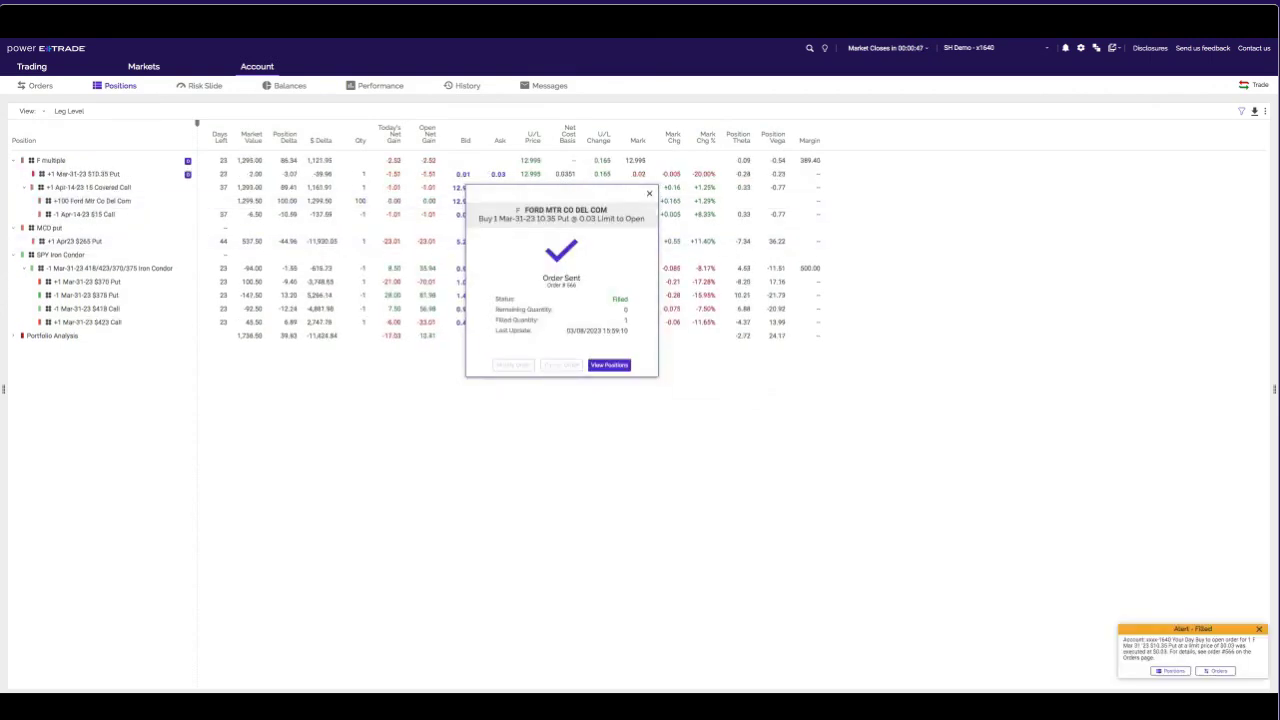
pyautogui.click(609, 364)
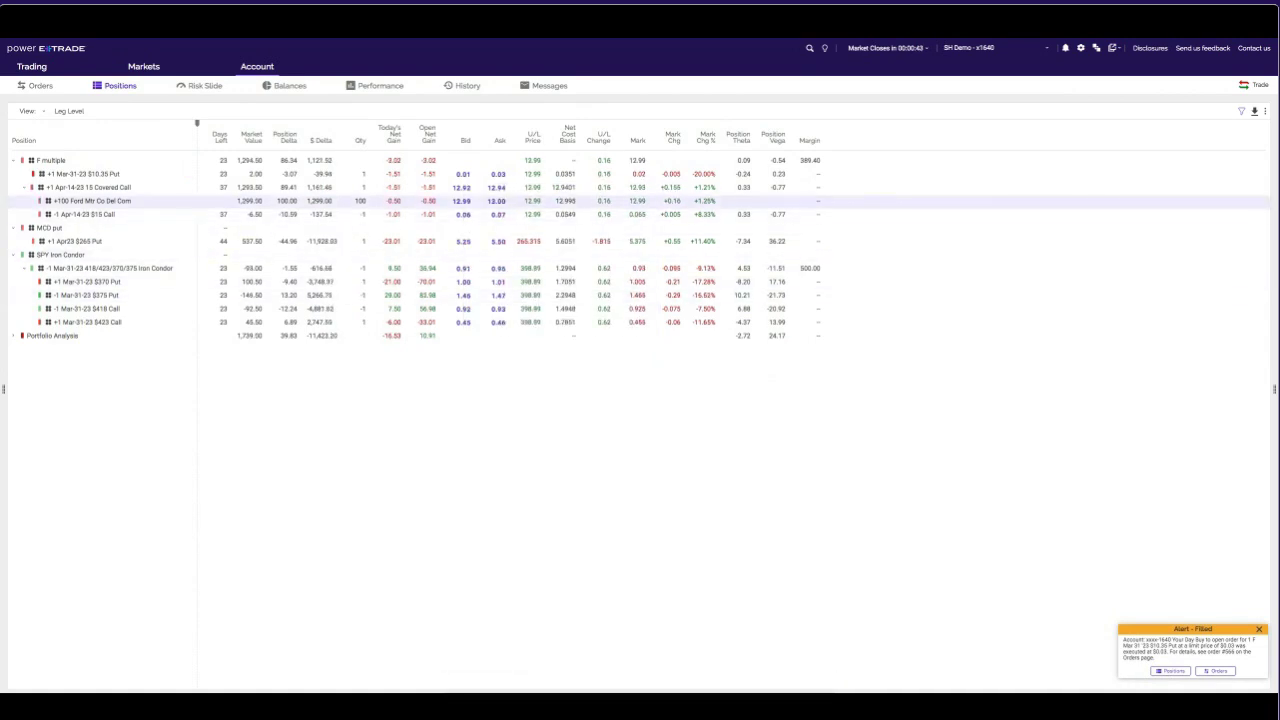
# Enter the symbol DIS to load the Disney options chain.
pyautogui.moveTo(90, 201)
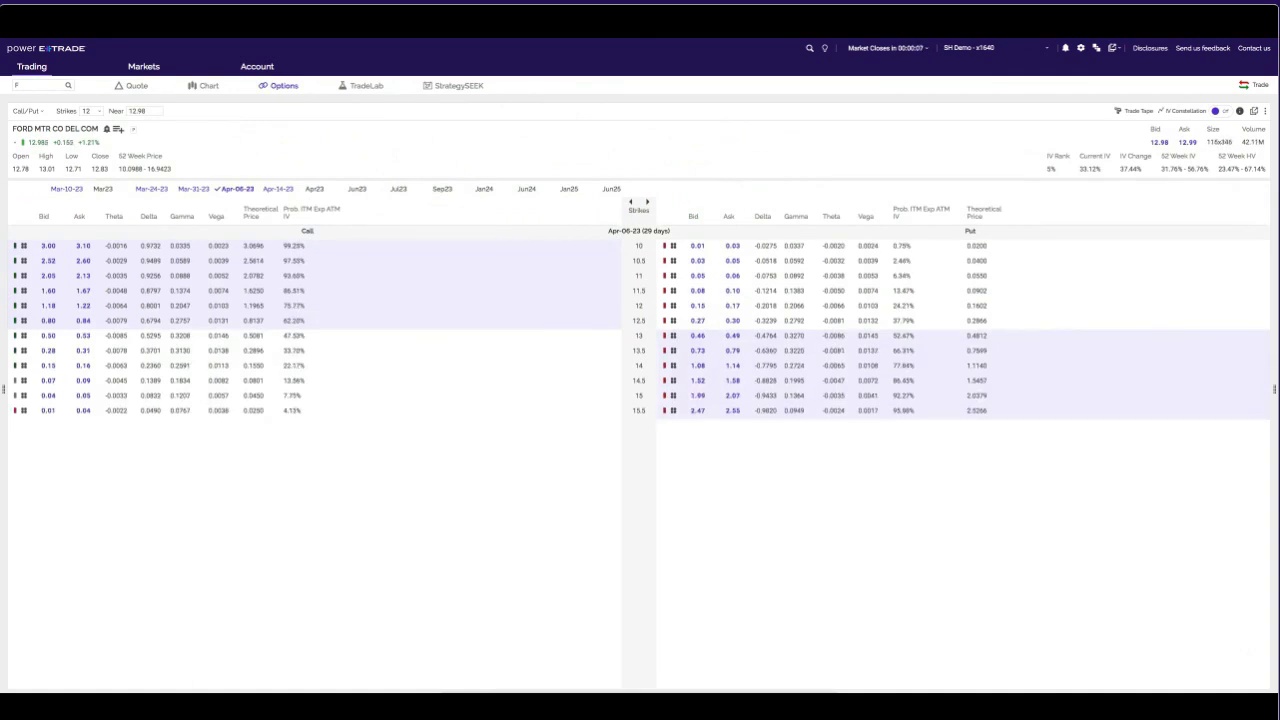
pyautogui.click(40, 85)
pyautogui.write('DIS')
pyautogui.press('Return')
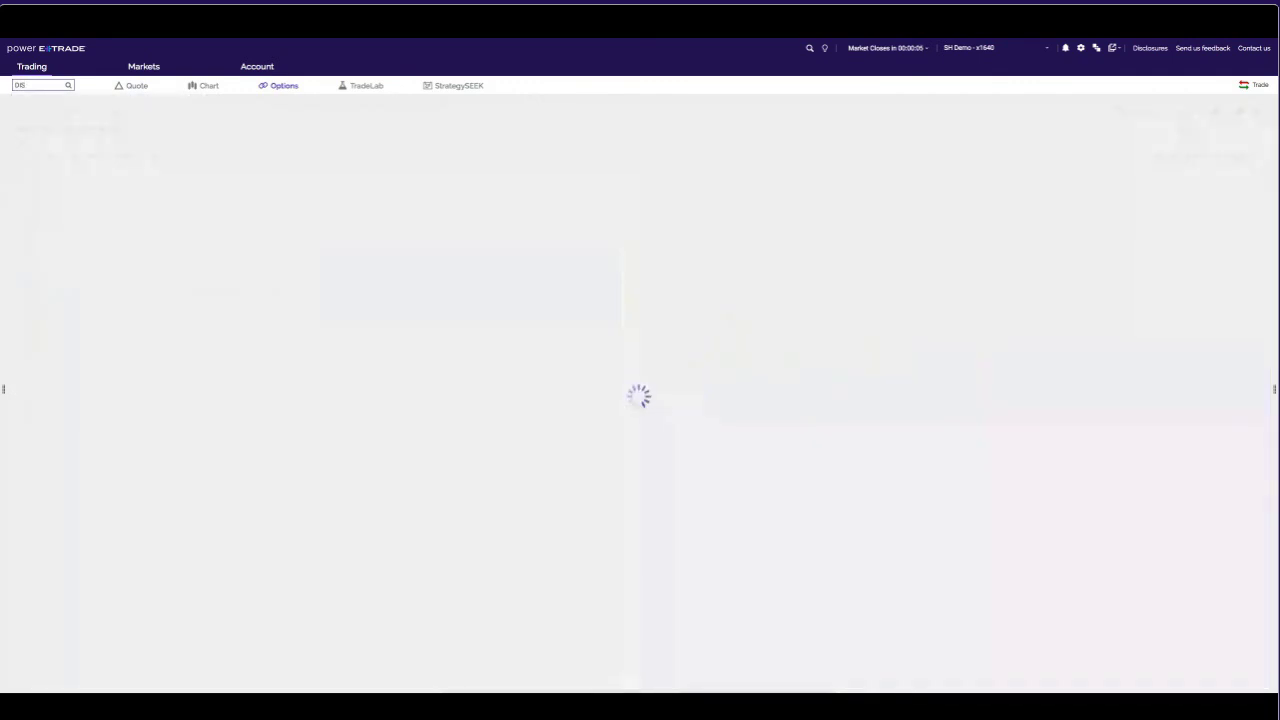
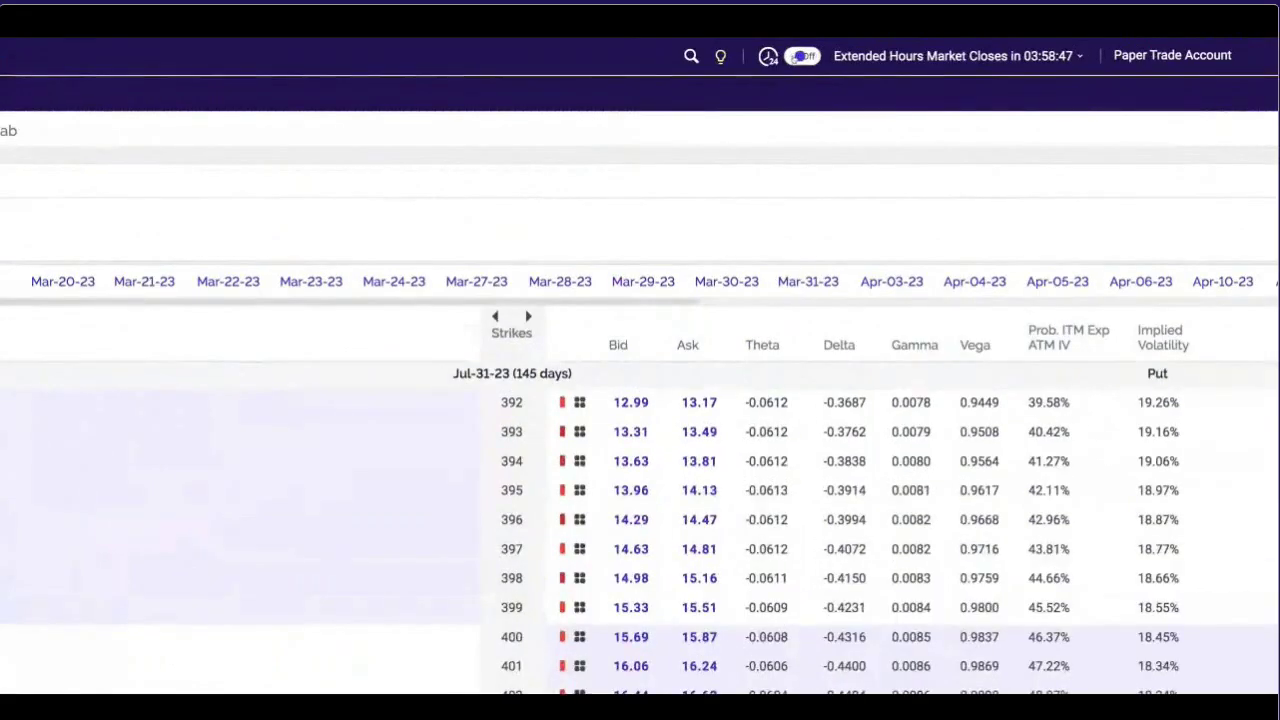
# Turn on extended hours, load the DIS option chain, and remove the Sep23 expiration.
pyautogui.click(802, 56)
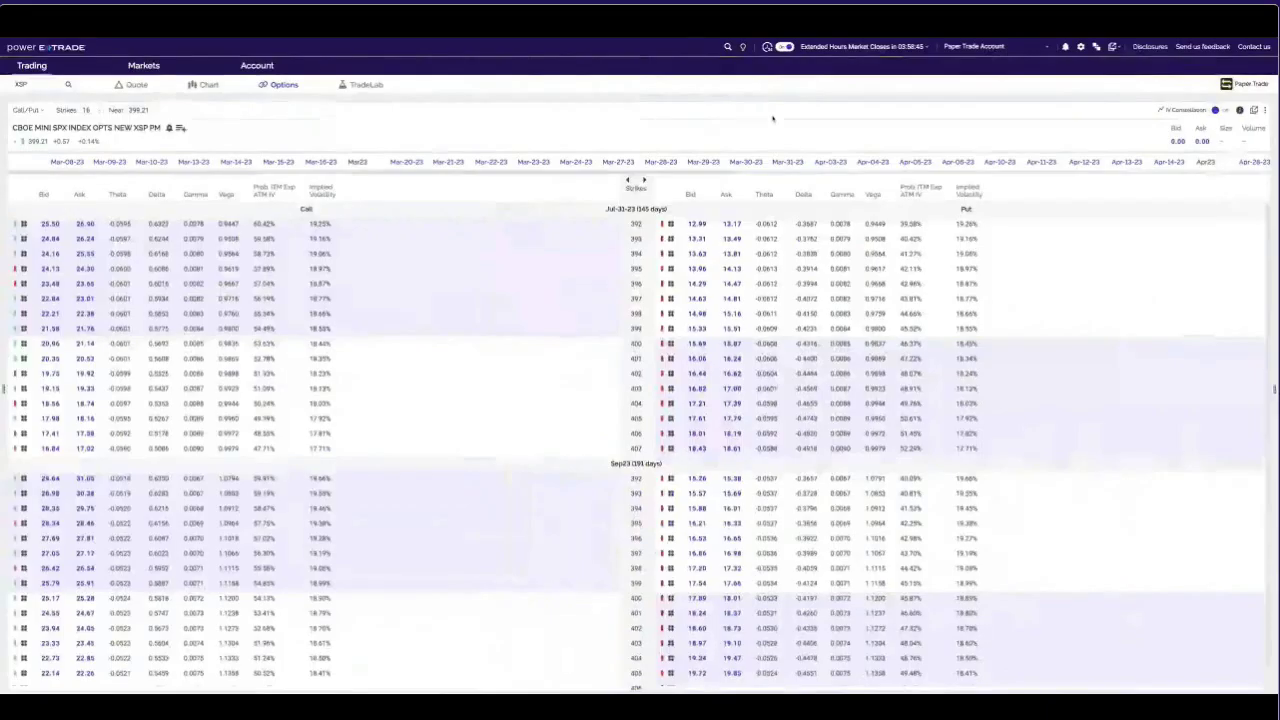
pyautogui.click(20, 84)
pyautogui.write('DIS')
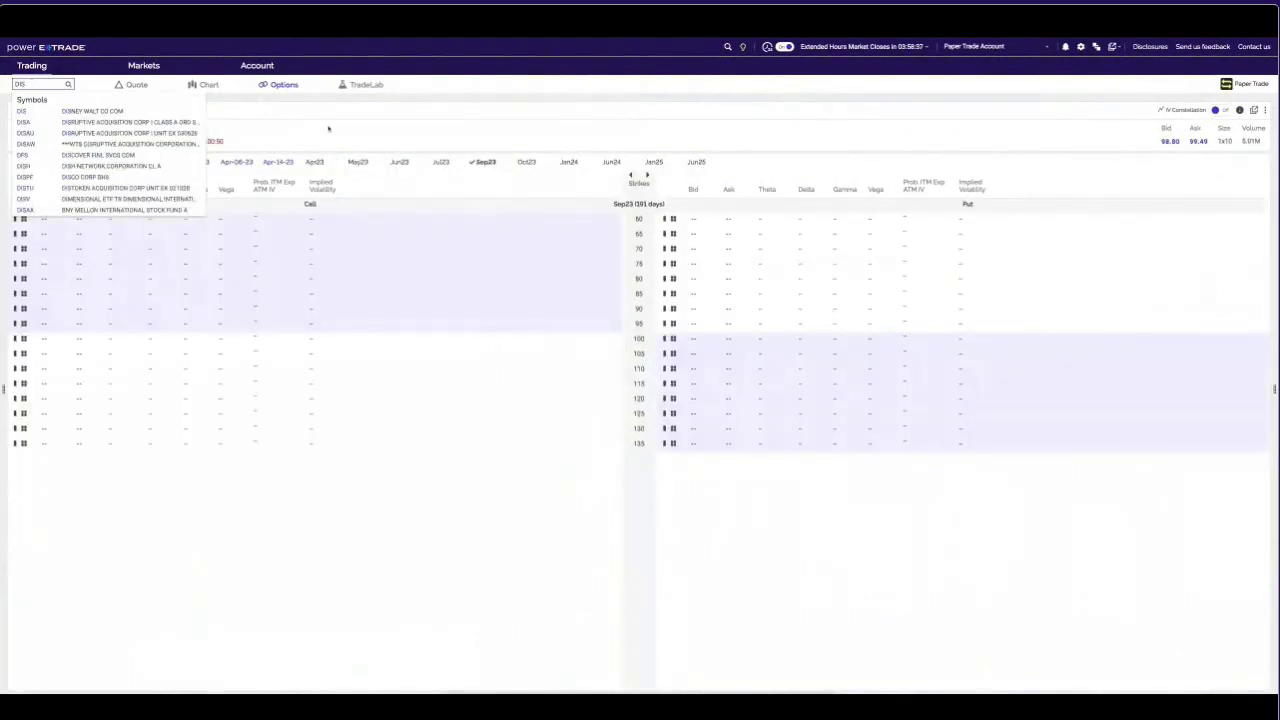
pyautogui.press('Return')
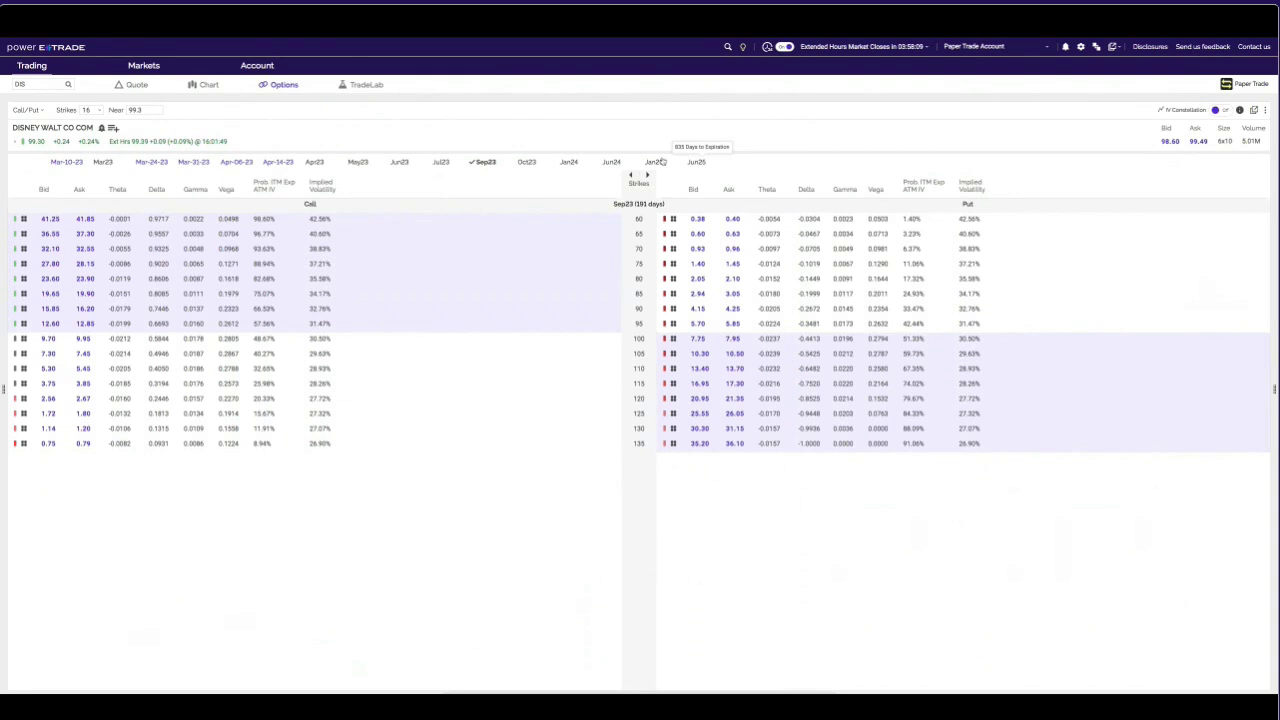
pyautogui.click(484, 161)
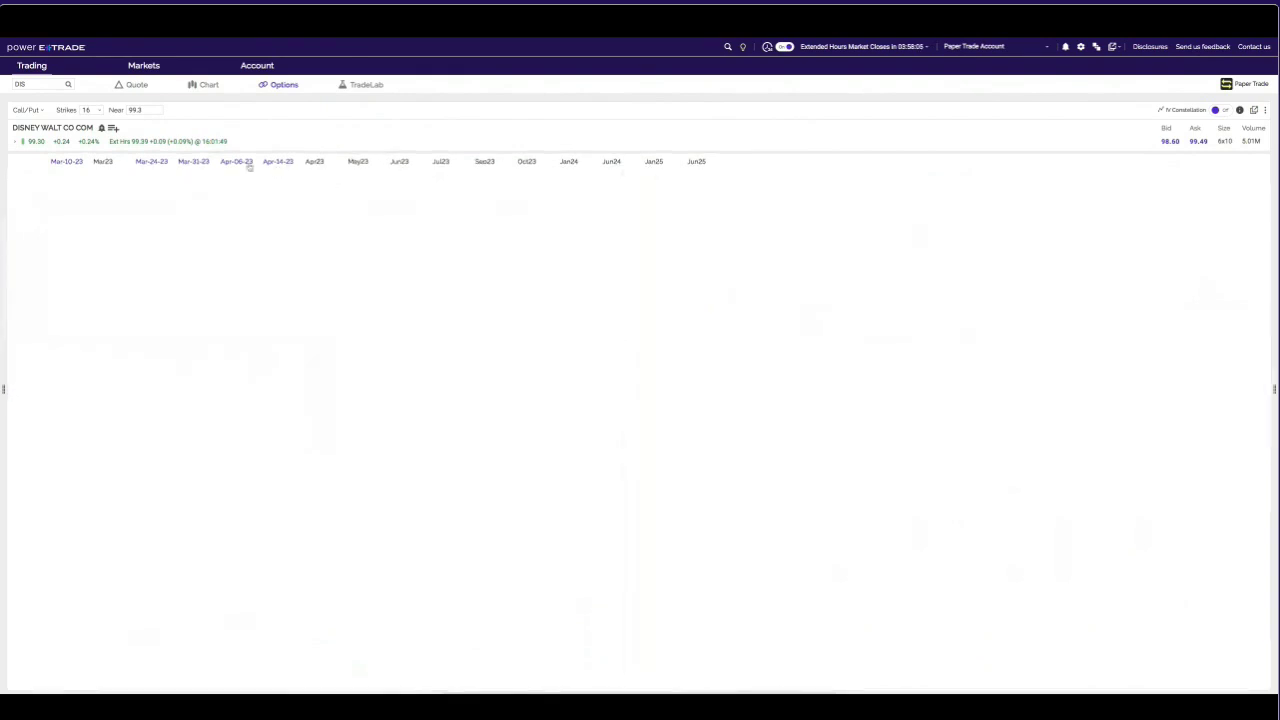
# Show the Apr-14-23 DIS chain and start a buy order for the 95 call.
pyautogui.click(276, 162)
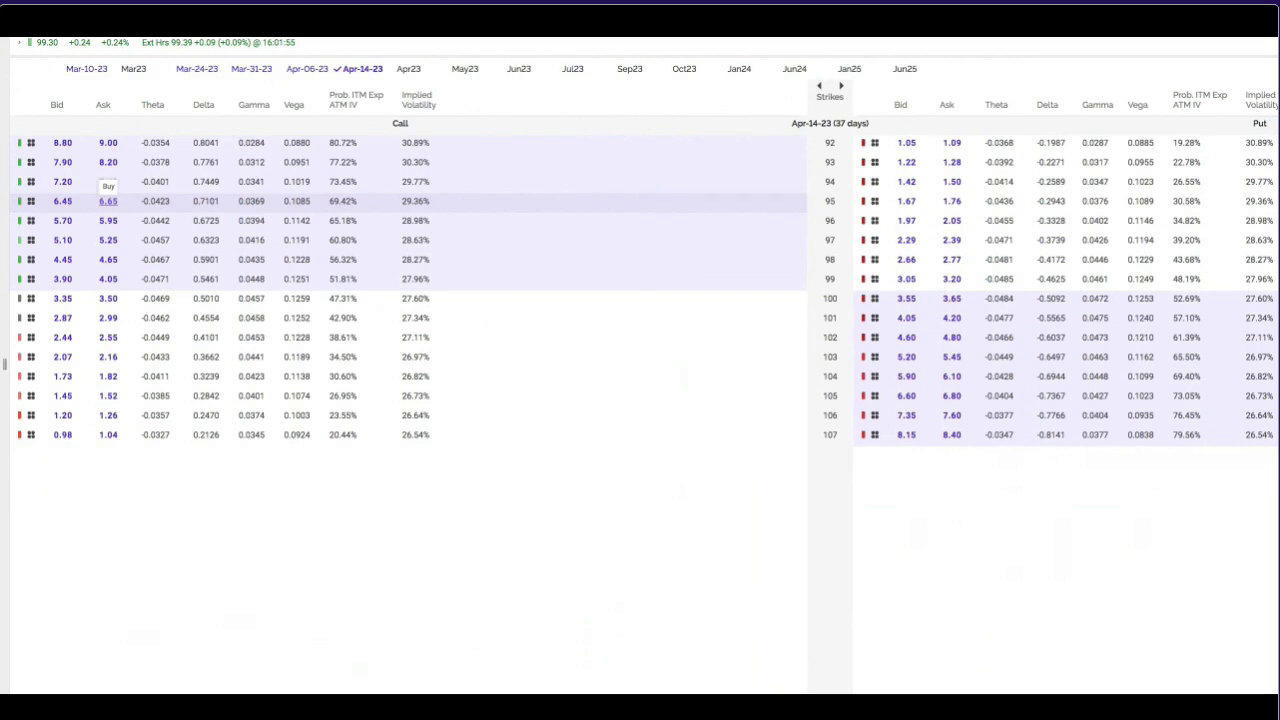
pyautogui.click(108, 201)
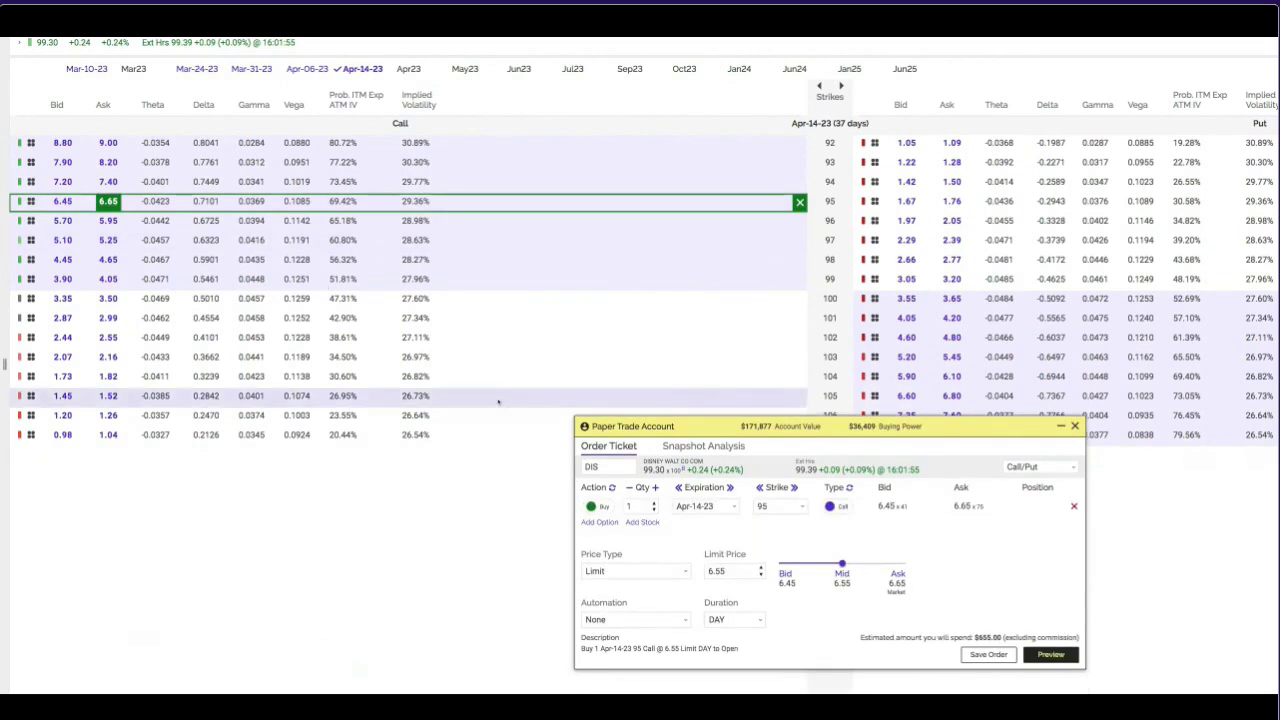
pyautogui.scroll(-1, 715, 431)
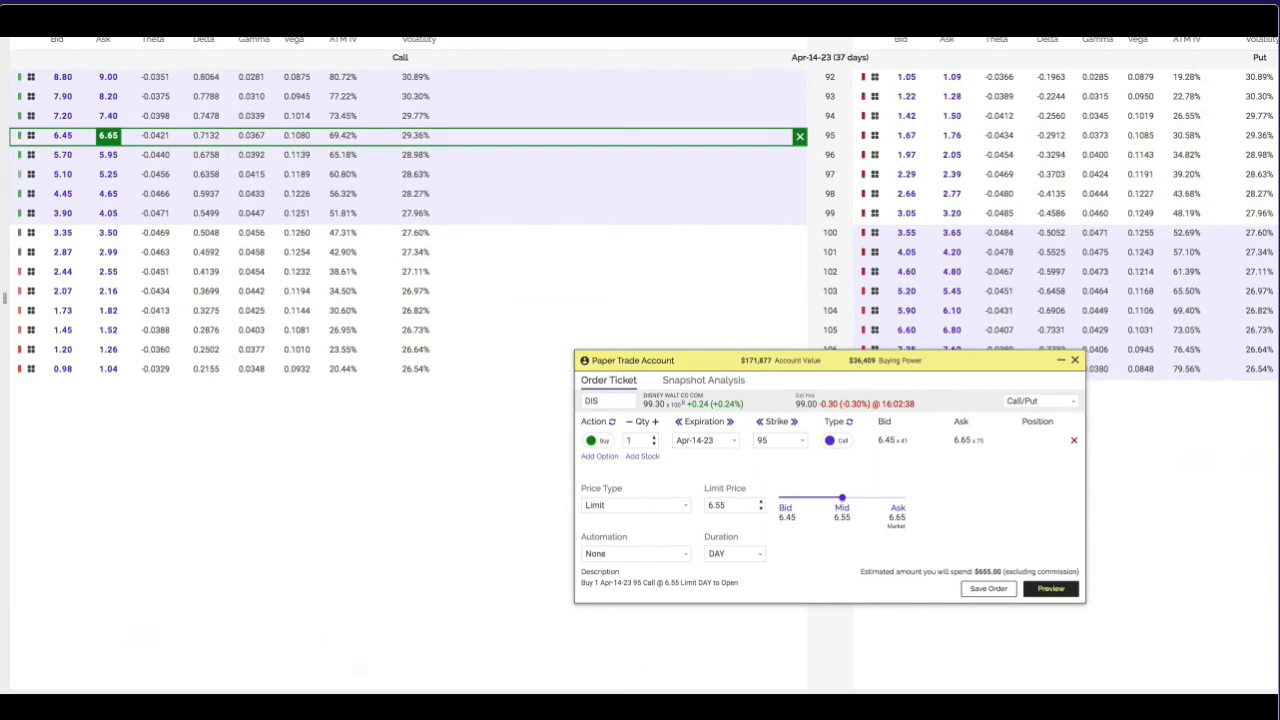
# Make the 95 call a market buy and view its Snapshot Analysis ($665.00 max loss, $101.65 break-even).
pyautogui.click(898, 510)
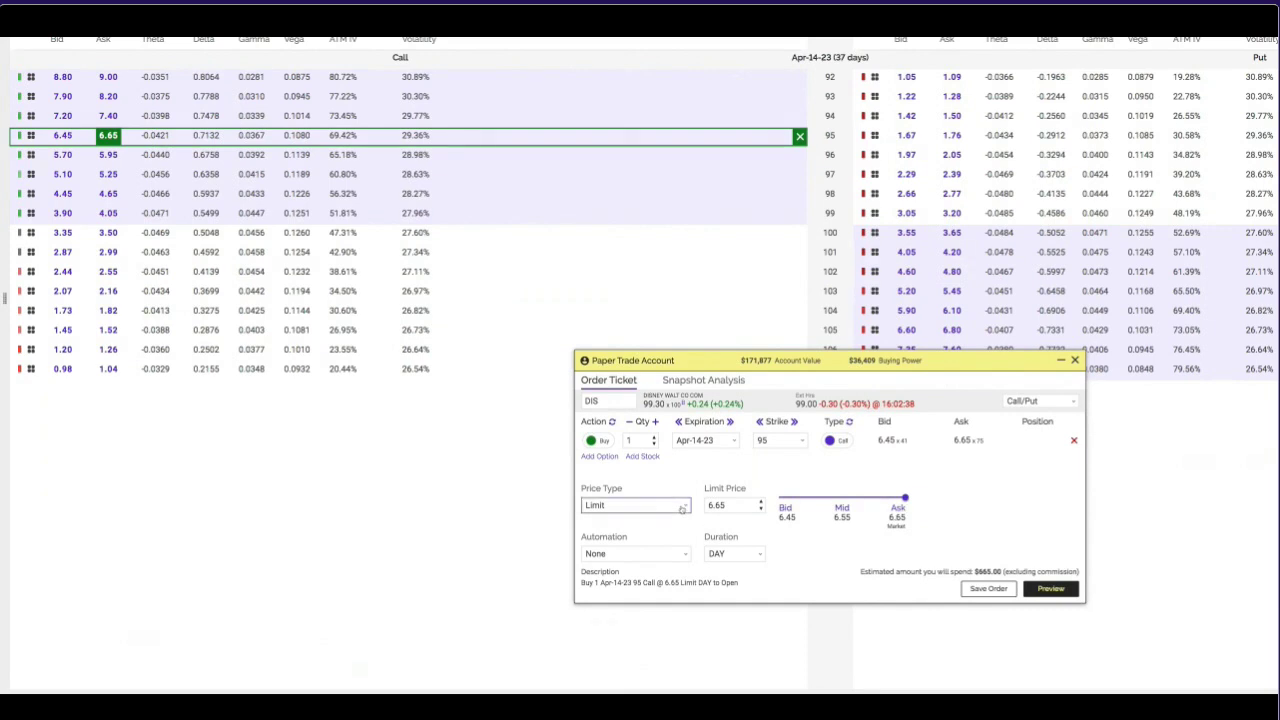
pyautogui.click(681, 507)
pyautogui.click(612, 520)
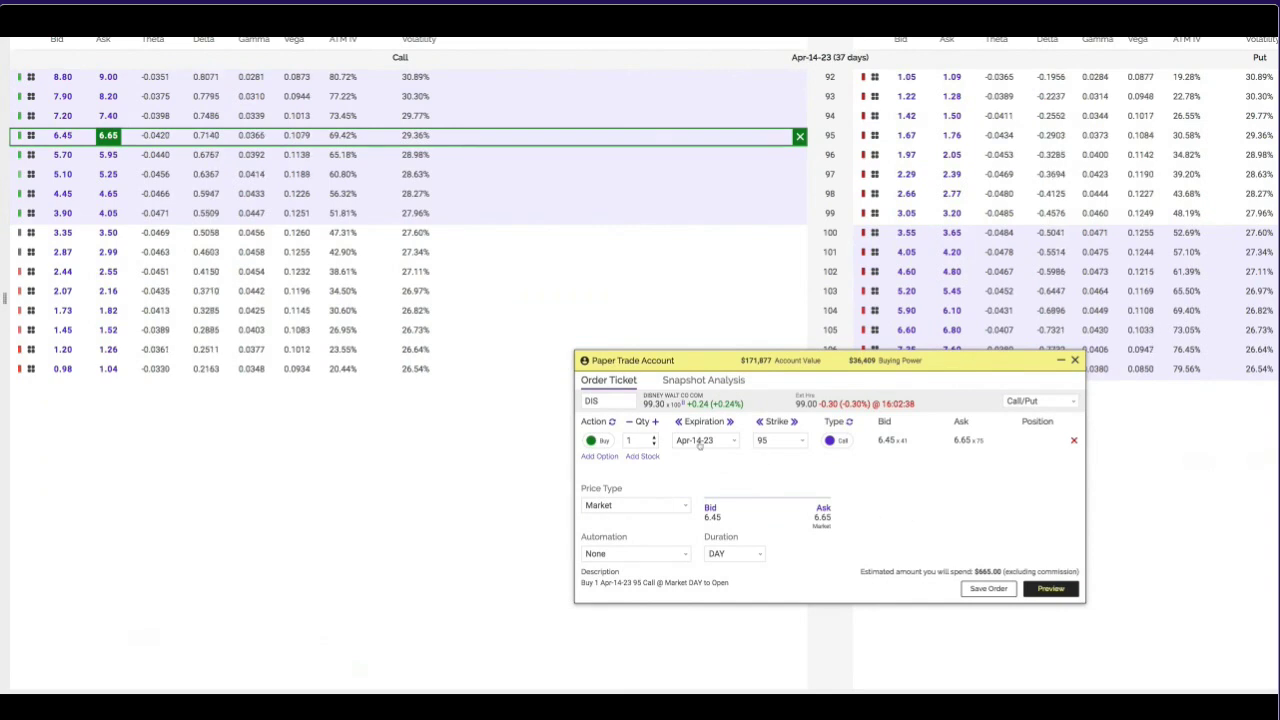
pyautogui.click(718, 381)
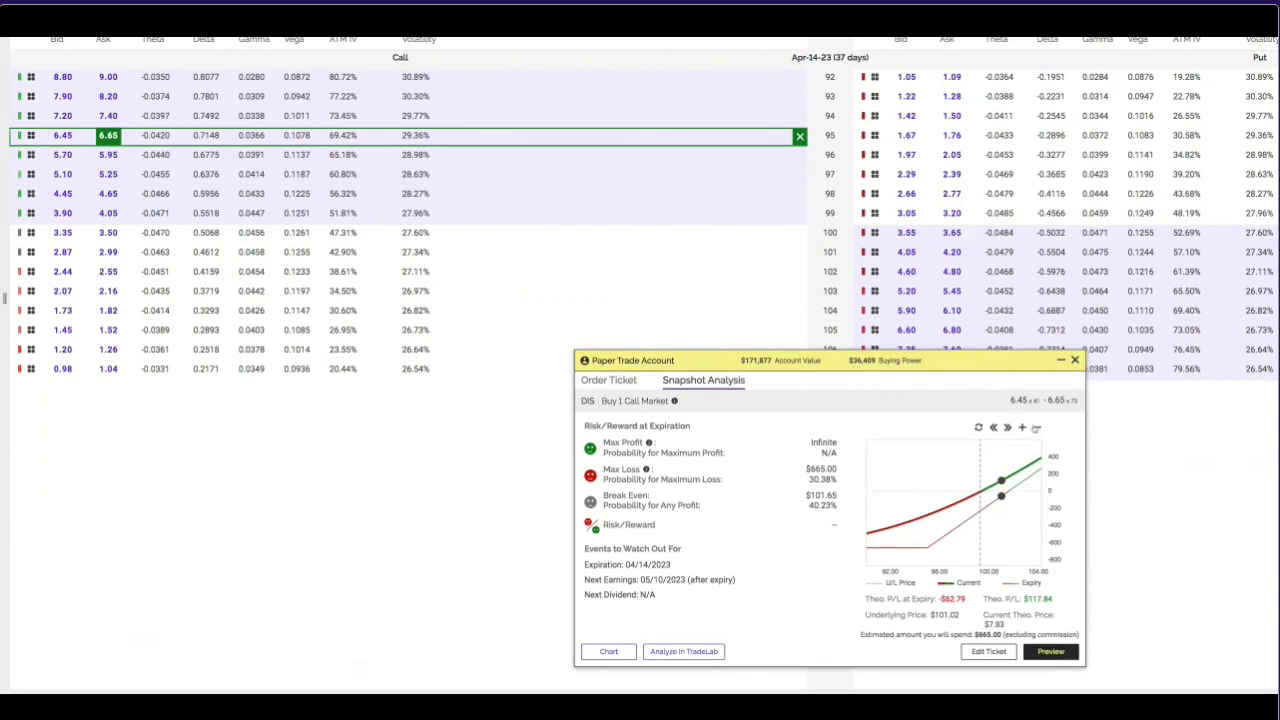
# Zoom the profit/loss chart out twice and preview the 95 call market order.
pyautogui.click(1037, 427)
pyautogui.click(1037, 428)
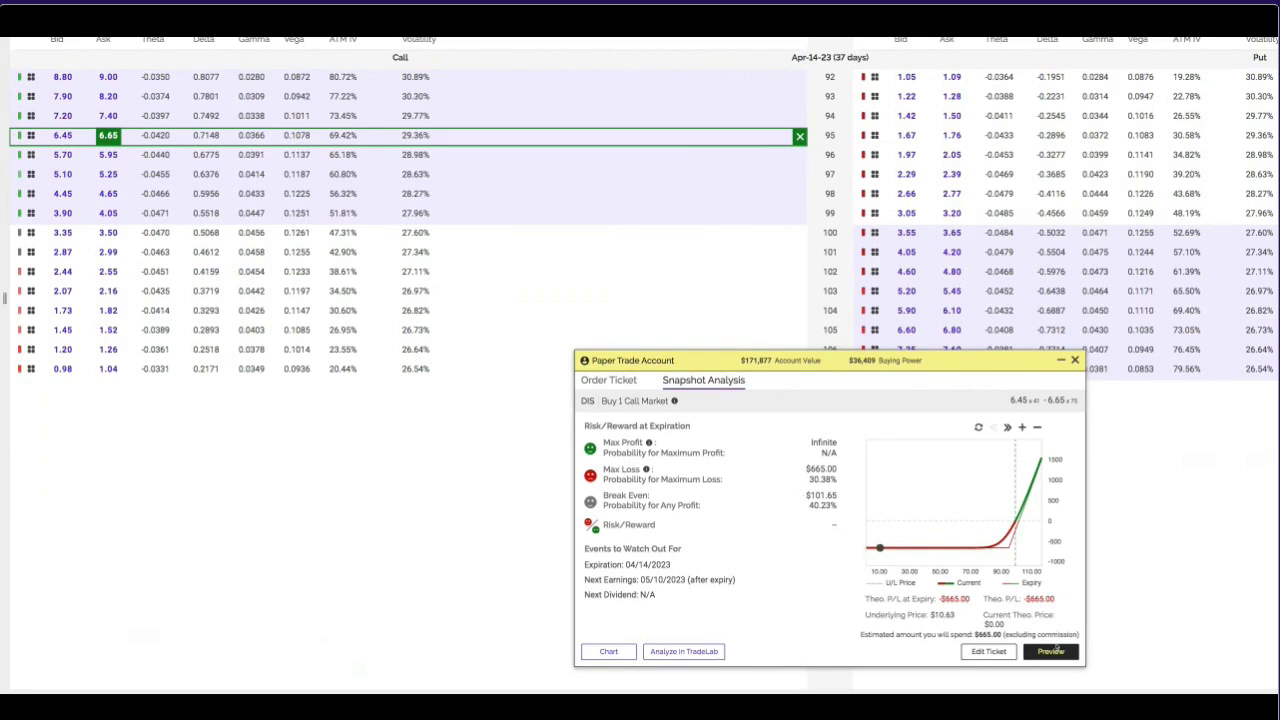
pyautogui.click(1052, 651)
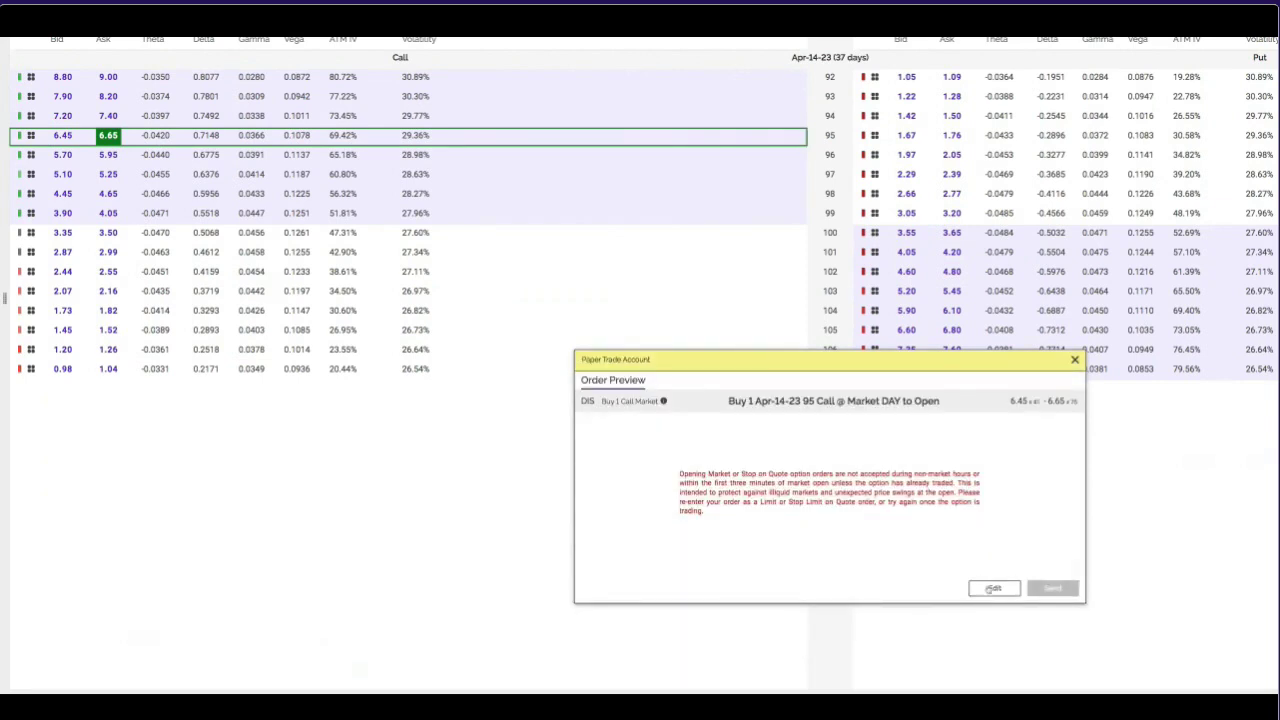
# Change the order back to a 6.65 limit buy, preview it, and send it.
pyautogui.click(992, 589)
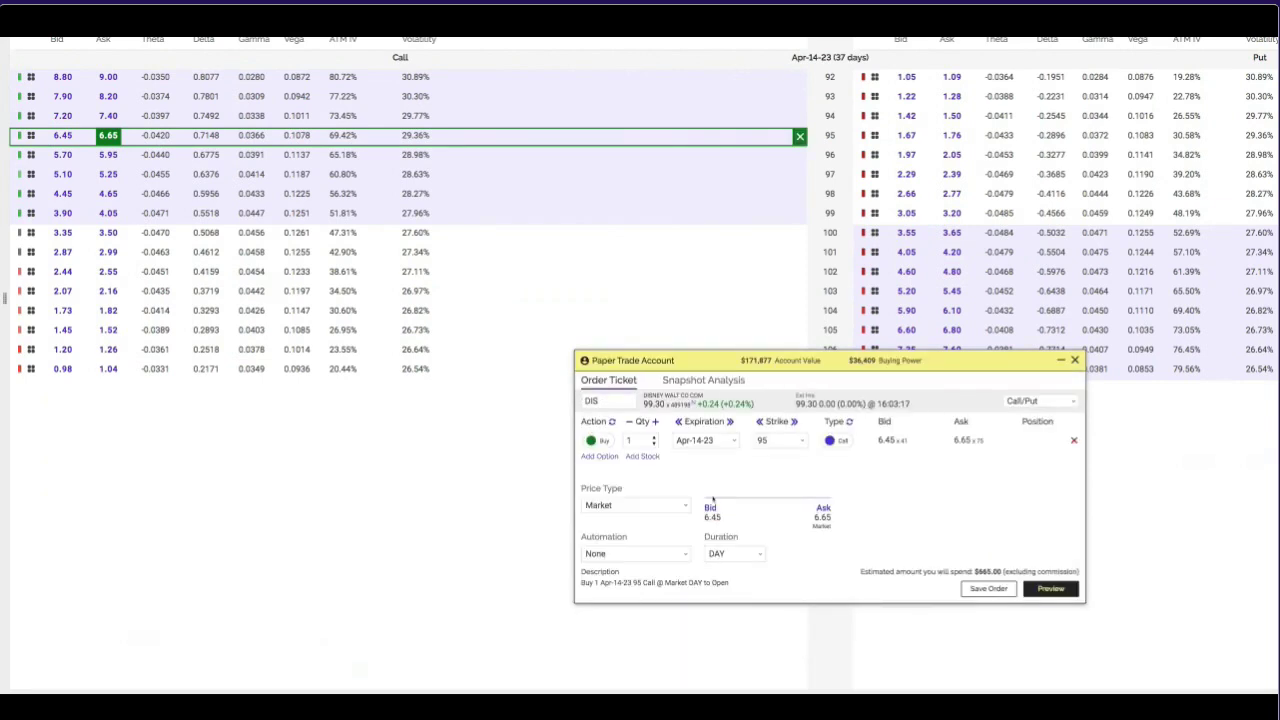
pyautogui.click(636, 505)
pyautogui.click(640, 535)
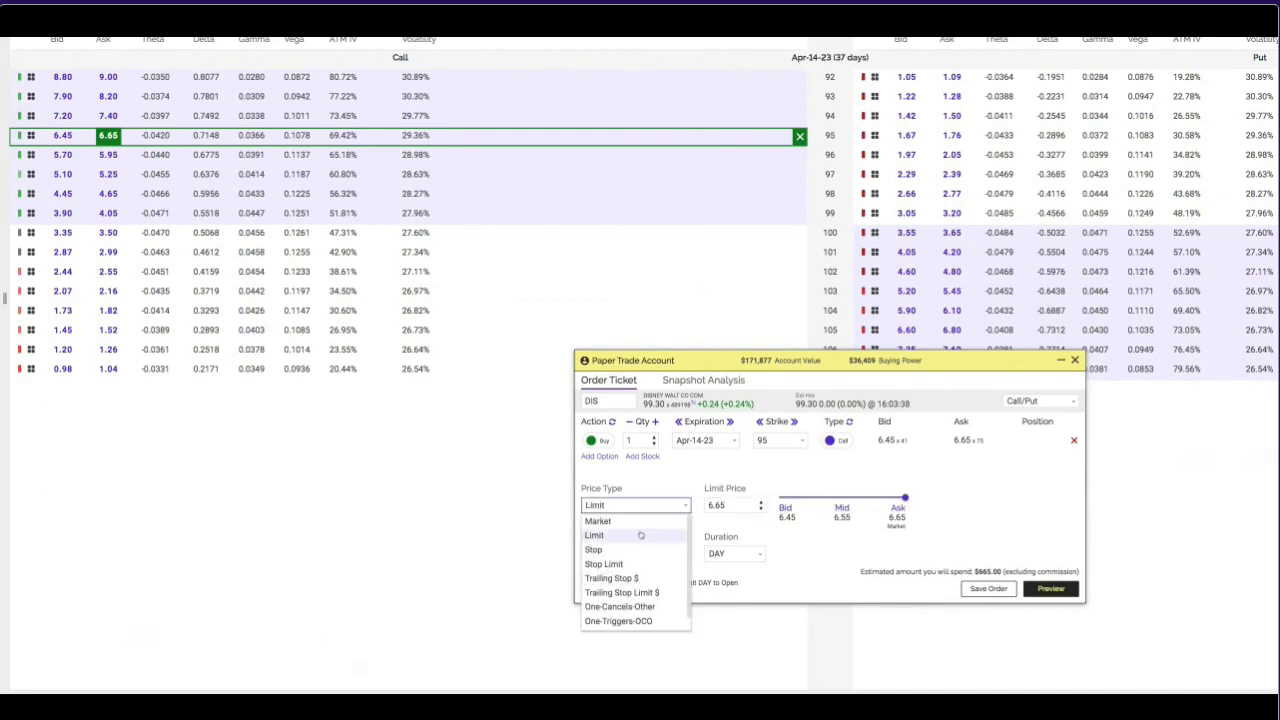
pyautogui.click(1040, 591)
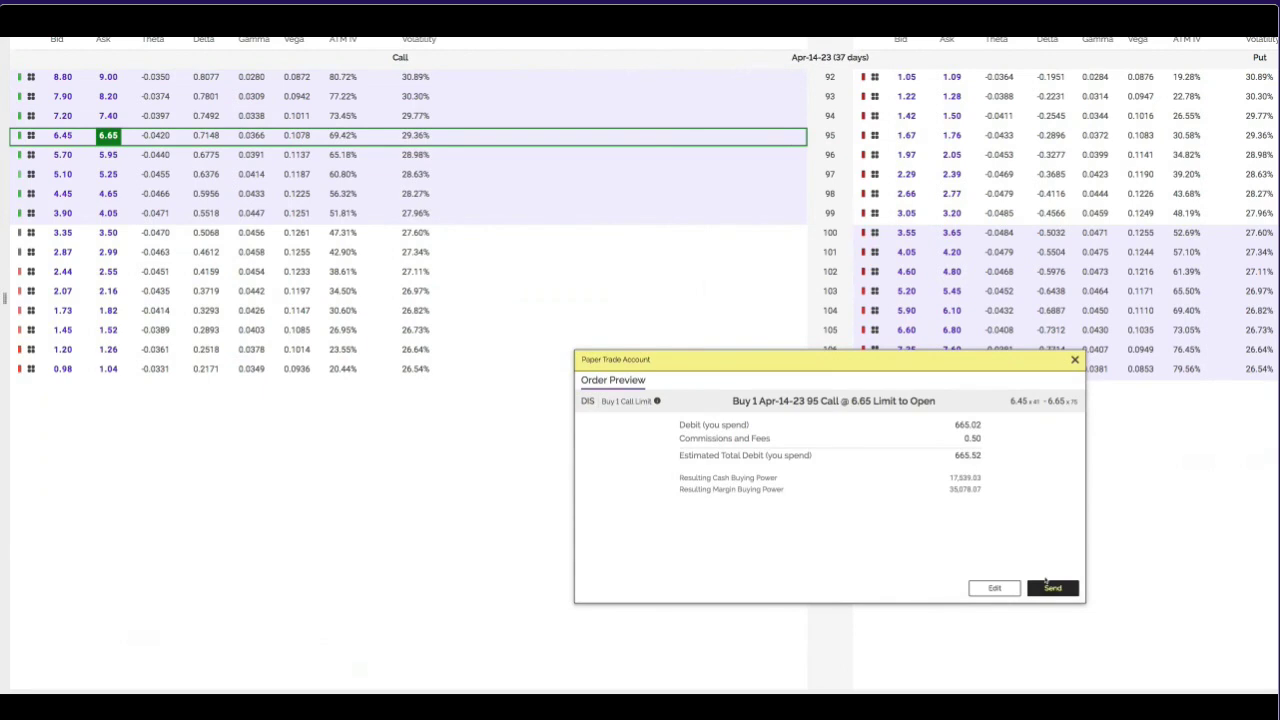
pyautogui.click(1048, 587)
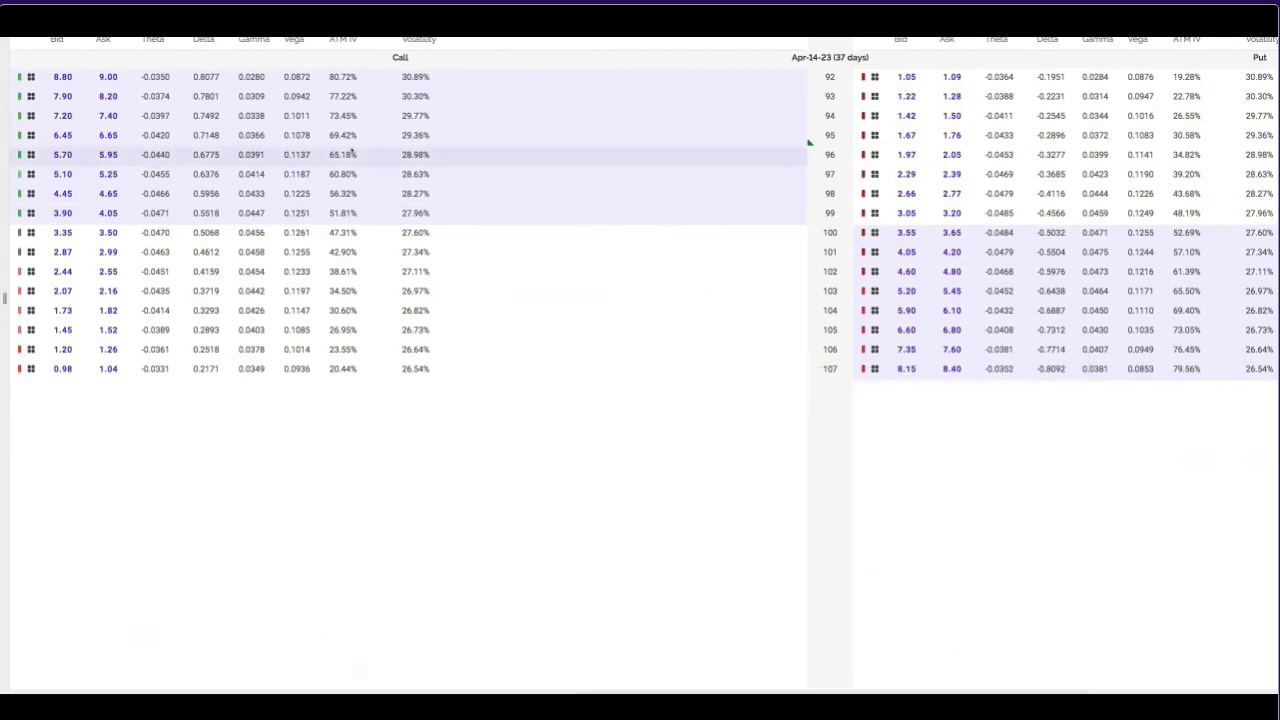
# In Portfolio Analysis, expand the new DIS Apr-14-23 $95 call position.
pyautogui.scroll(4, 352, 150)
pyautogui.moveTo(320, 76)
pyautogui.click(336, 115)
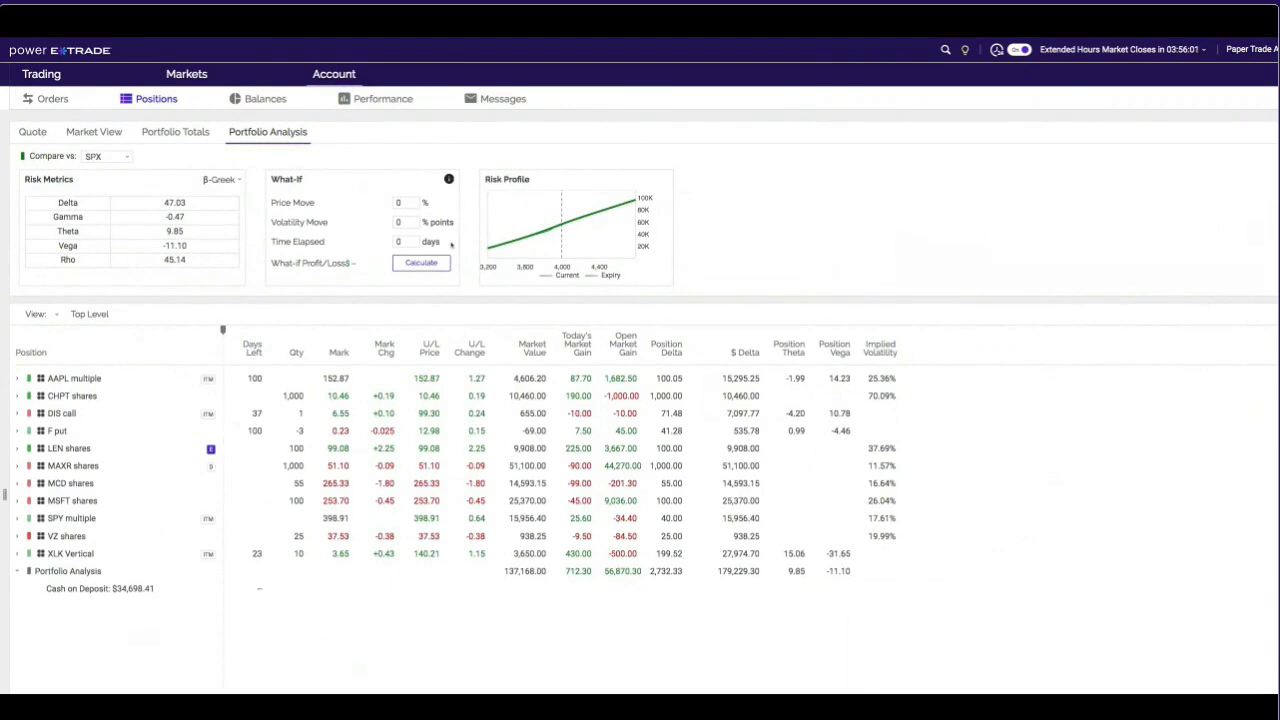
pyautogui.click(81, 411)
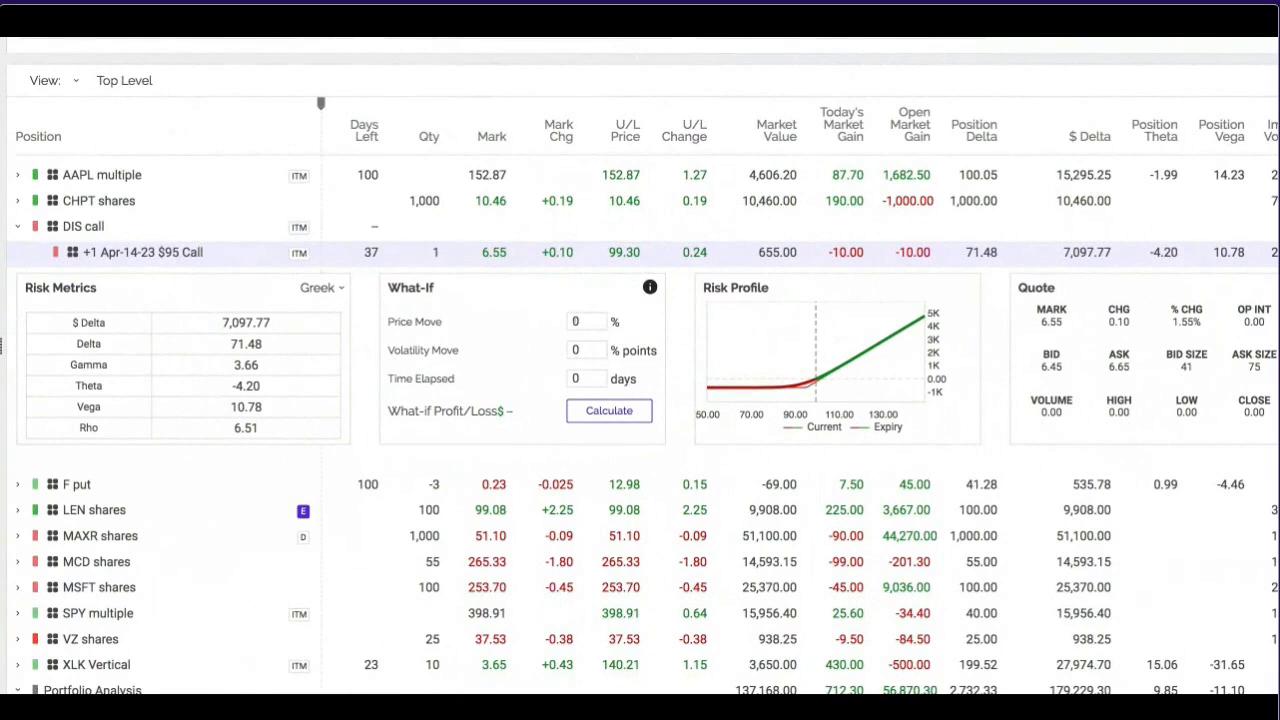
# Run the $95 call's what-if with price move 5, volatility move -3, 10 days elapsed.
pyautogui.click(577, 321)
pyautogui.press('BackSpace')
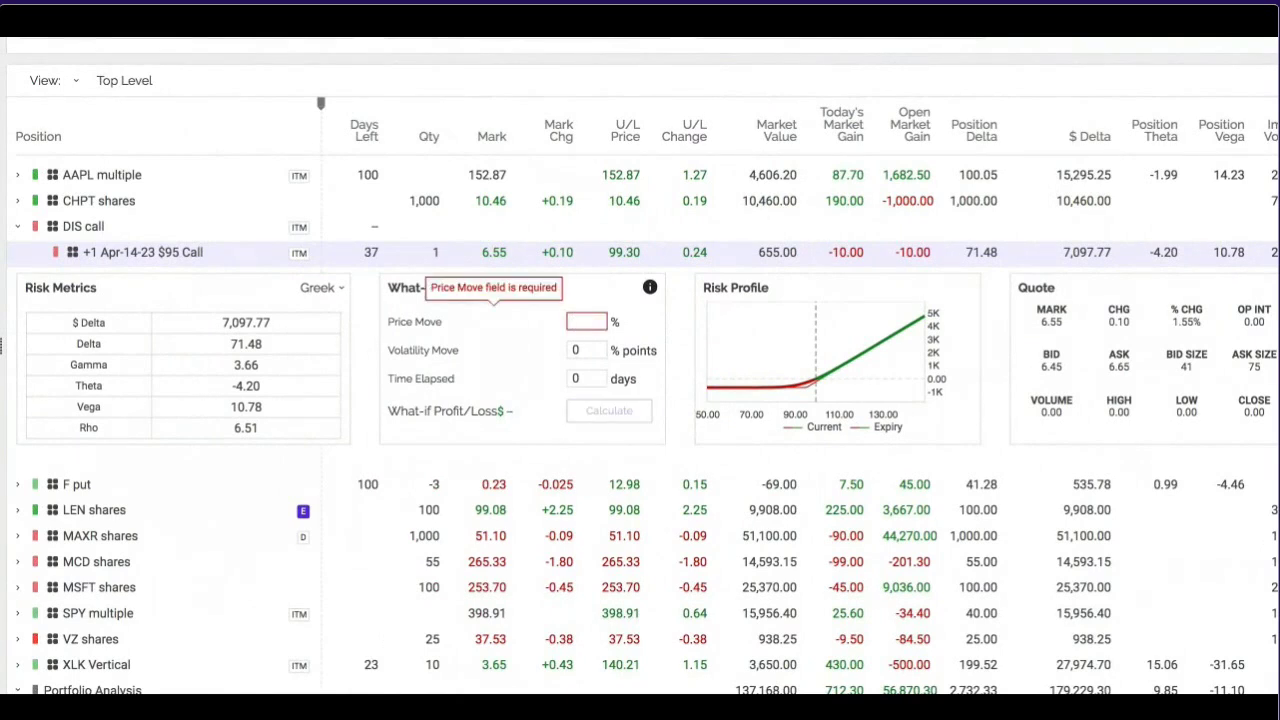
pyautogui.write('5')
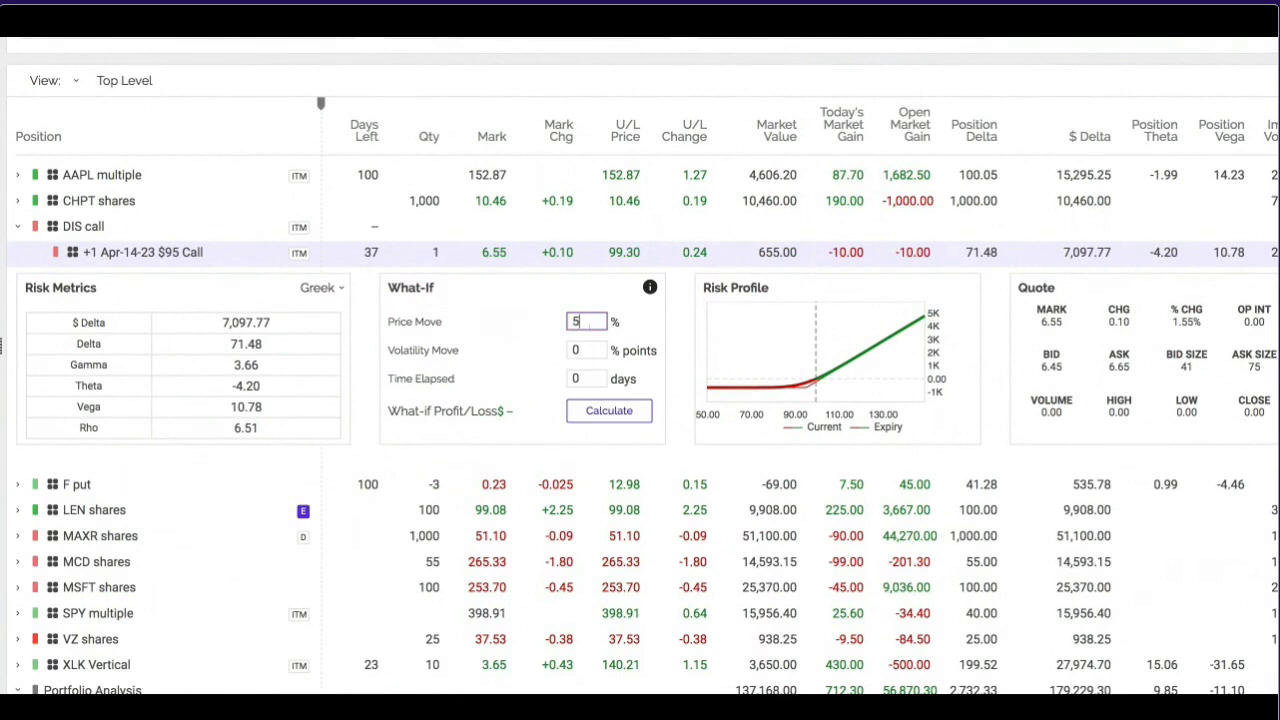
pyautogui.click(580, 350)
pyautogui.press('BackSpace')
pyautogui.write('-5')
pyautogui.press('BackSpace')
pyautogui.write('3')
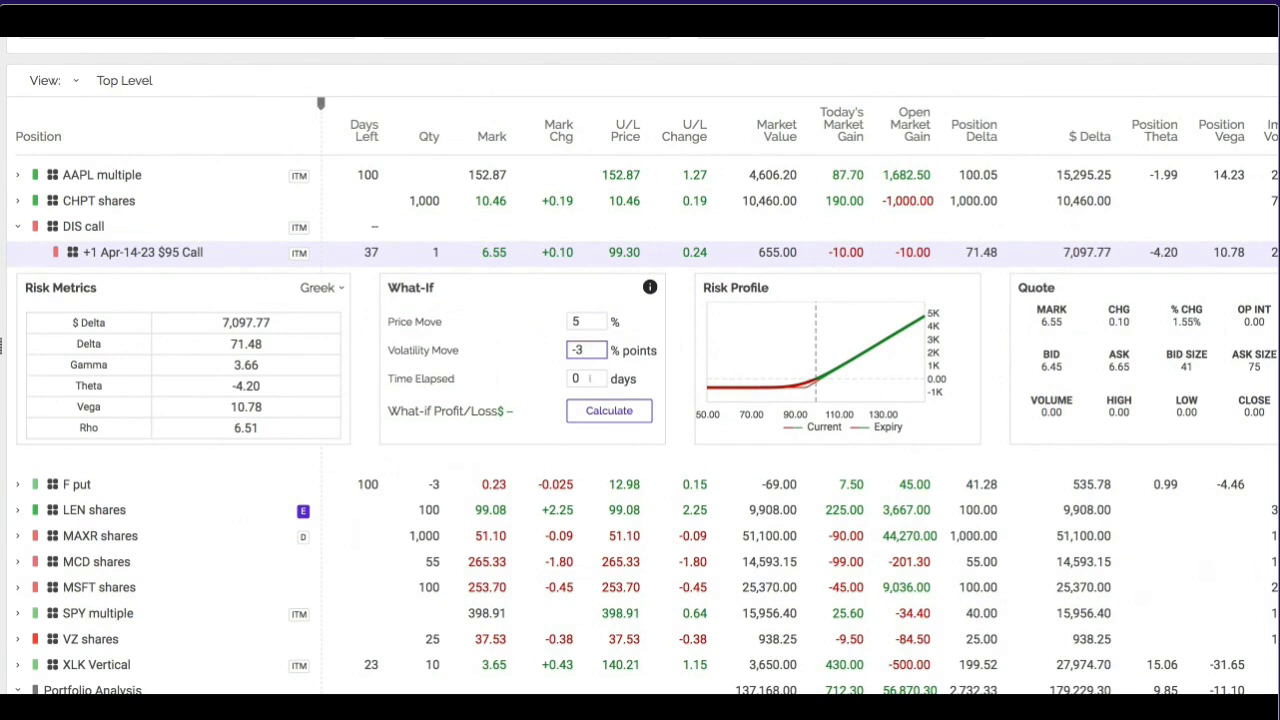
pyautogui.press('Tab')
pyautogui.write('10')
pyautogui.click(598, 414)
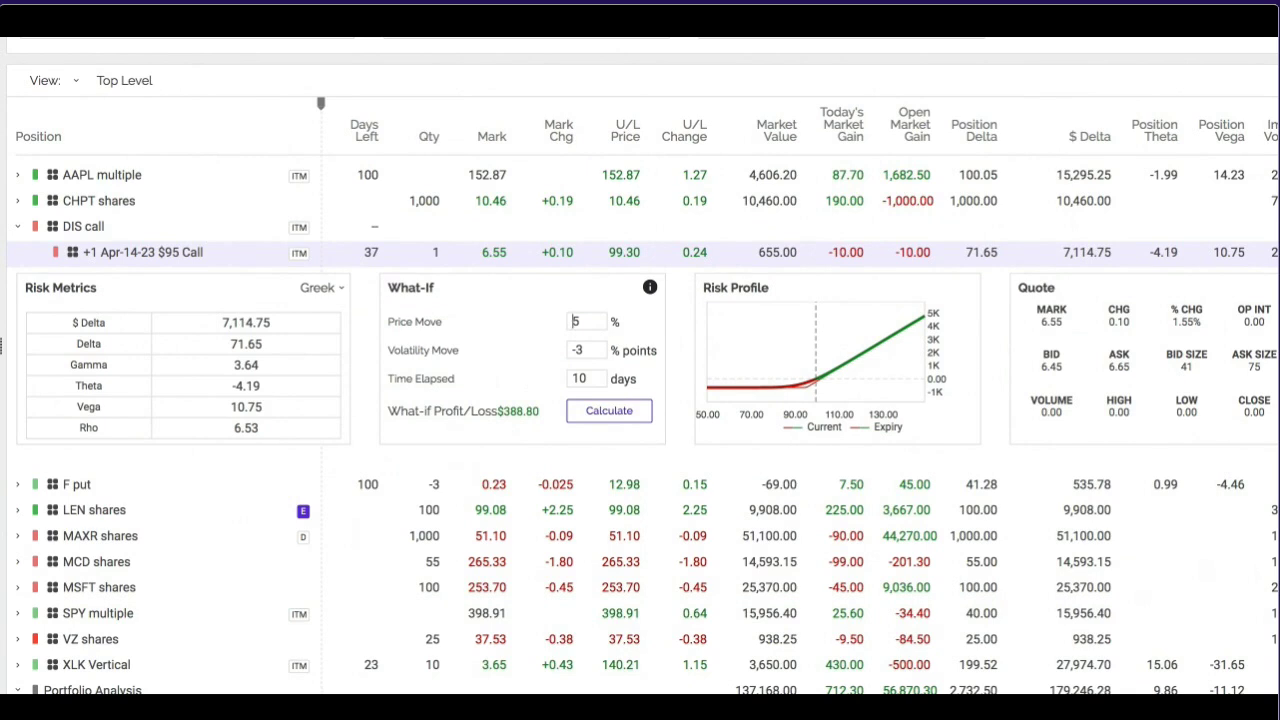
# Recalculate the call's what-if with price move -5 and volatility move 3.
pyautogui.click(574, 321)
pyautogui.write('-')
pyautogui.click(576, 350)
pyautogui.click(607, 417)
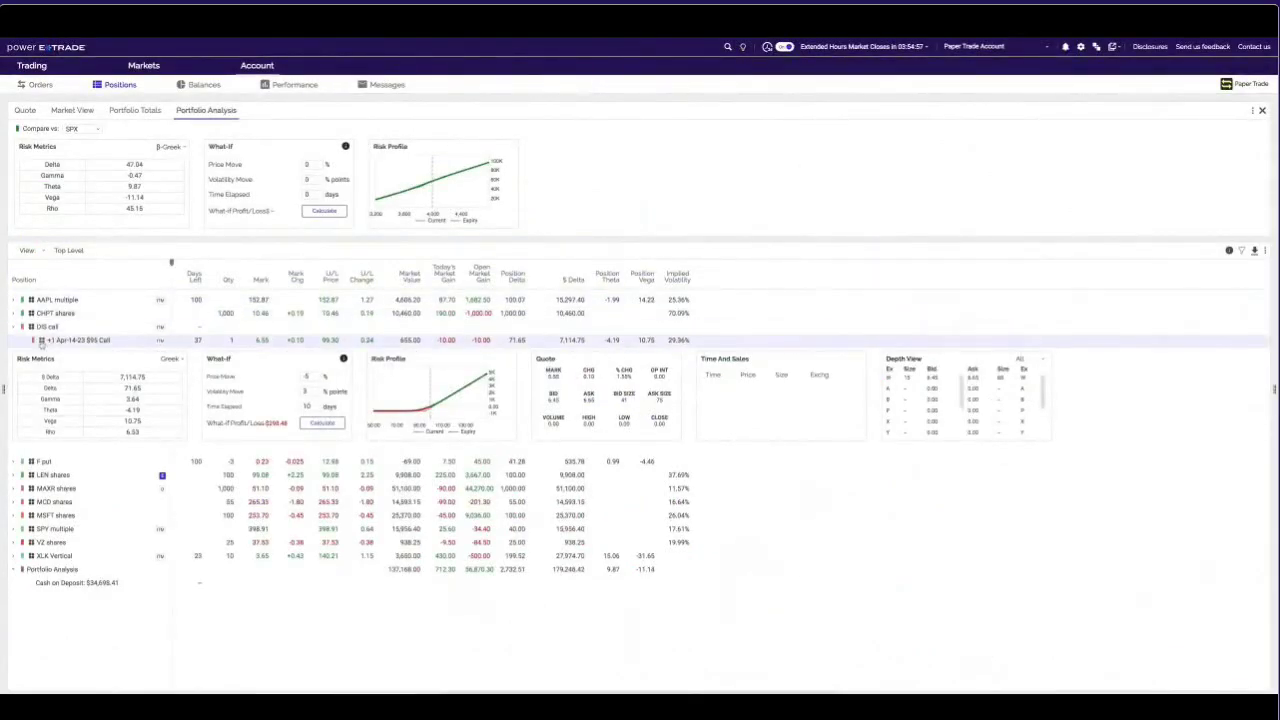
# Collapse the call's panel and run a portfolio what-if with price 5, volatility -3, 10 days.
pyautogui.click(41, 341)
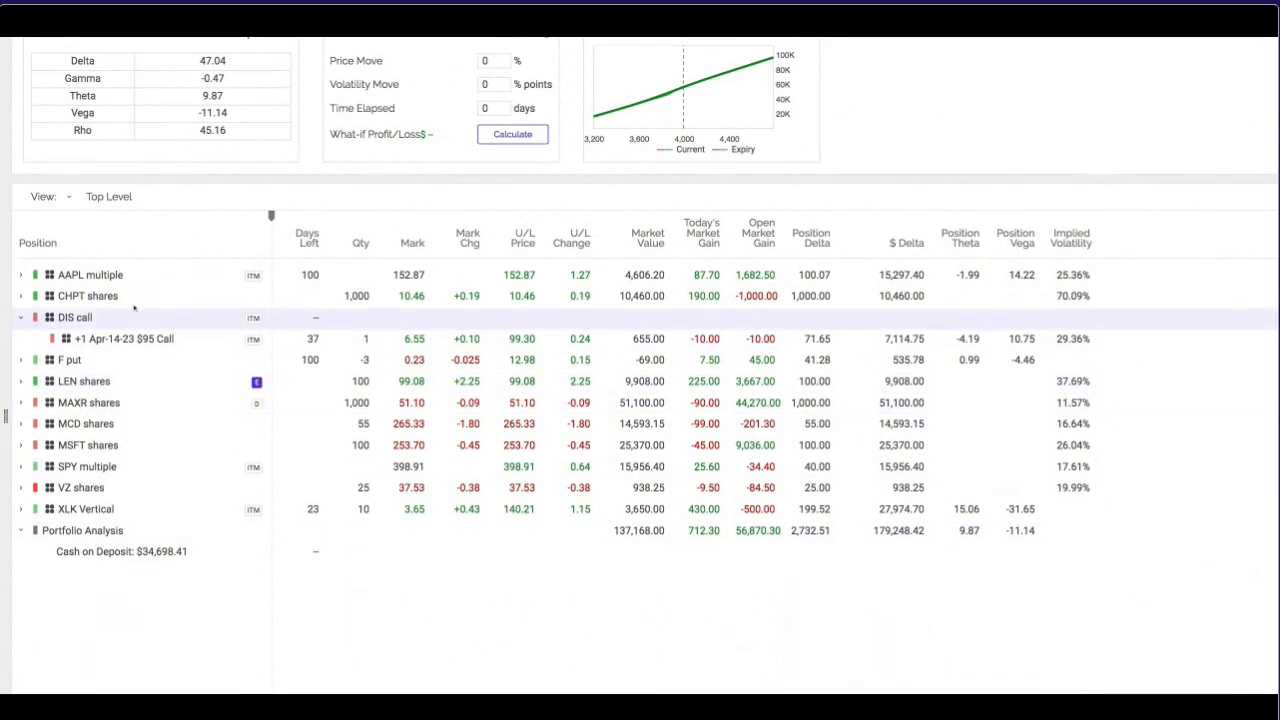
pyautogui.scroll(1, 377, 148)
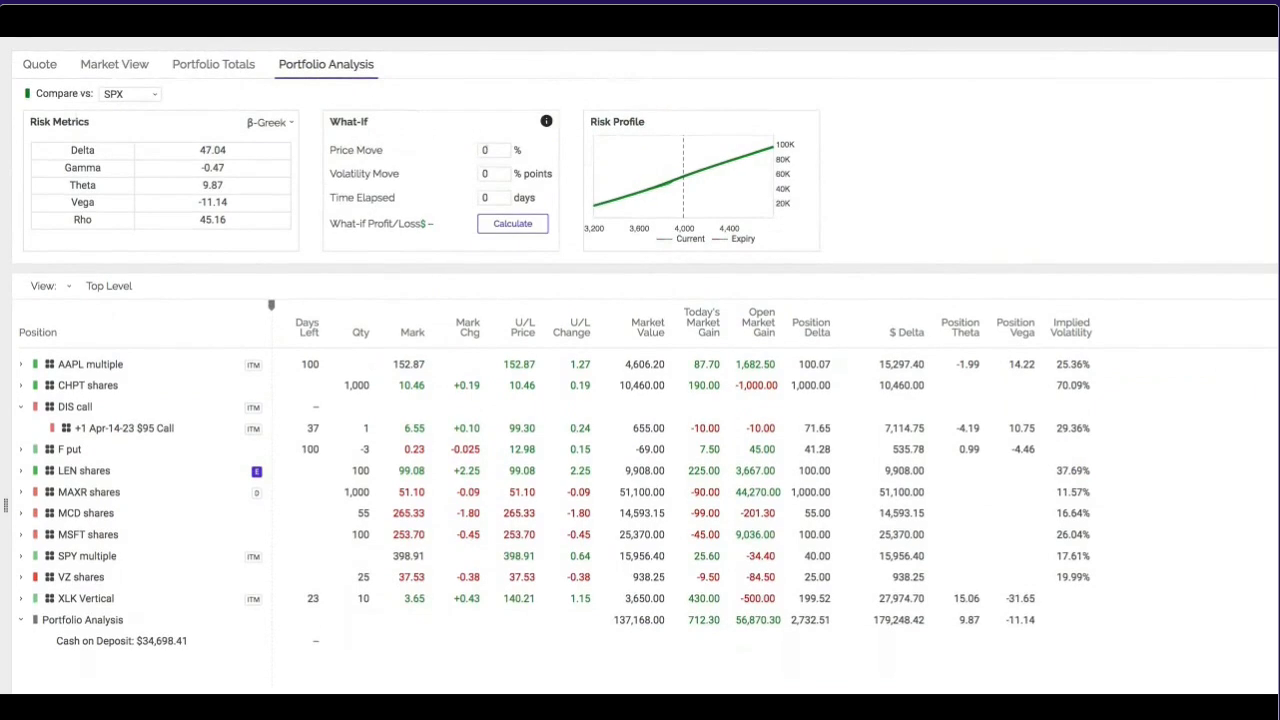
pyautogui.click(485, 150)
pyautogui.press('BackSpace')
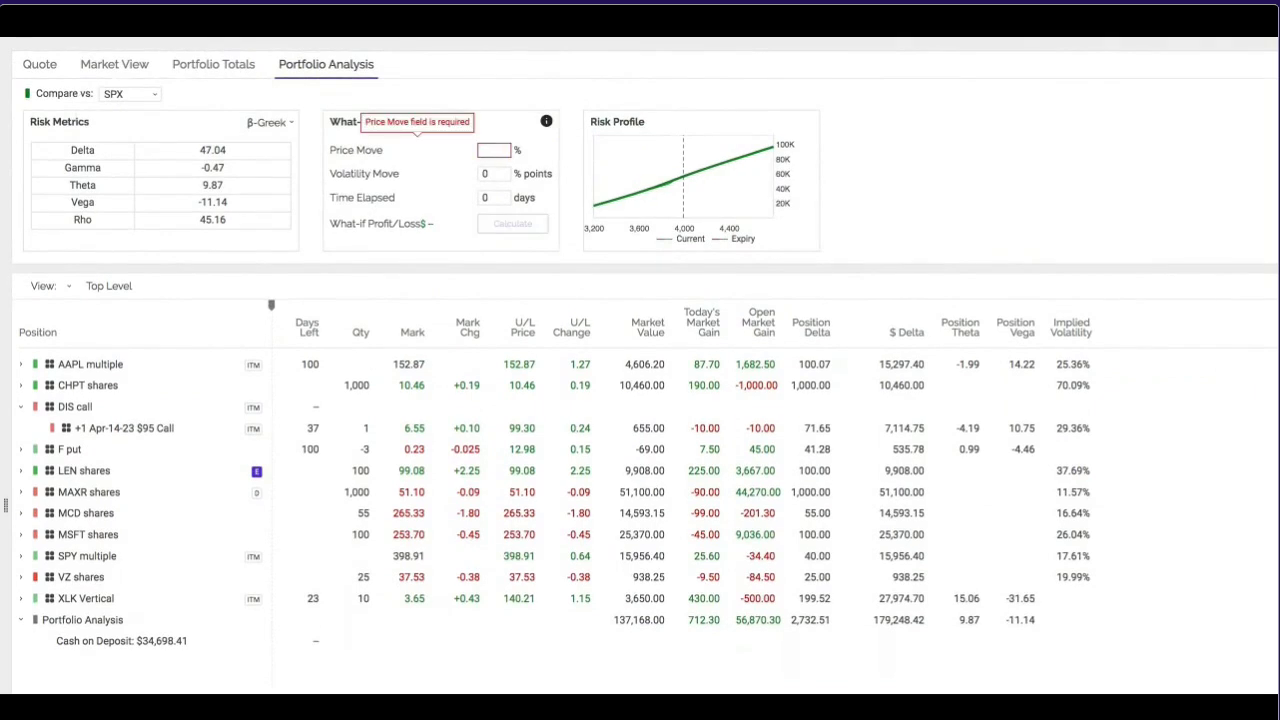
pyautogui.write('5')
pyautogui.click(487, 173)
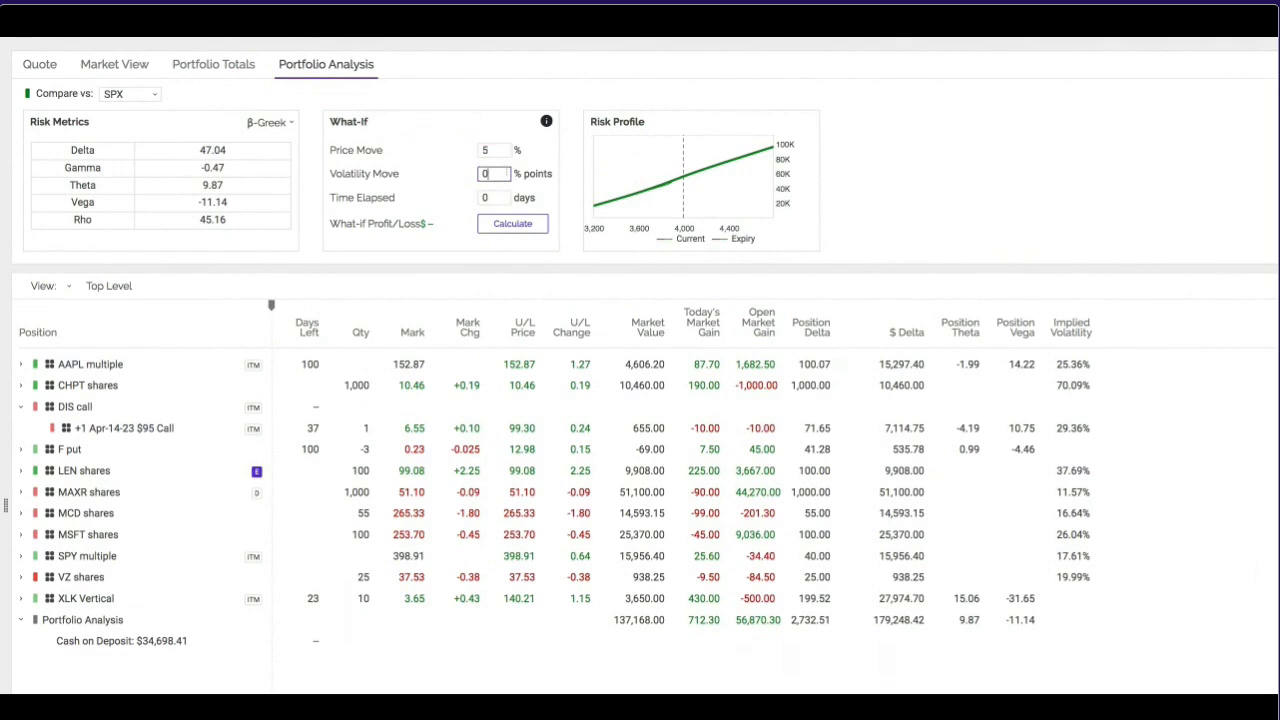
pyautogui.press('BackSpace')
pyautogui.write('0')
pyautogui.write('3')
pyautogui.press('BackSpace')
pyautogui.press('BackSpace')
pyautogui.write('-3')
pyautogui.click(498, 197)
pyautogui.press('BackSpace')
pyautogui.write('10')
pyautogui.click(517, 223)
# Recalculate the portfolio what-if with price move -5 and volatility move 3, showing -$11,549.49.
pyautogui.click(484, 150)
pyautogui.write('-')
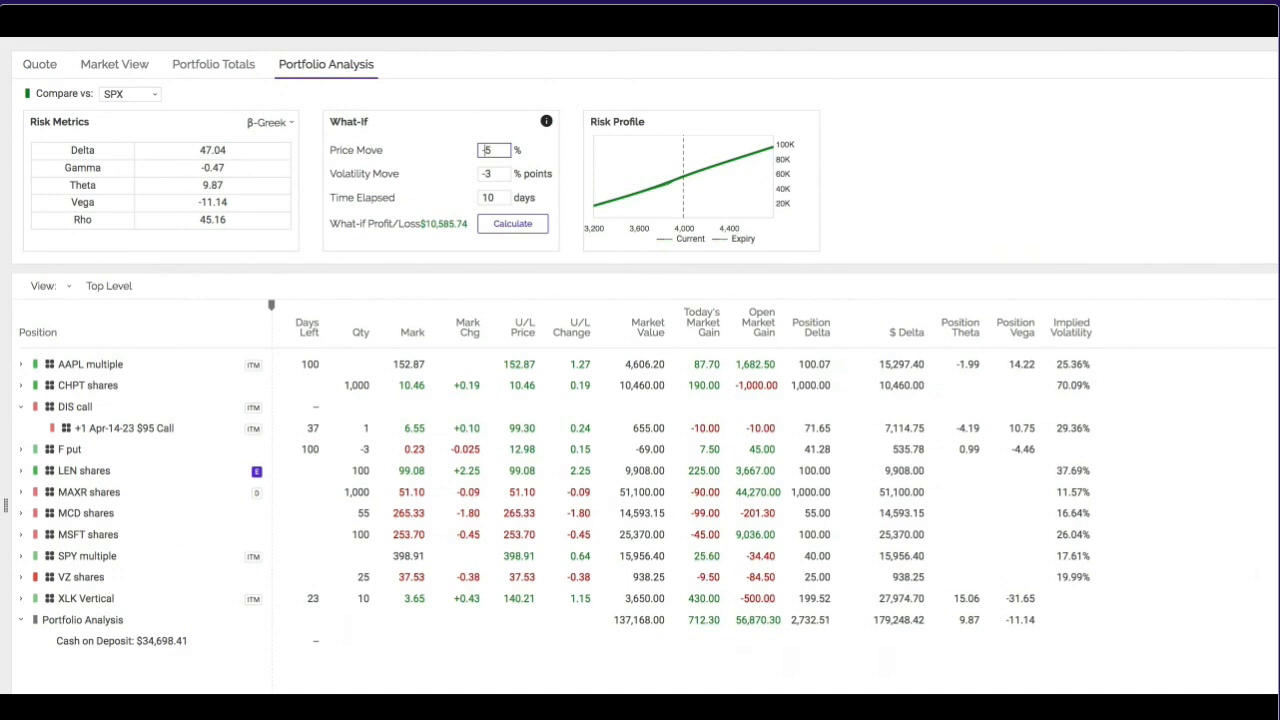
pyautogui.click(484, 173)
pyautogui.press('BackSpace')
pyautogui.click(512, 224)
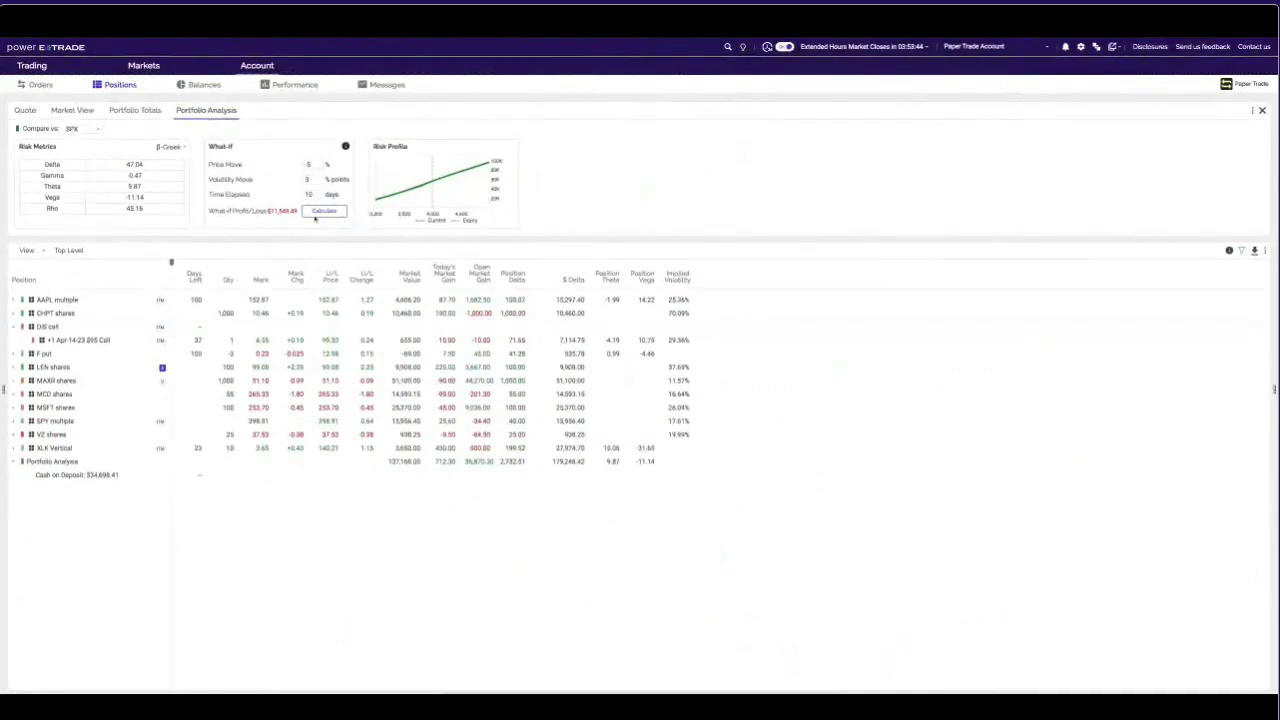
pyautogui.click(78, 300)
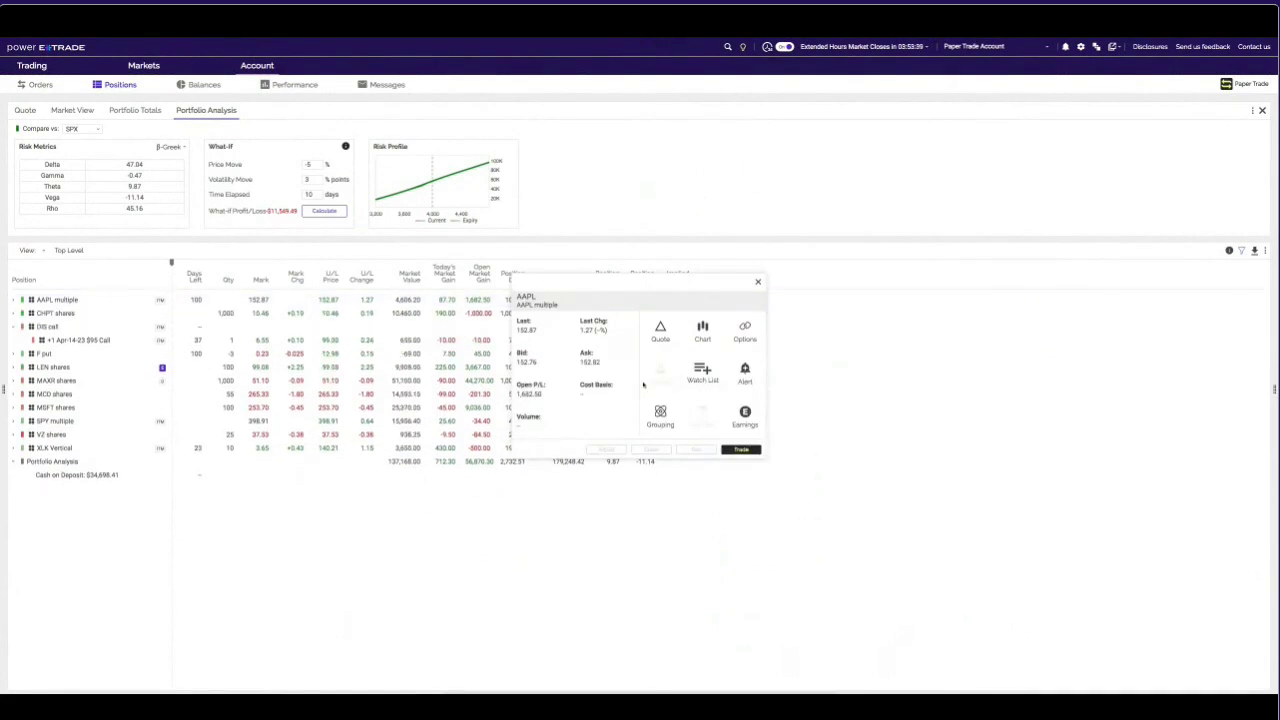
pyautogui.click(740, 450)
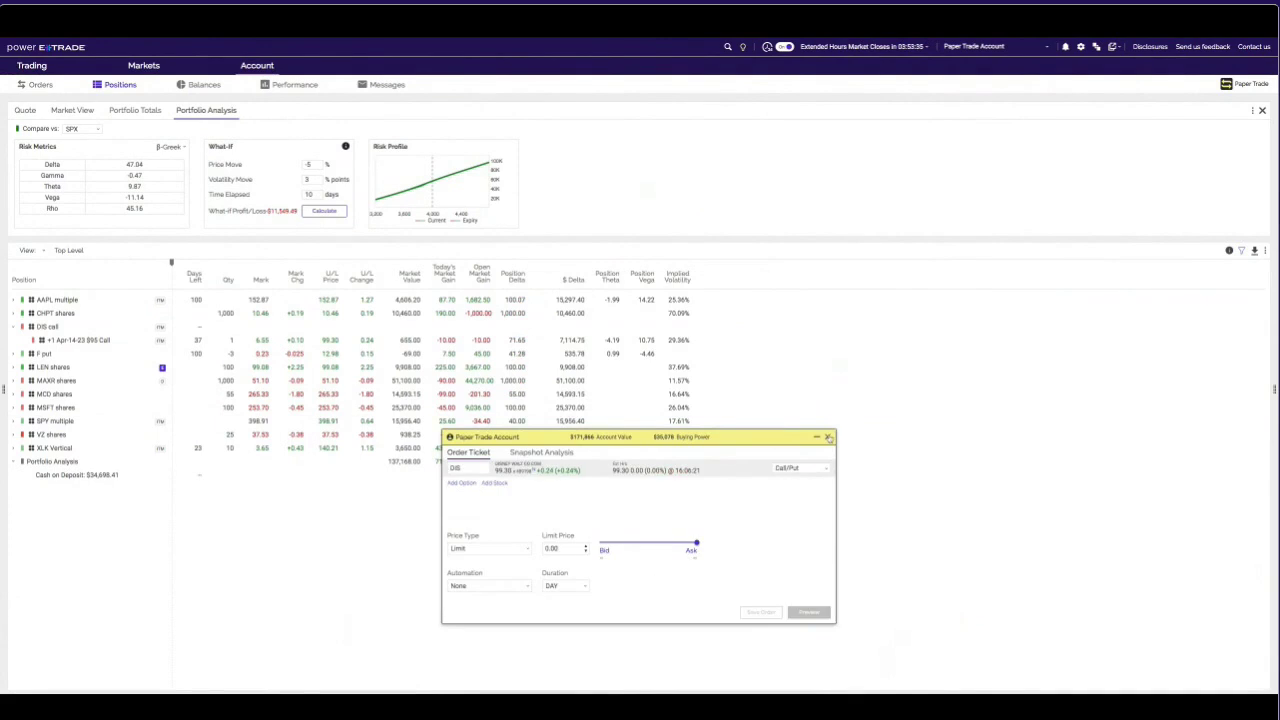
pyautogui.click(828, 438)
pyautogui.moveTo(835, 374)
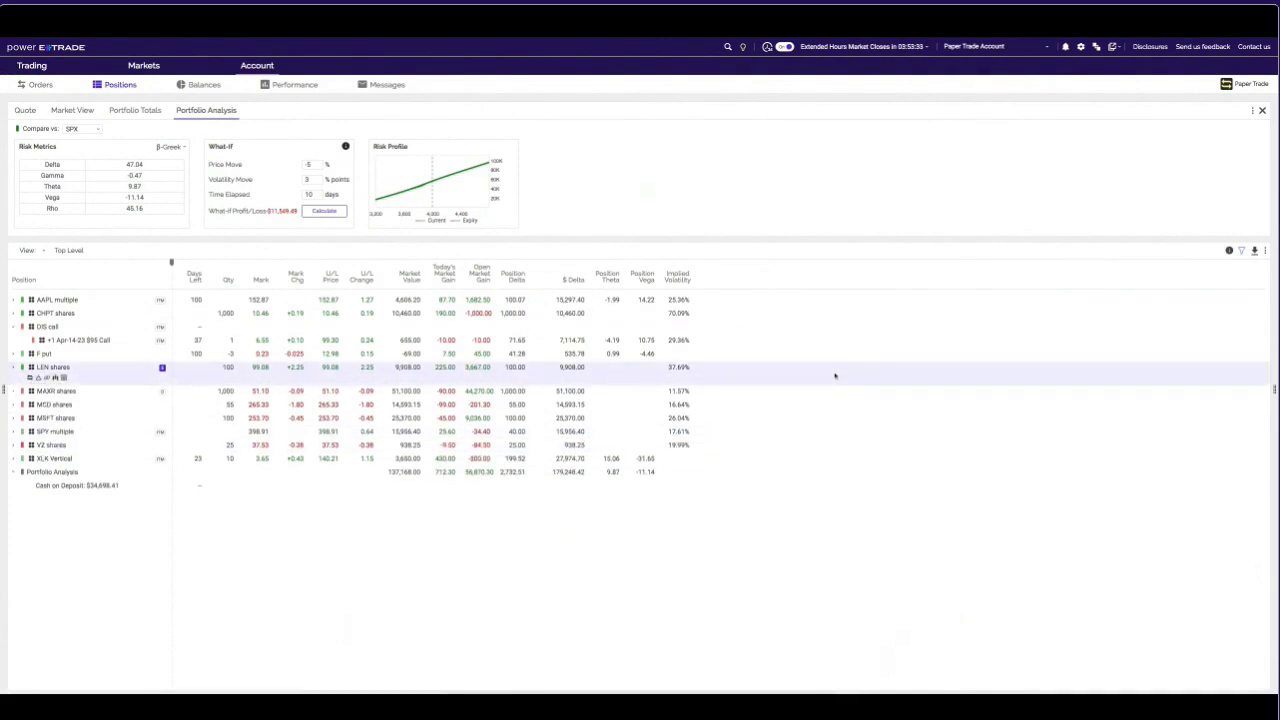